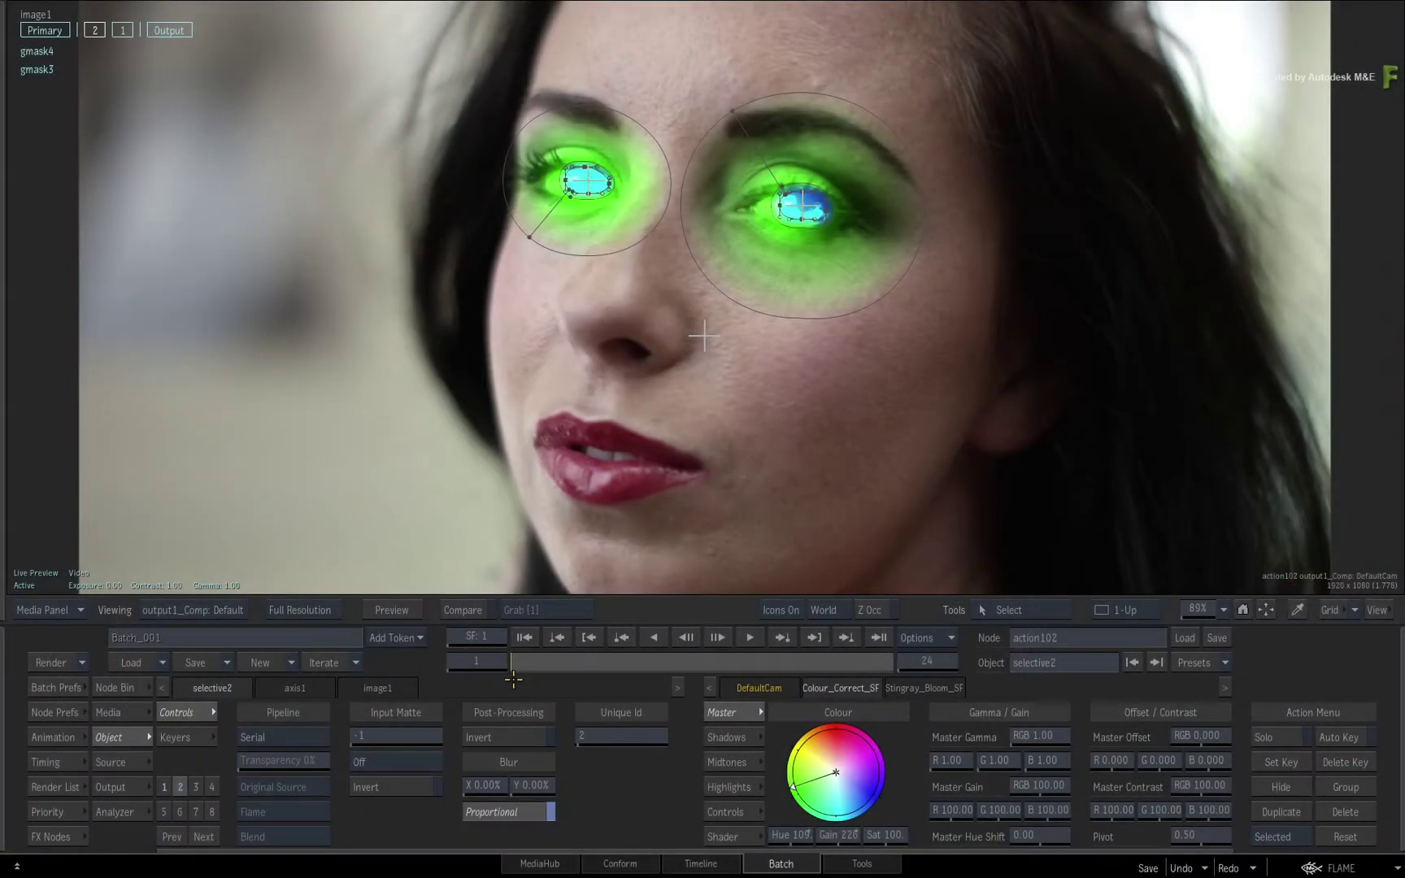
Scrub through the shot and switch between selectives 1 and 2 to compare their eye masks.
{"action": "left_click_drag", "start_coordinate": [521, 653], "coordinate": [719, 676]}
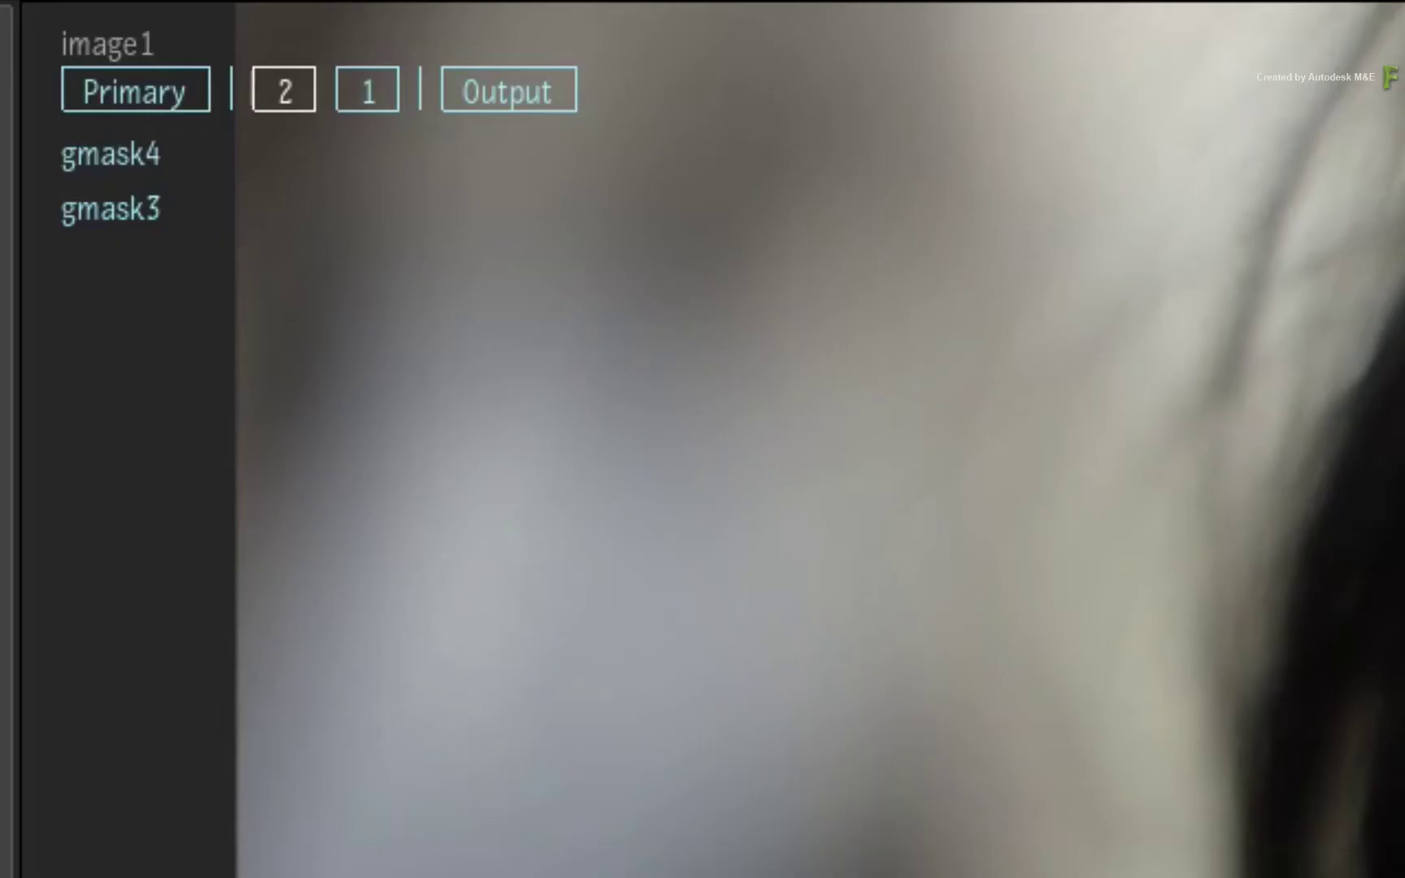
{"action": "left_click", "coordinate": [365, 103]}
{"action": "left_click", "coordinate": [294, 88]}
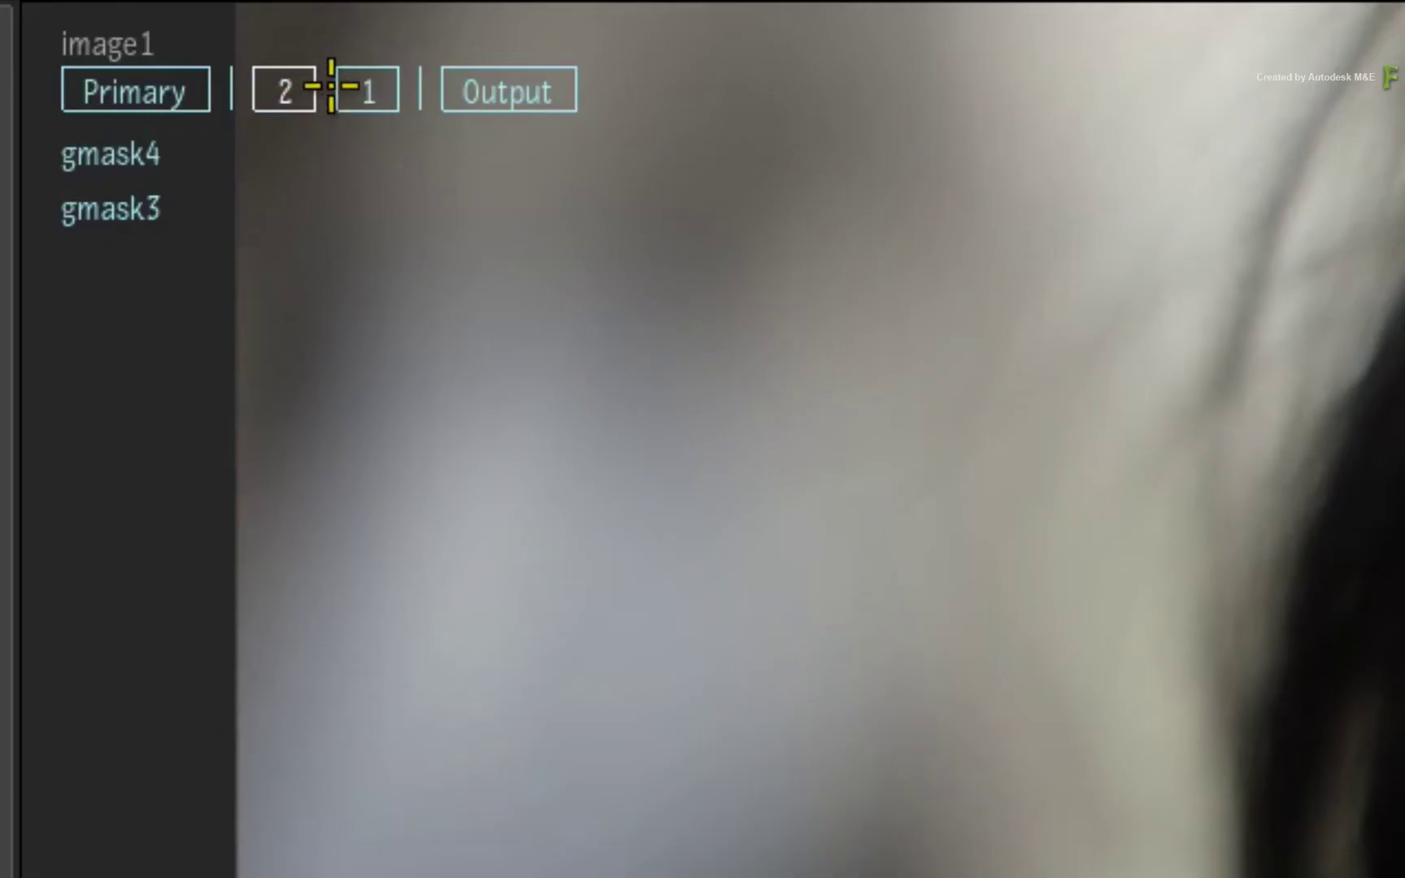
{"action": "left_click", "coordinate": [367, 86]}
{"action": "left_click", "coordinate": [285, 85]}
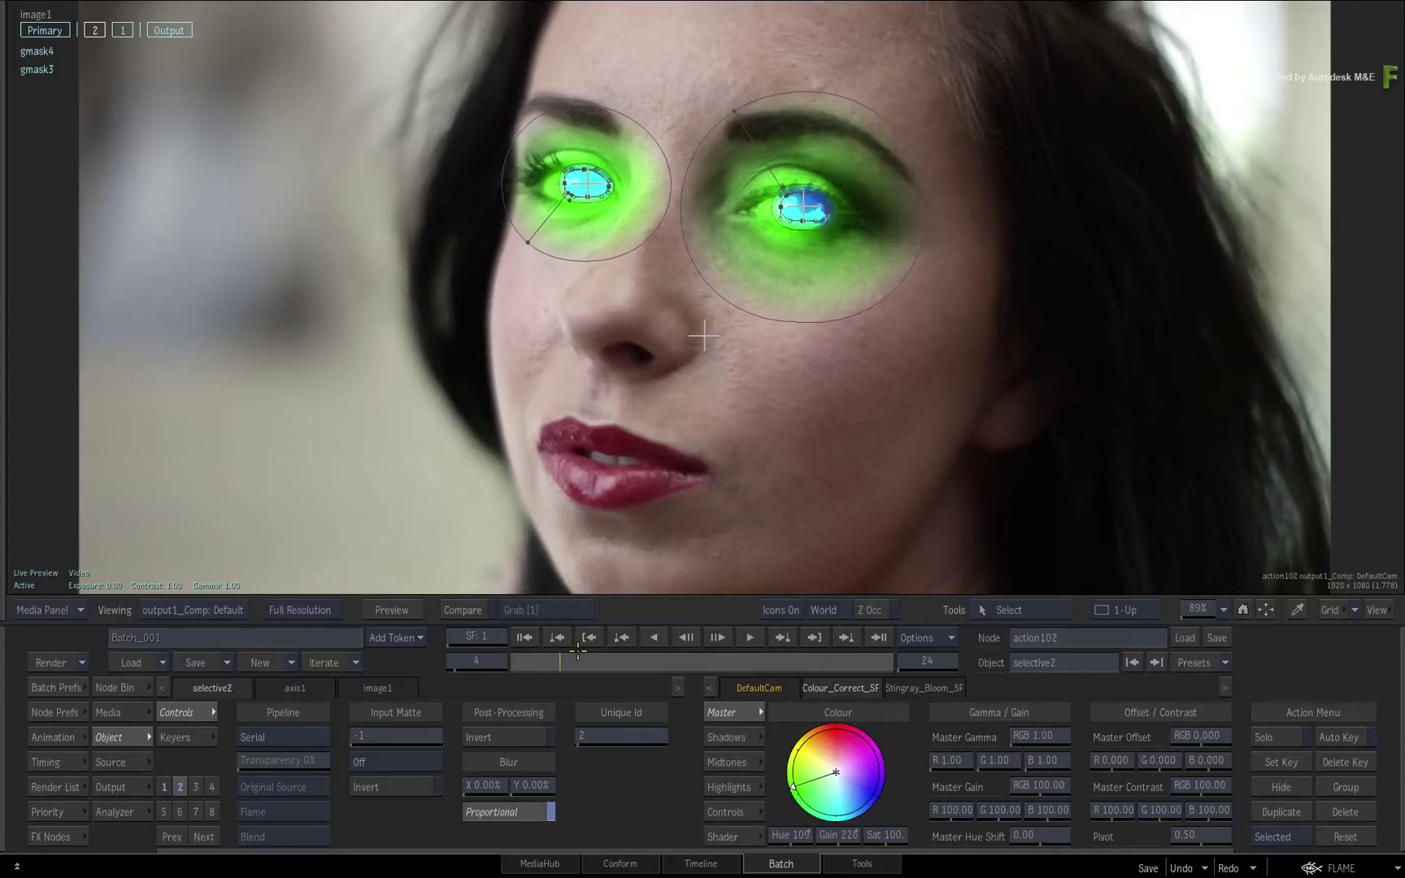
{"action": "left_click_drag", "start_coordinate": [578, 651], "coordinate": [878, 706]}
Inspect selective1 and selective2 with their shaders in the Priority Editor, ending with selective1 selected.
{"action": "mouse_move", "coordinate": [695, 874]}
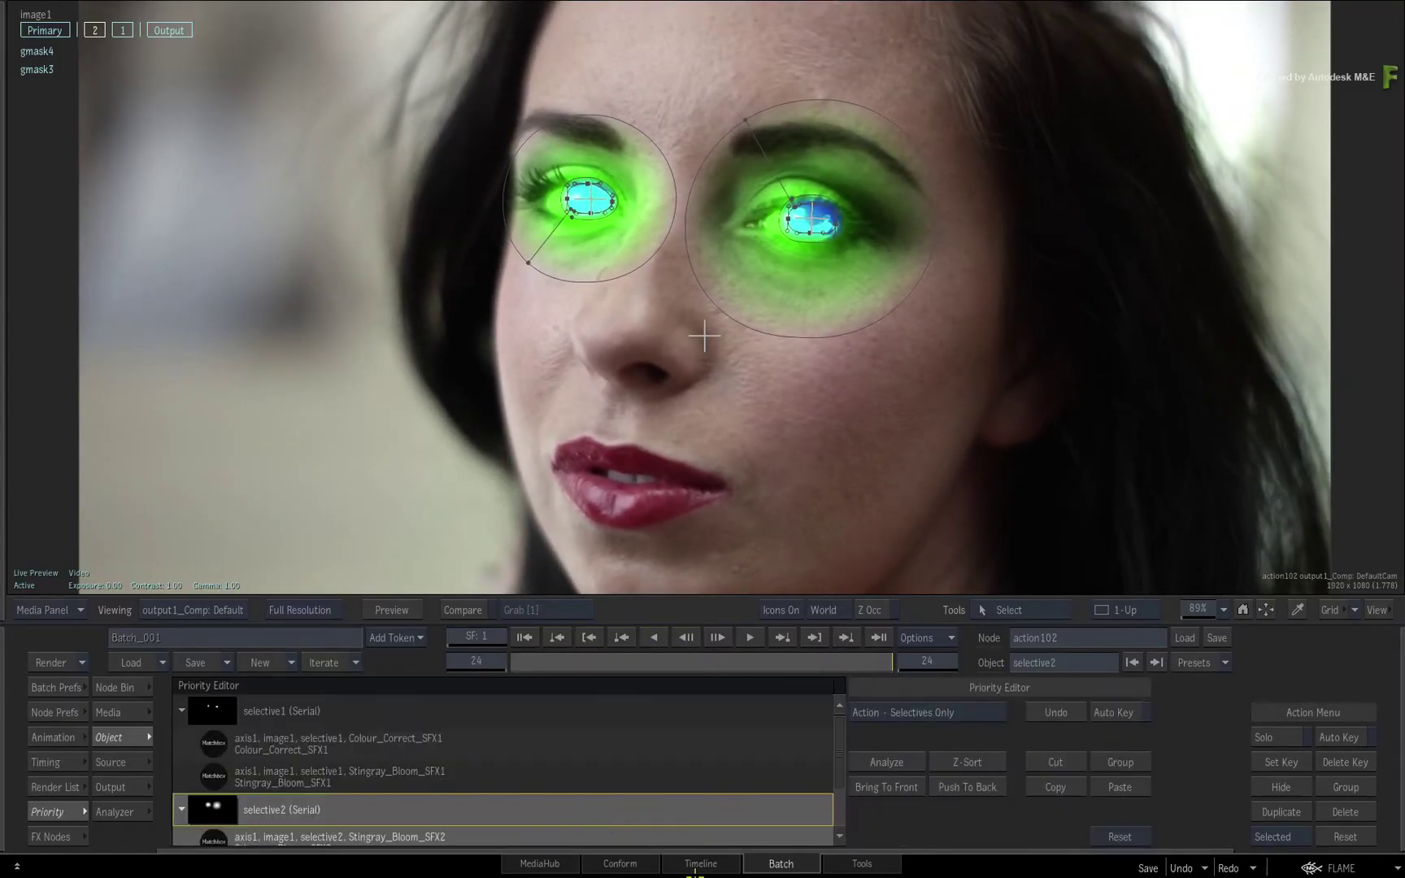
{"action": "left_click", "coordinate": [292, 711]}
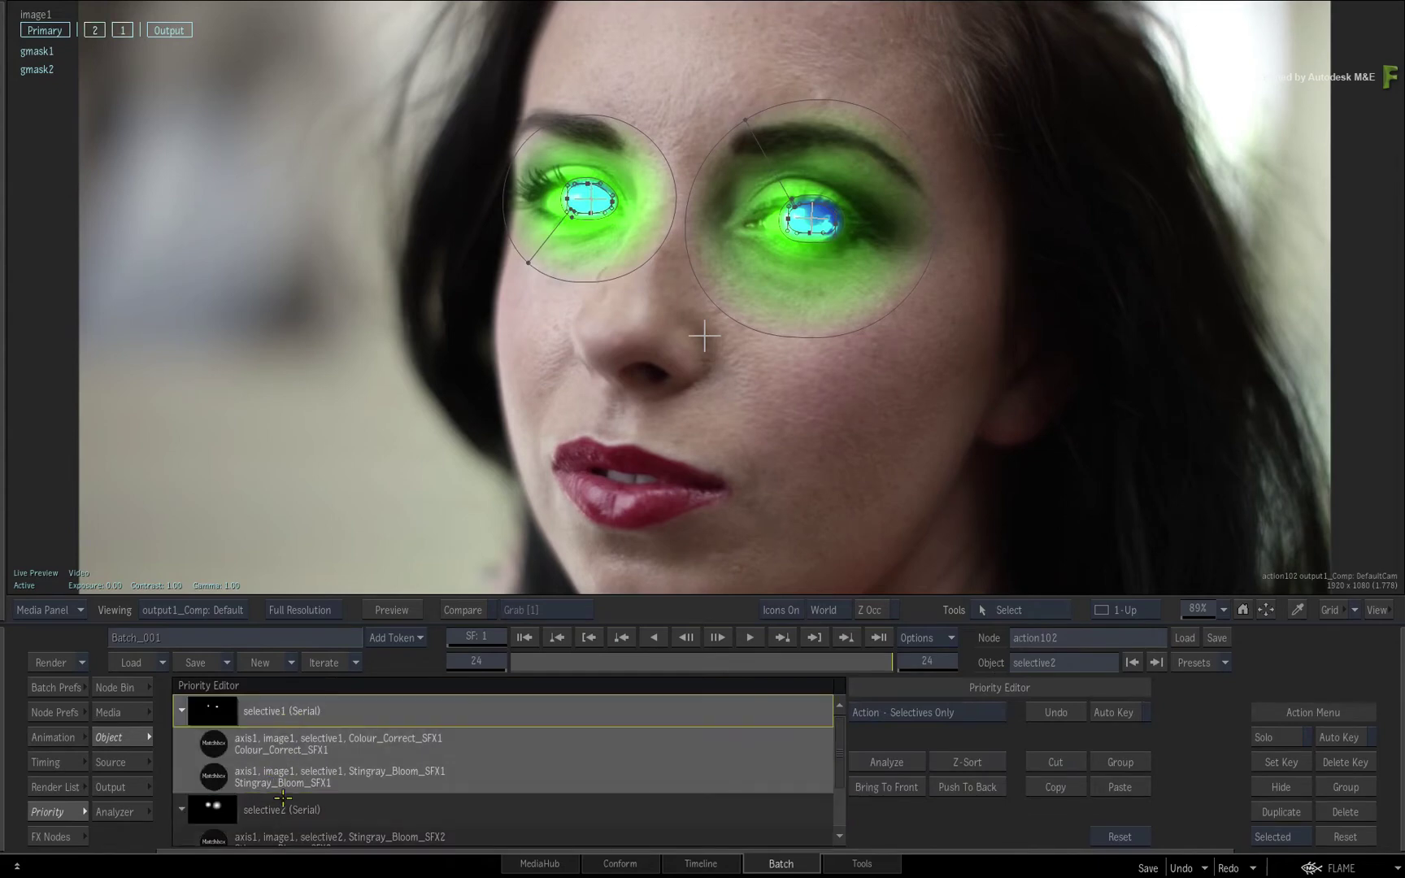
{"action": "left_click", "coordinate": [282, 811]}
{"action": "left_click", "coordinate": [306, 711]}
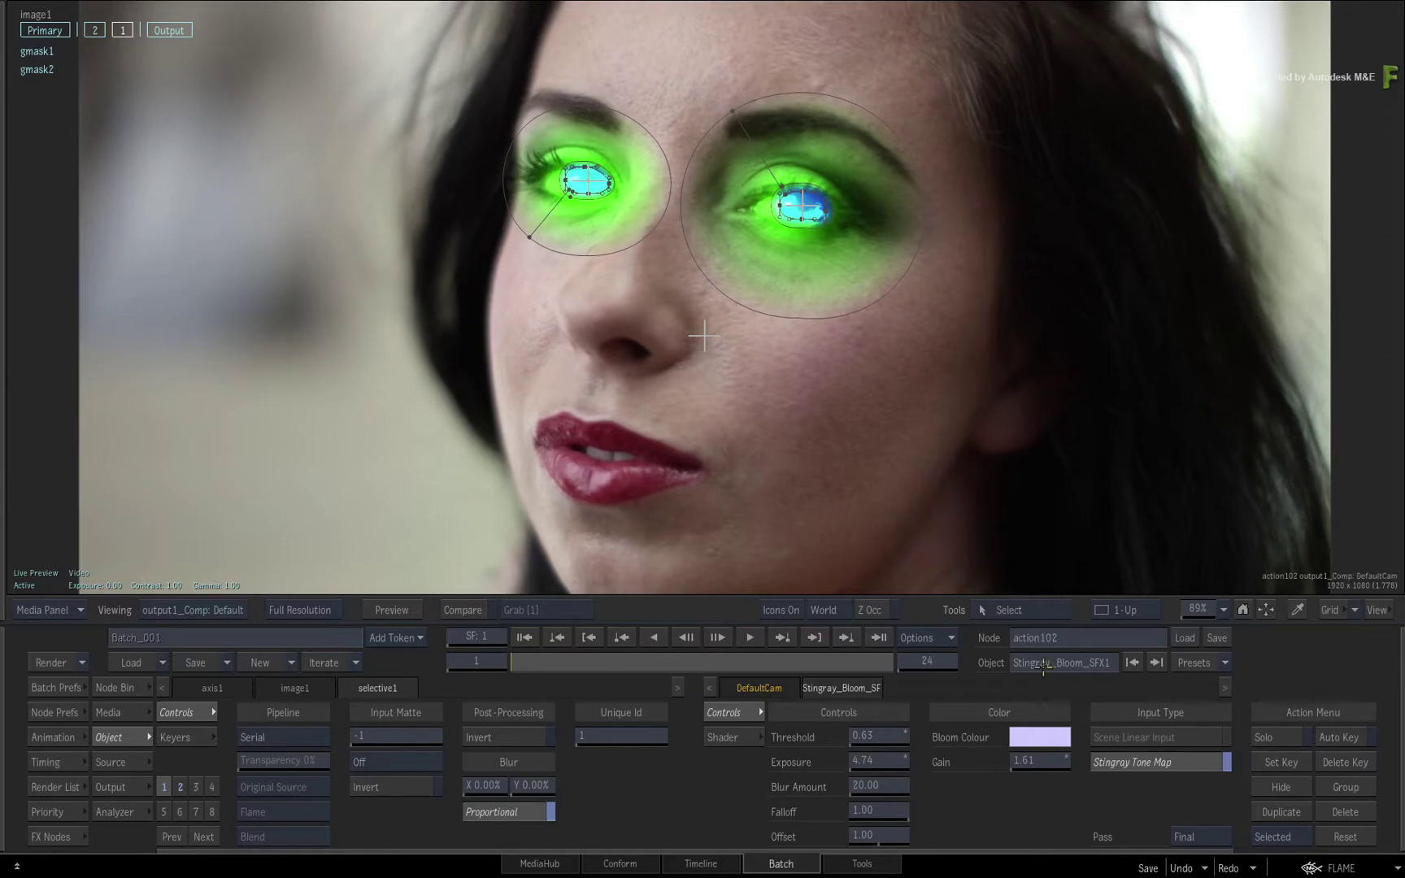
Fit the whole image in the view and examine selectives 2 and 1 while scrubbing the clip.
{"action": "left_click", "coordinate": [1265, 612]}
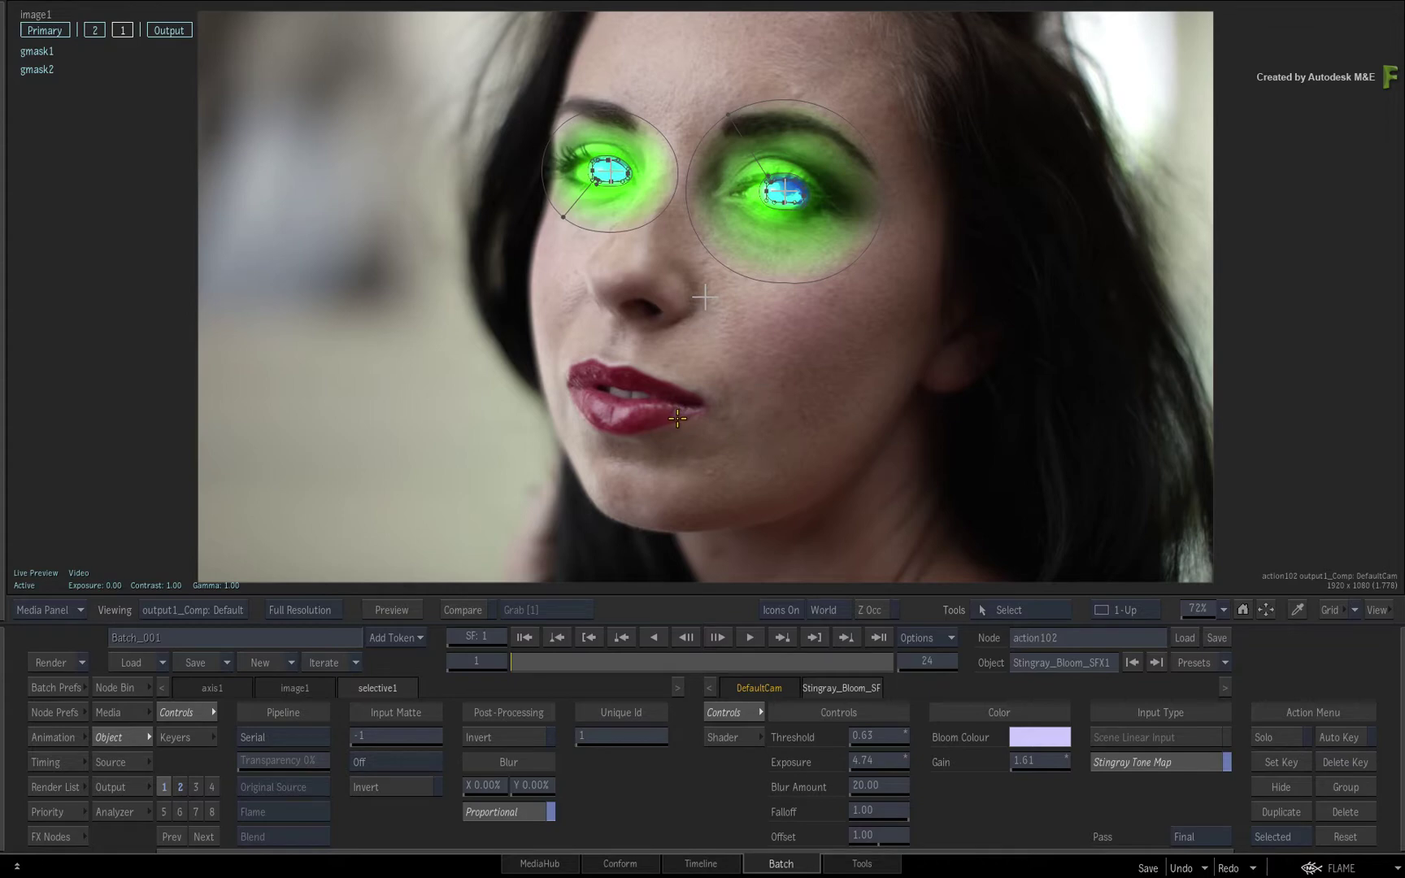
{"action": "left_click_drag", "start_coordinate": [513, 668], "coordinate": [176, 600]}
{"action": "left_click", "coordinate": [94, 30]}
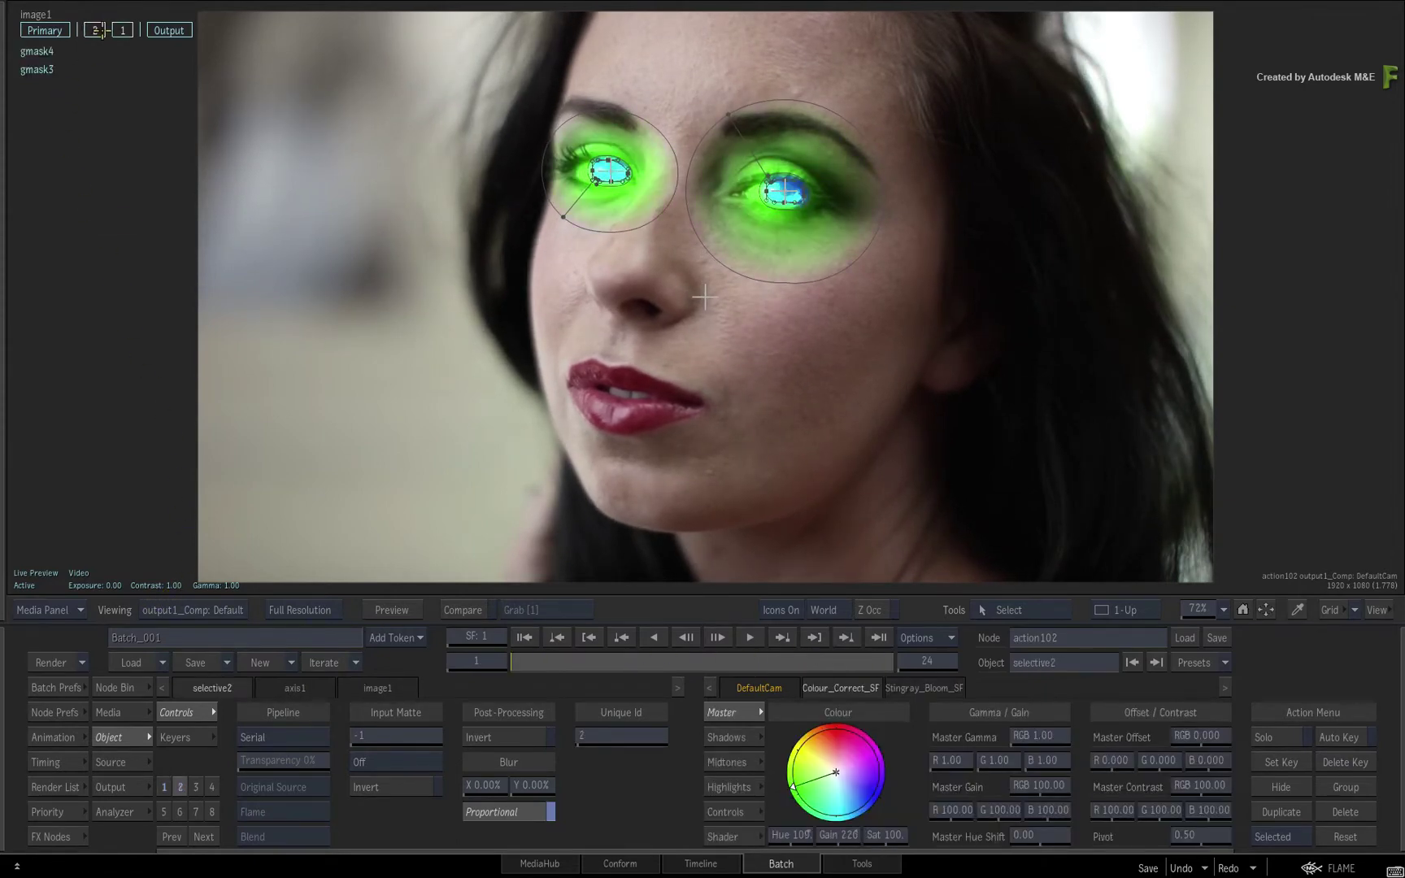
{"action": "left_click", "coordinate": [126, 30]}
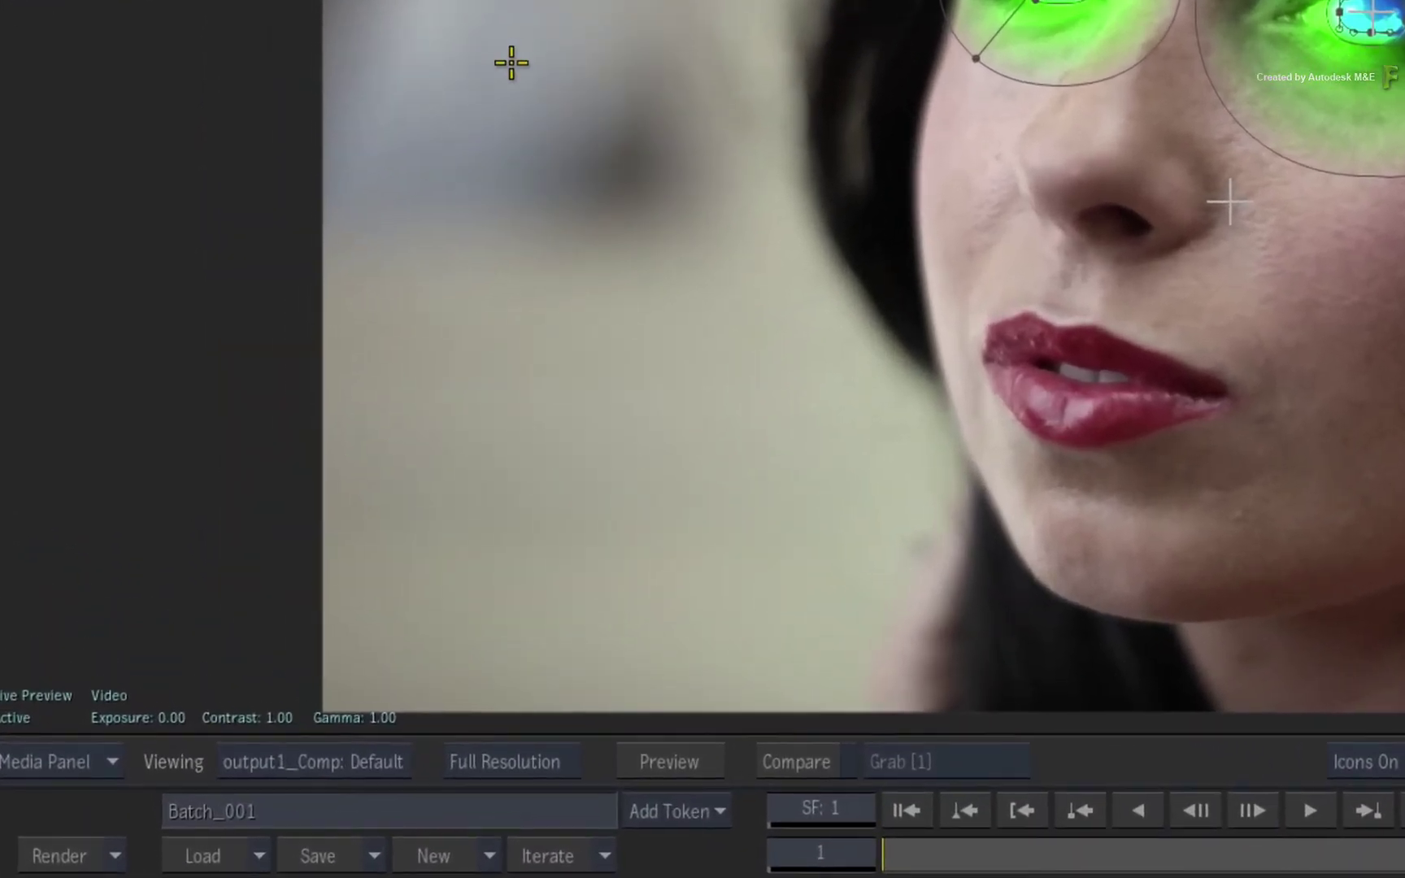
Look up the Add Selective option among the image's commands and reselect selective 2.
{"action": "right_click", "coordinate": [504, 63]}
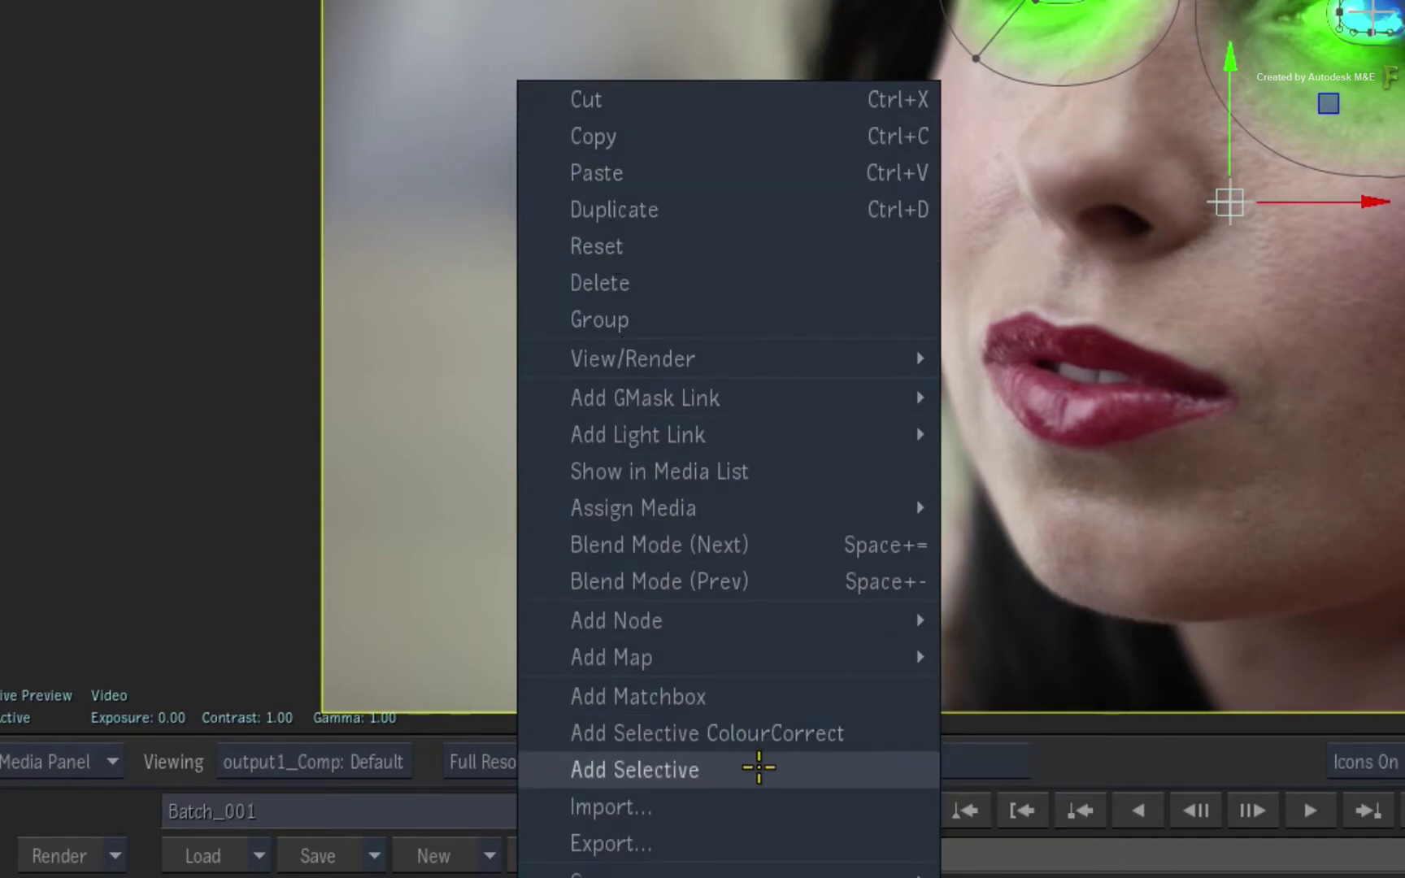
{"action": "left_click", "coordinate": [118, 522]}
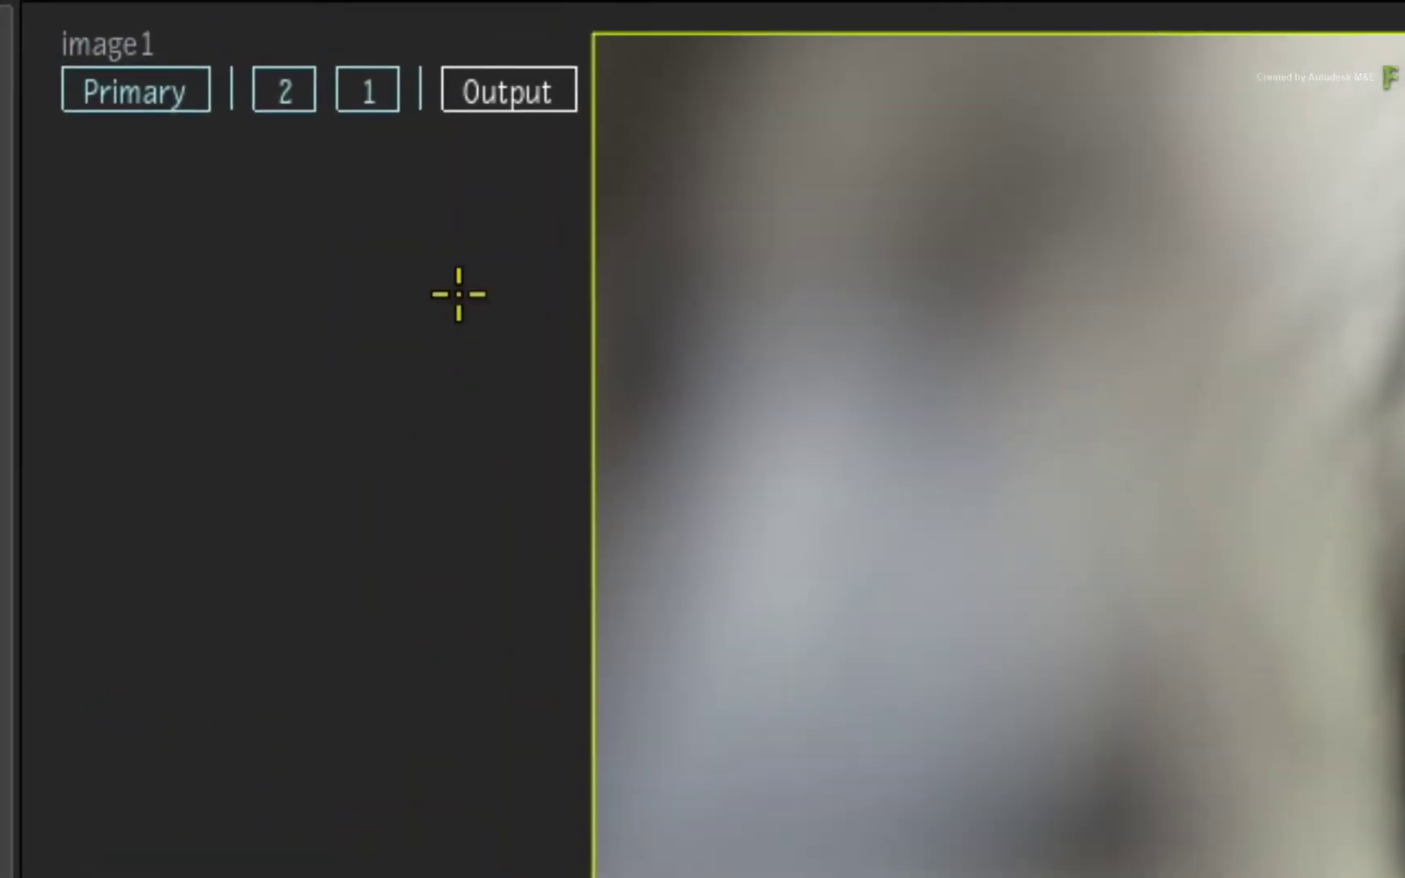
{"action": "left_click", "coordinate": [282, 91]}
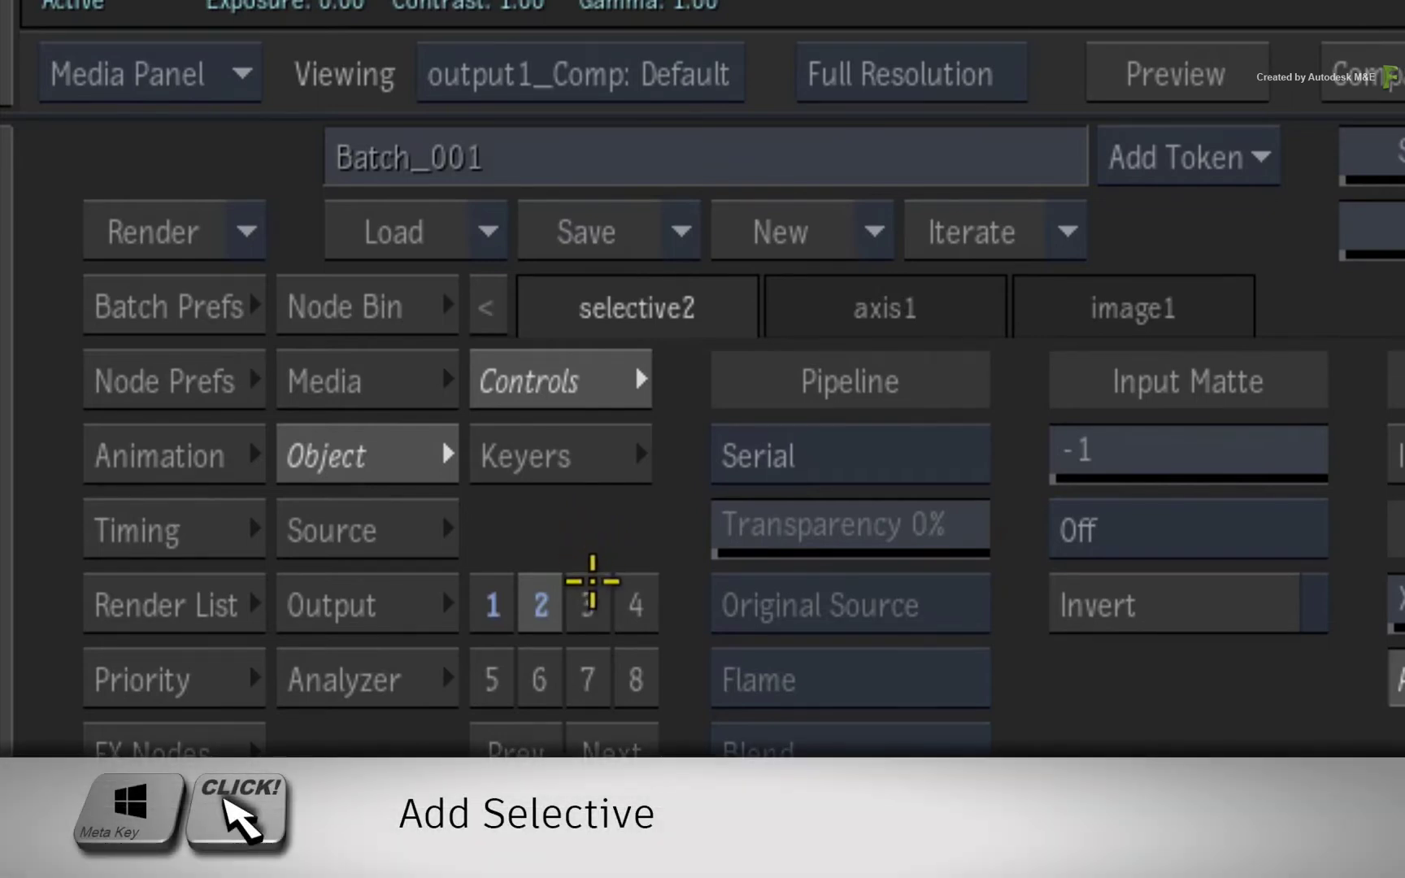
Add a third selective to the image and load the BilateralFilterSFX shader, listing the shaders by name.
{"action": "left_click", "coordinate": [594, 594], "text": "super"}
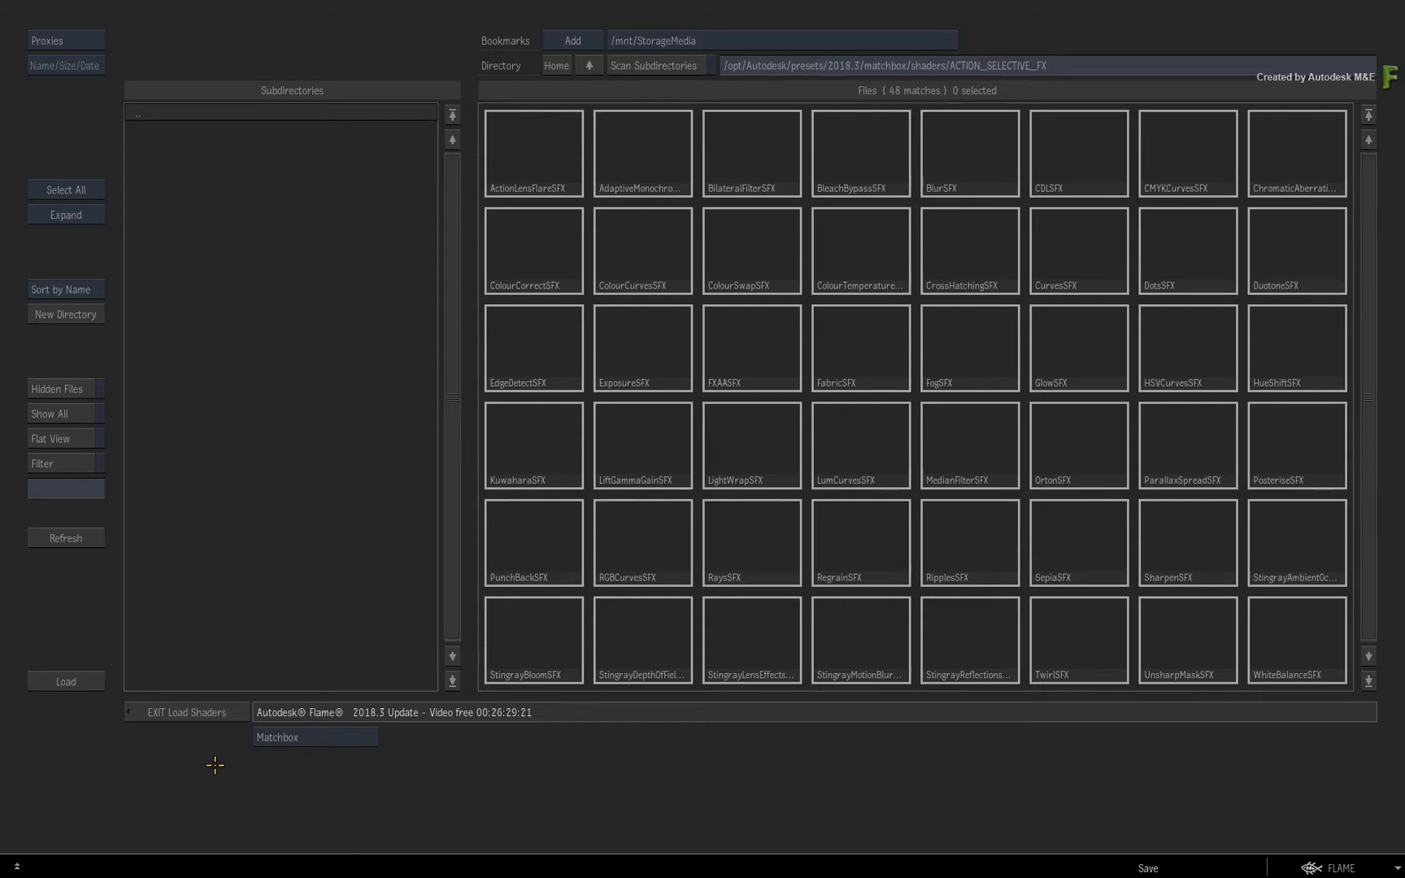
{"action": "left_click", "coordinate": [93, 38]}
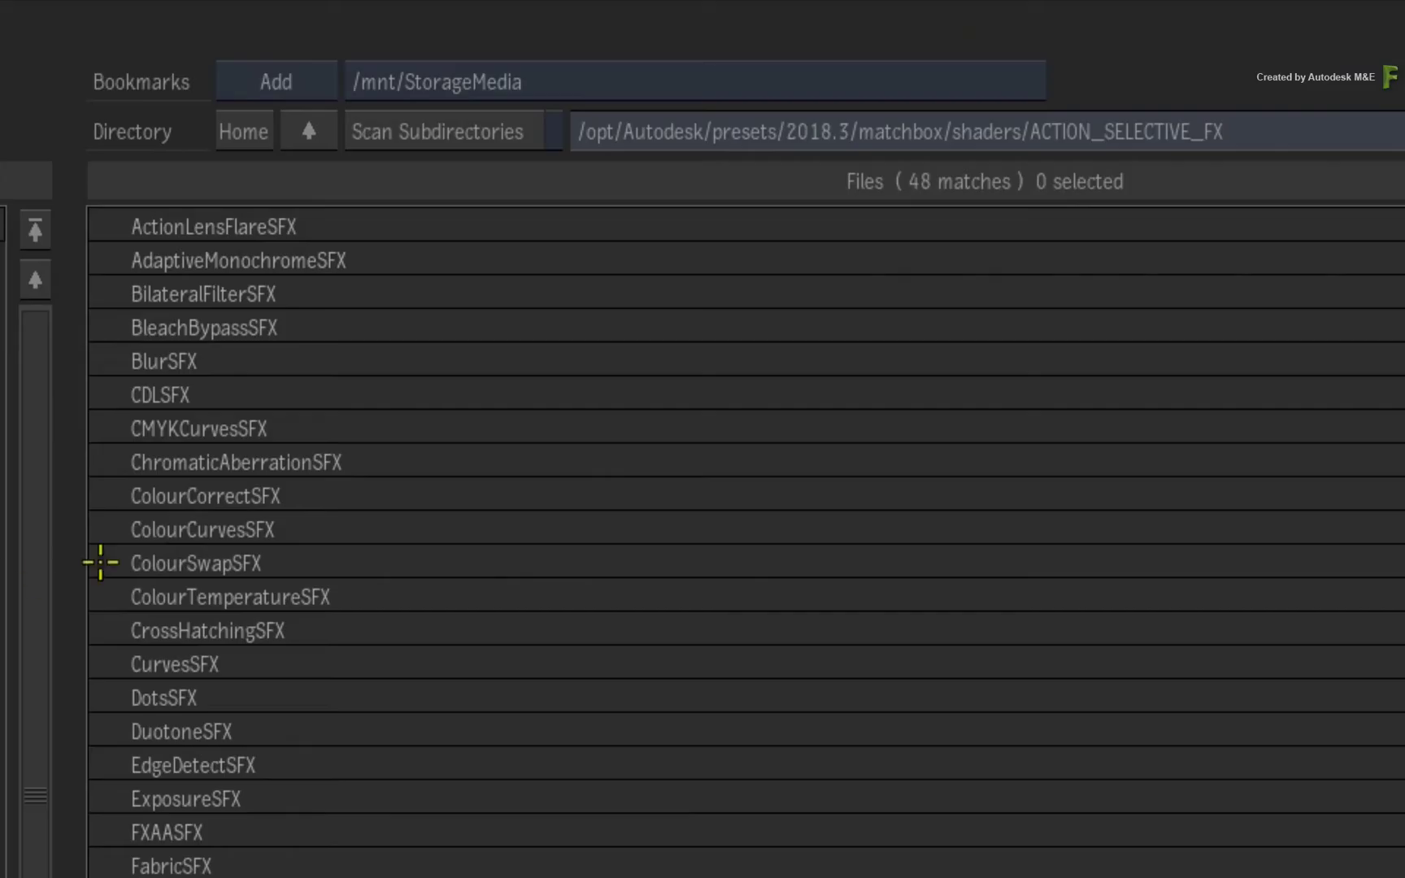
{"action": "left_click", "coordinate": [603, 150]}
{"action": "left_click", "coordinate": [335, 302]}
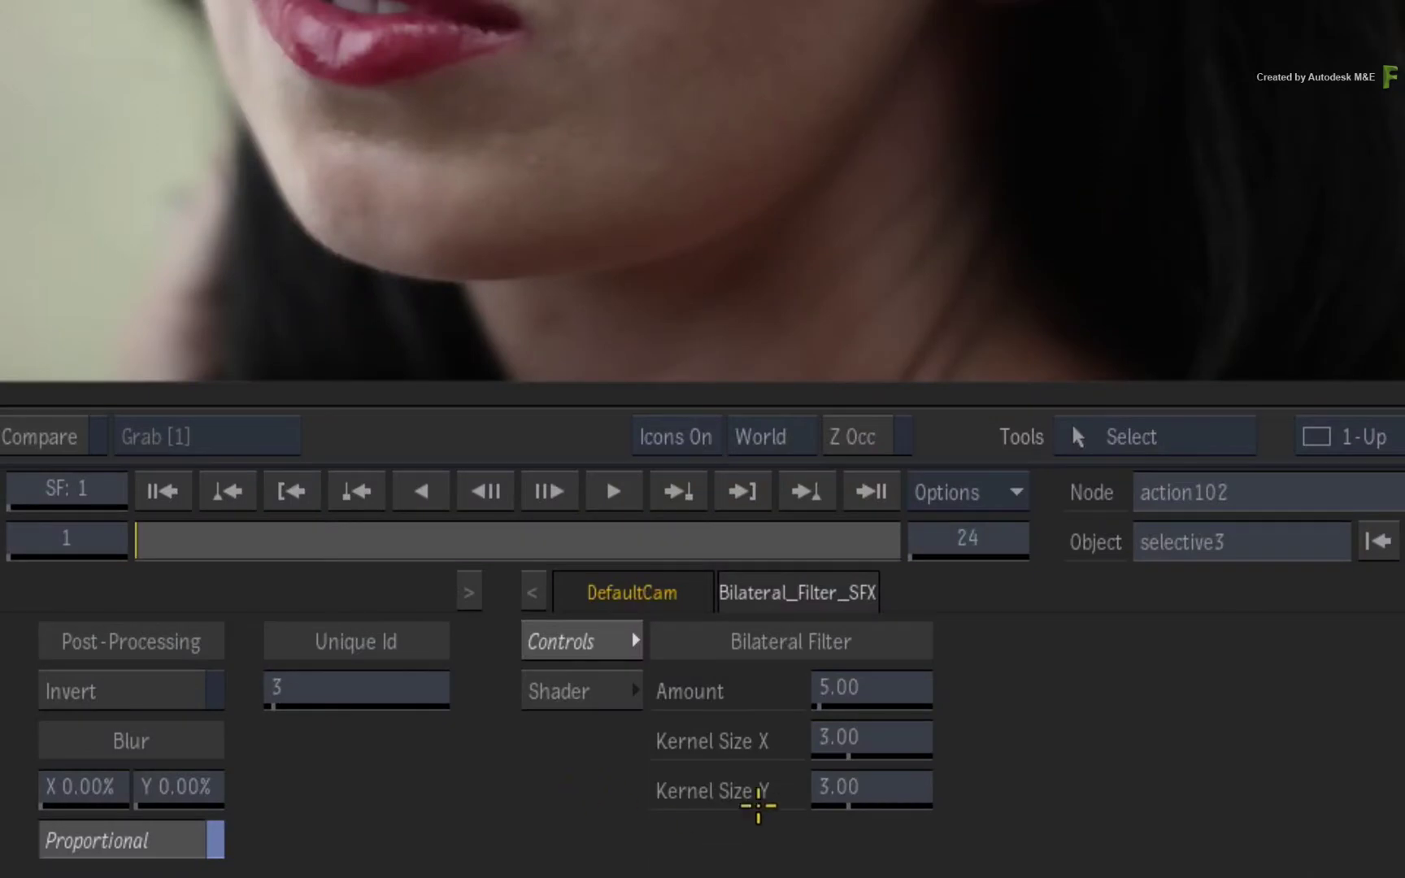
Set the Bilateral Filter's Amount to 10 and its Kernel Size X and Y to 4.
{"action": "left_click", "coordinate": [878, 735]}
{"action": "left_click", "coordinate": [799, 602]}
{"action": "left_click", "coordinate": [853, 630]}
{"action": "left_click", "coordinate": [942, 614]}
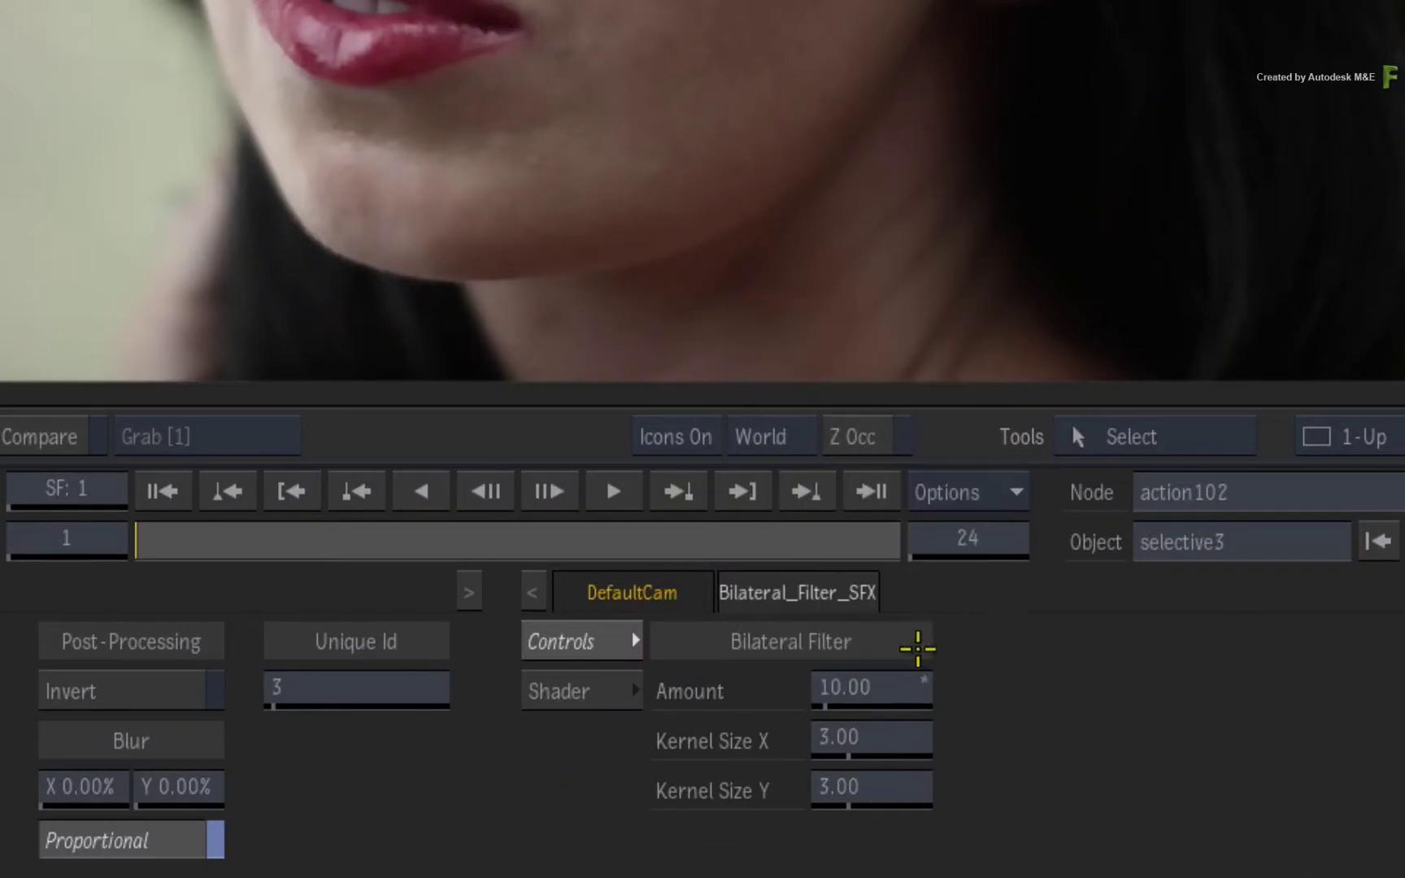
{"action": "left_click", "coordinate": [841, 740]}
{"action": "left_click", "coordinate": [774, 589]}
{"action": "left_click", "coordinate": [965, 661]}
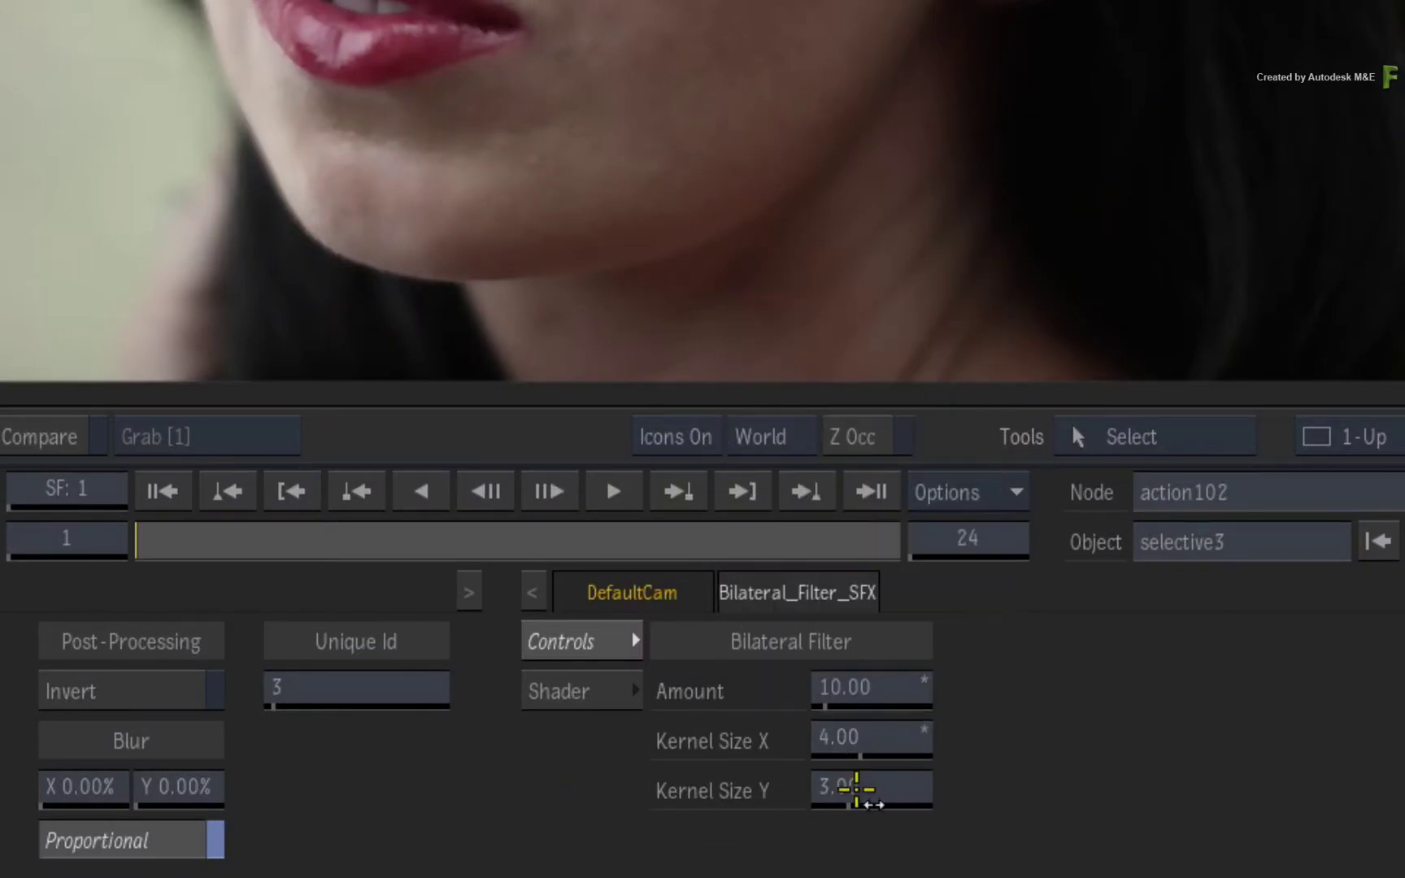
{"action": "left_click", "coordinate": [842, 789]}
{"action": "type", "text": "4"}
{"action": "left_click", "coordinate": [965, 710]}
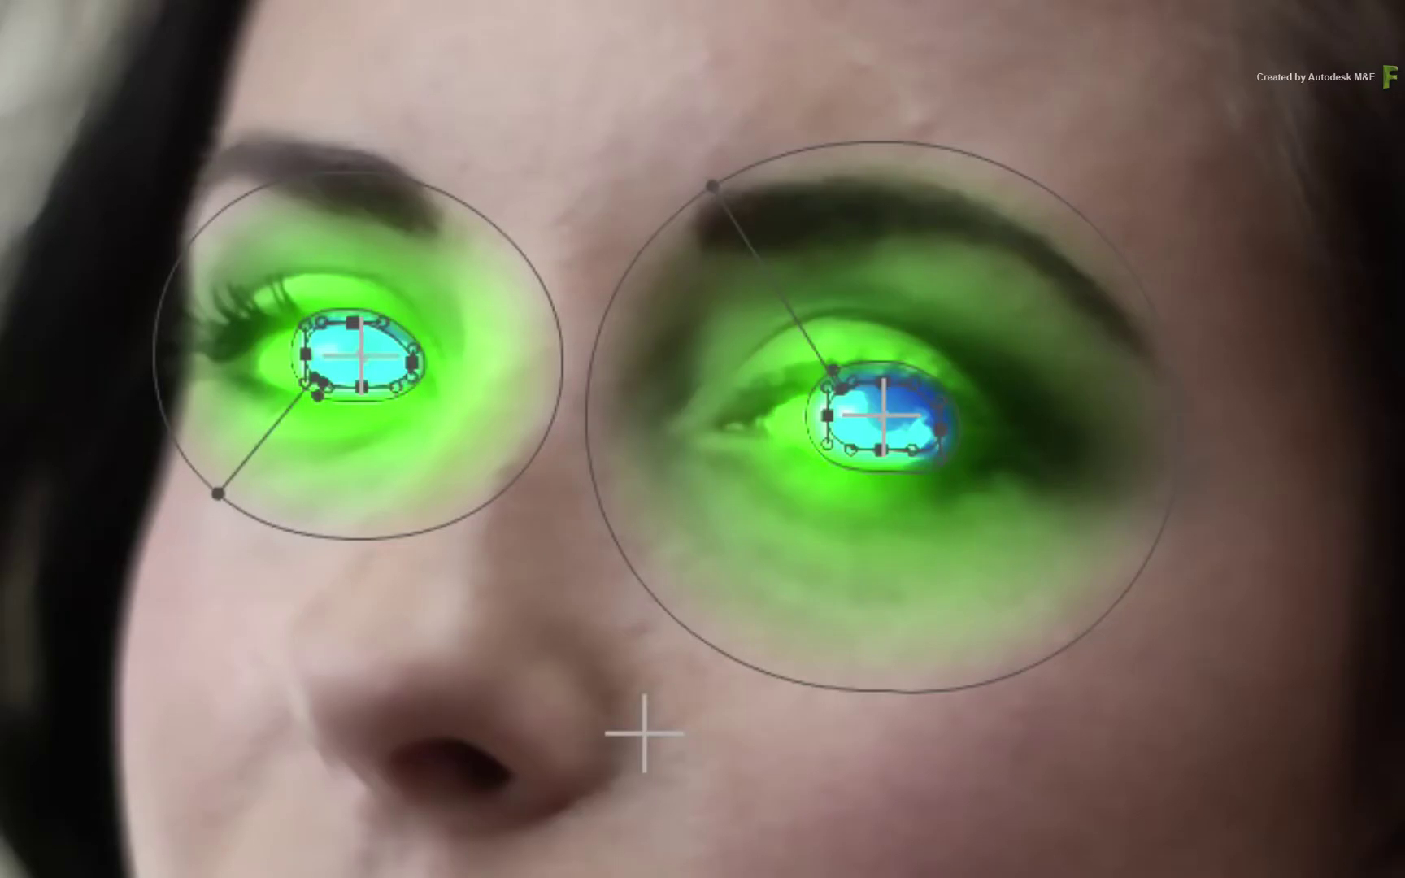
Compare the image with selective 3 hidden and shown, and scrub the clip to check the skin smoothing.
{"action": "key", "text": "h"}
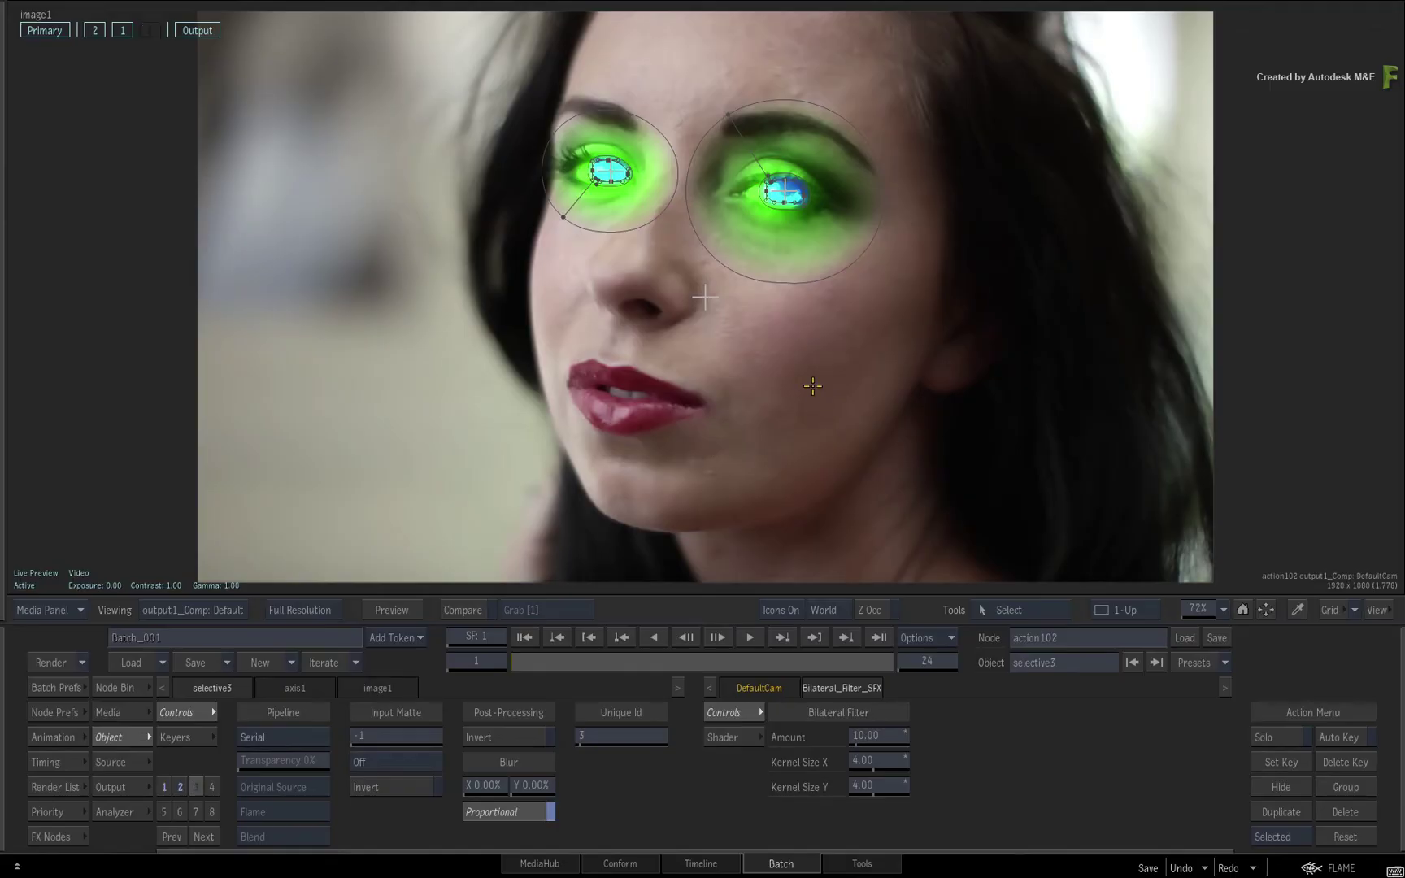
{"action": "key", "text": "h"}
{"action": "left_click_drag", "start_coordinate": [541, 661], "coordinate": [356, 643]}
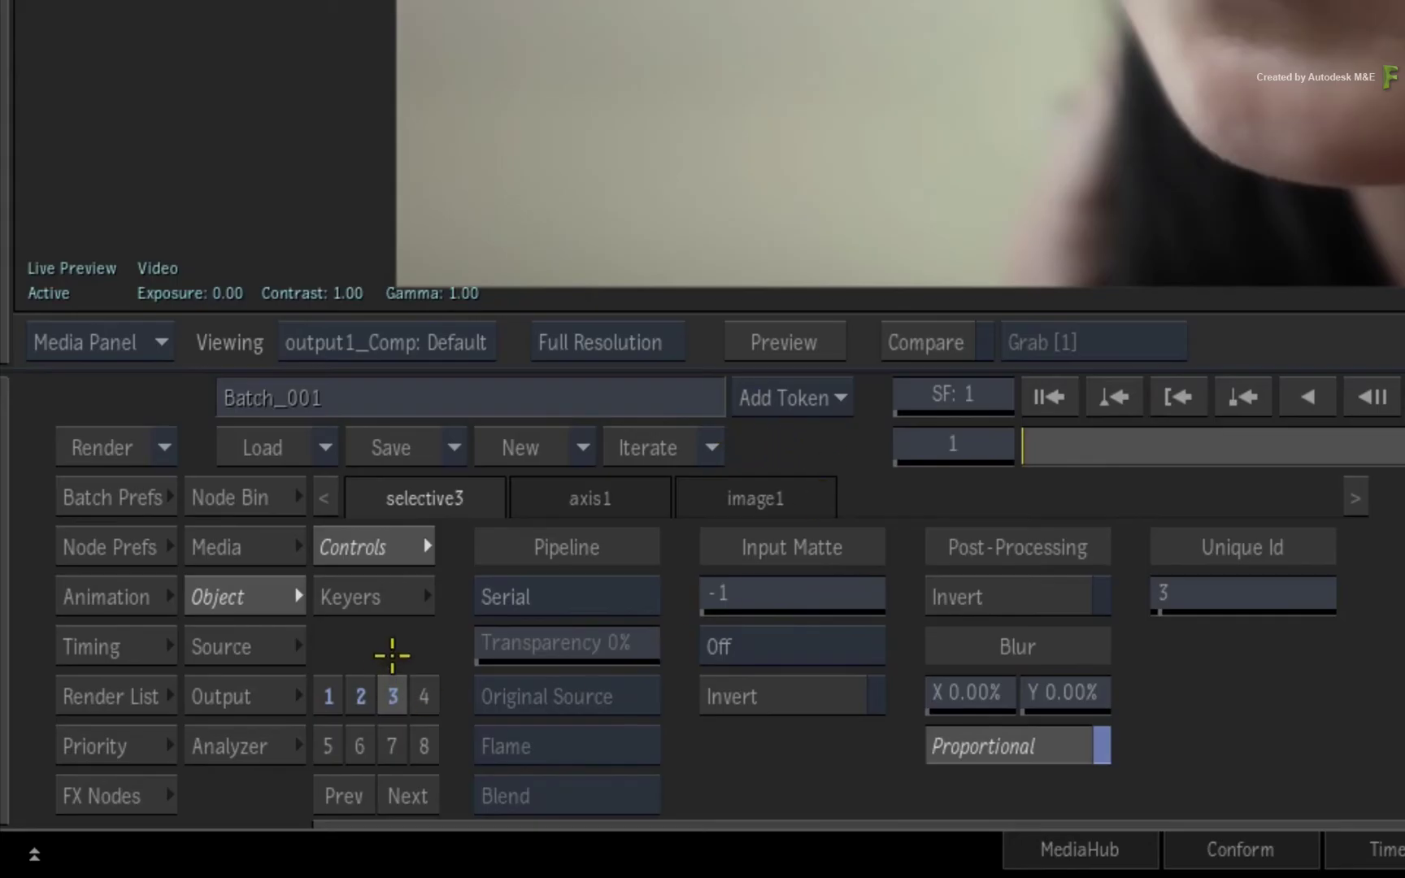
Switch selective 3's keyer type from Diamond to Tracer and make the keyer active.
{"action": "left_click", "coordinate": [371, 601]}
{"action": "left_click", "coordinate": [543, 598]}
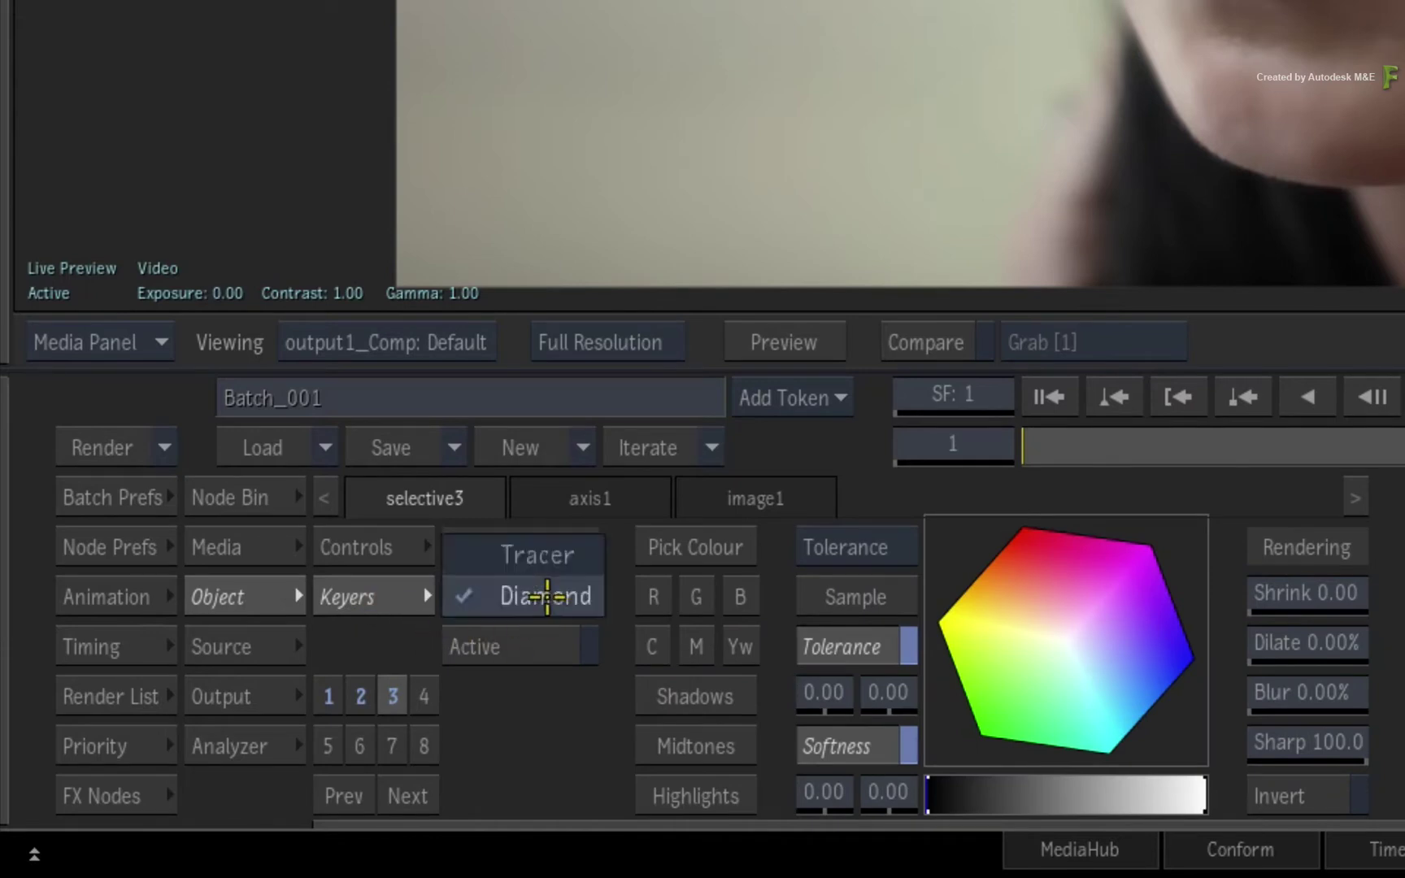
{"action": "left_click", "coordinate": [452, 561]}
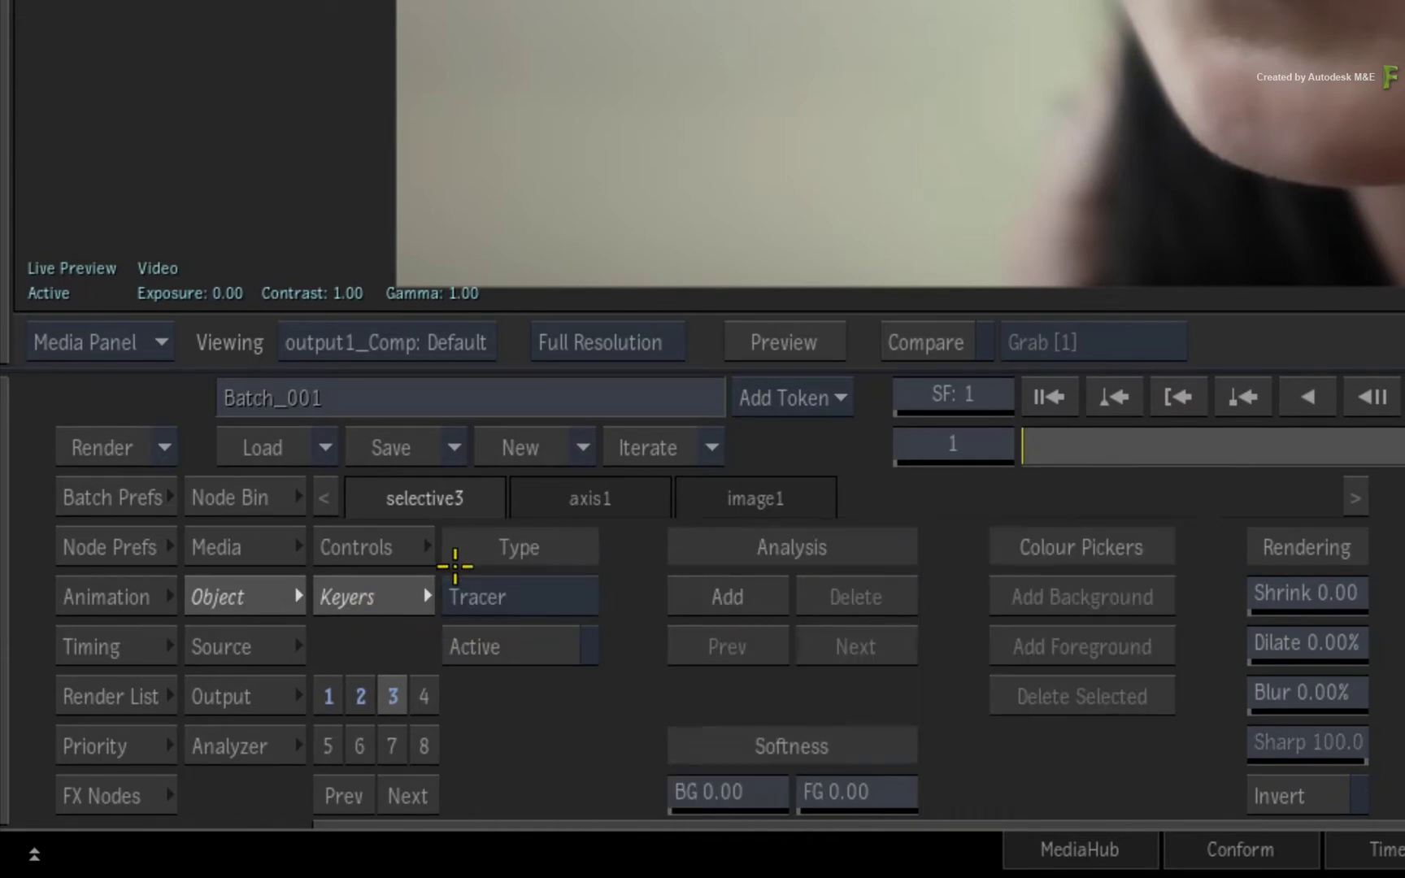
{"action": "left_click", "coordinate": [543, 600]}
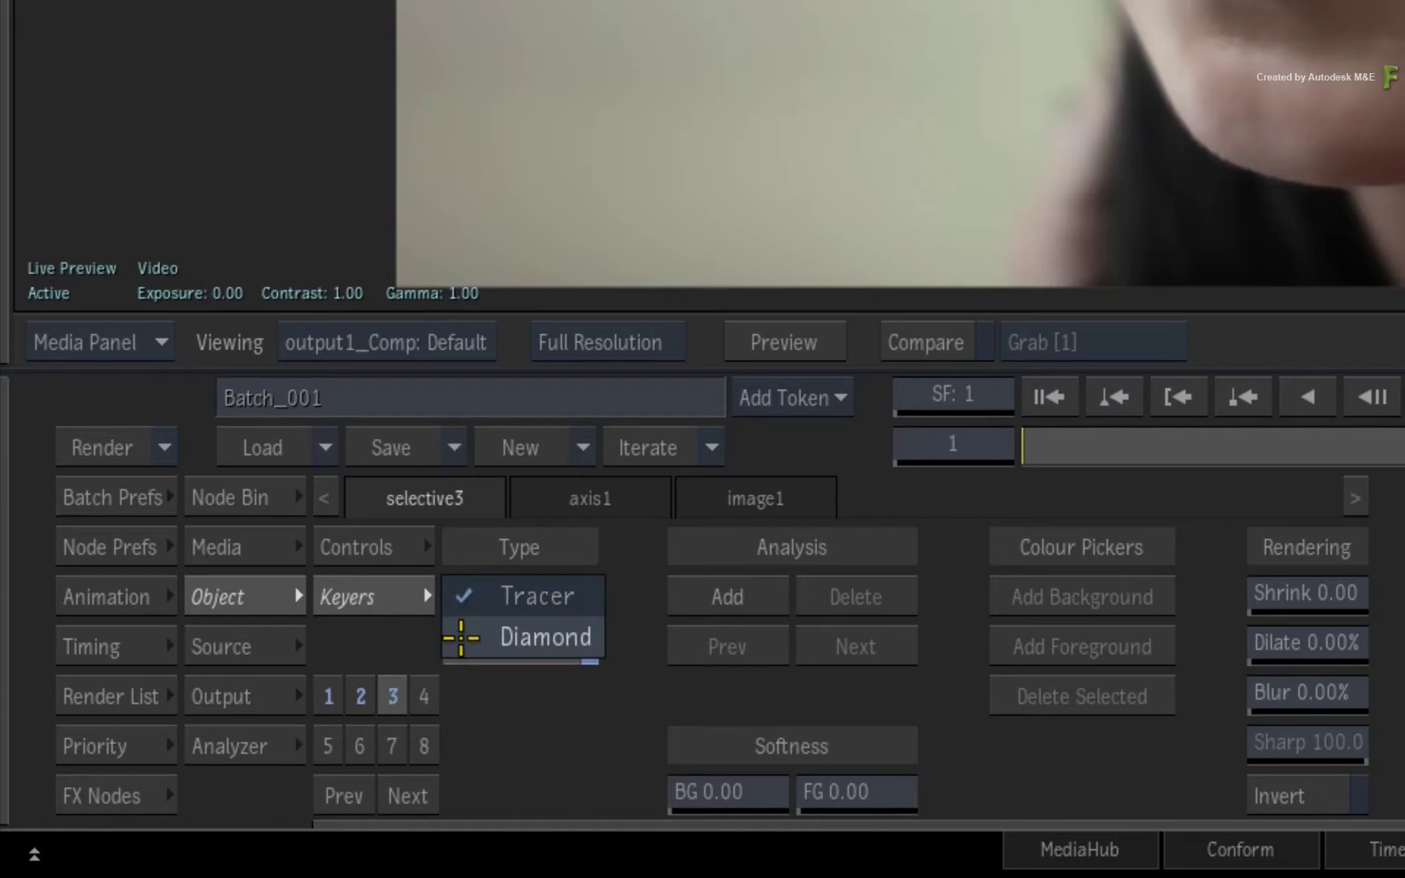
{"action": "left_click", "coordinate": [465, 597]}
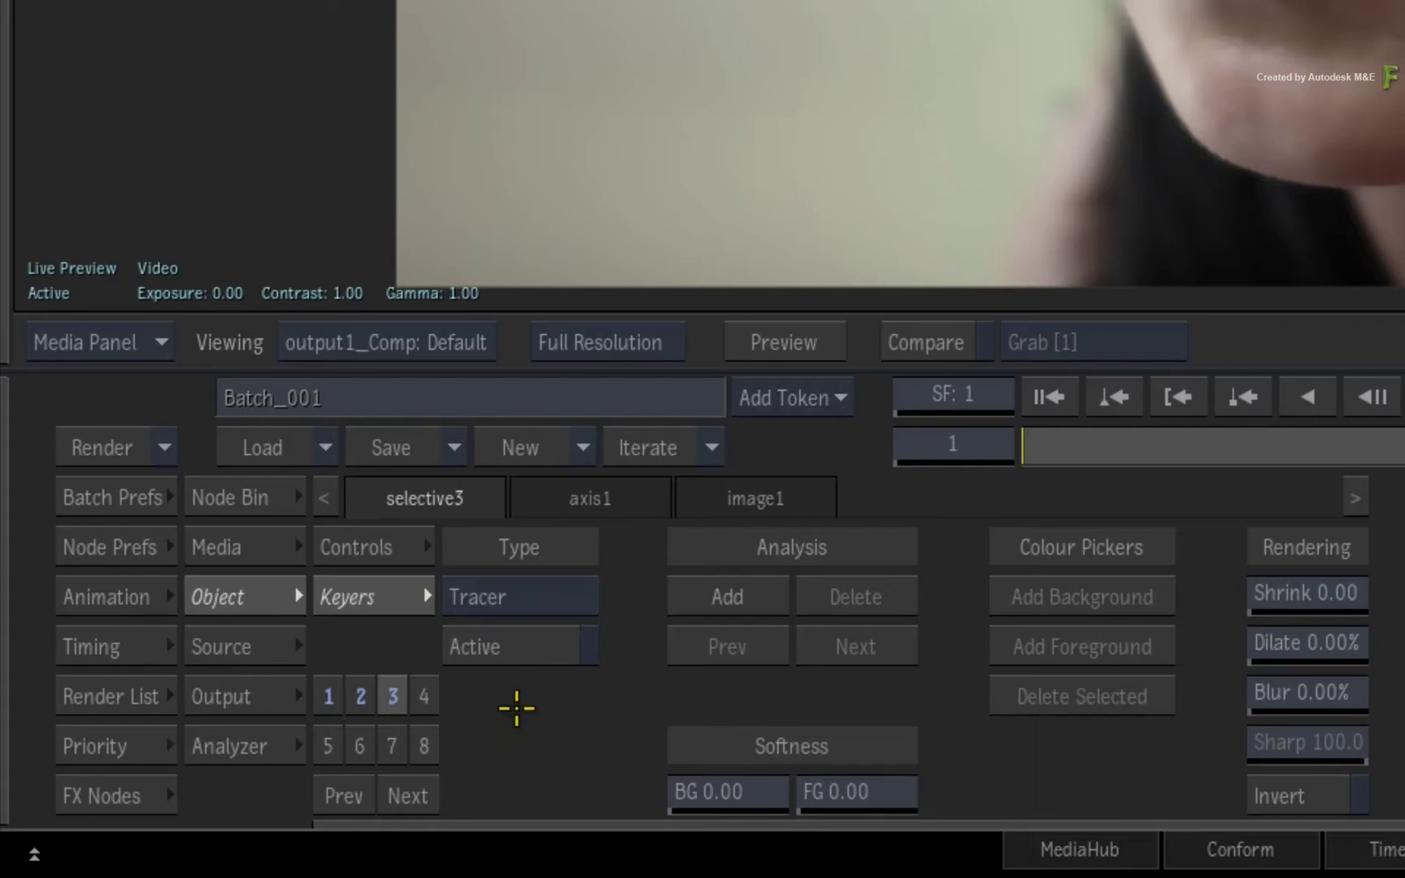
{"action": "left_click", "coordinate": [529, 642]}
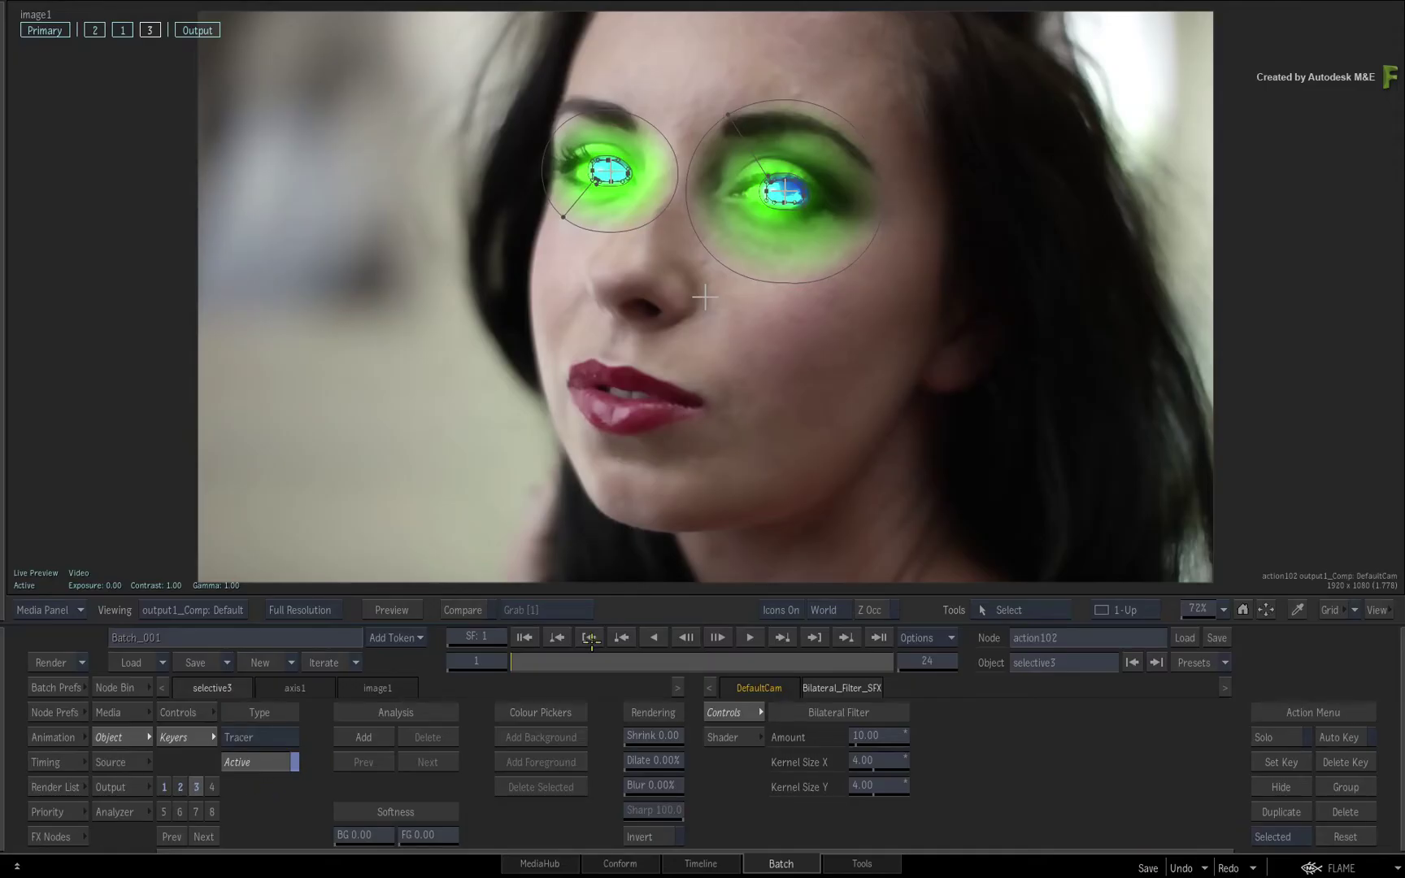
Display selective 3's keyer view and add a Tracer analysis on the first frame.
{"action": "key", "text": "F8"}
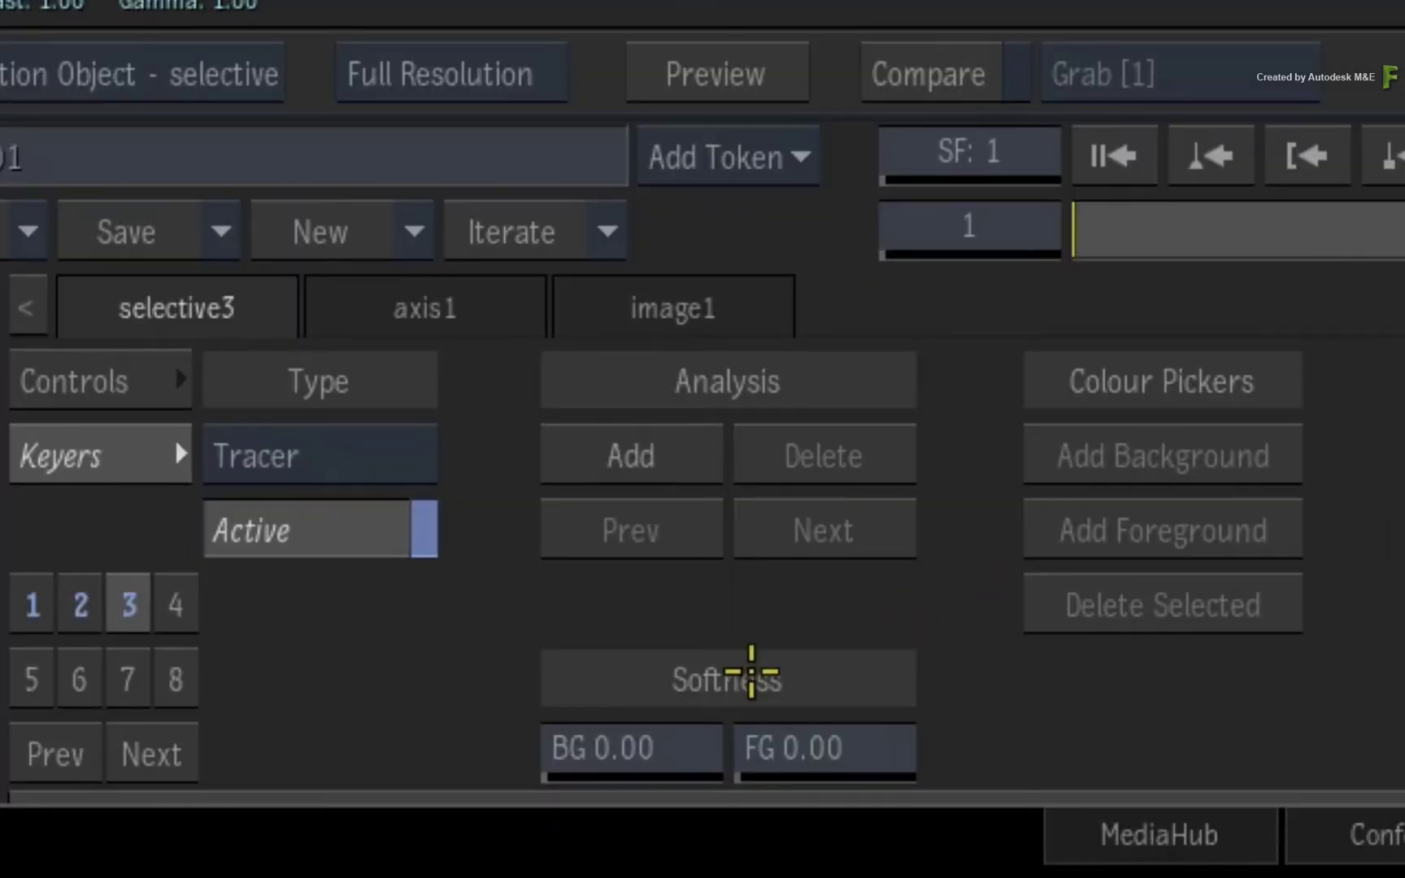
{"action": "left_click", "coordinate": [641, 465]}
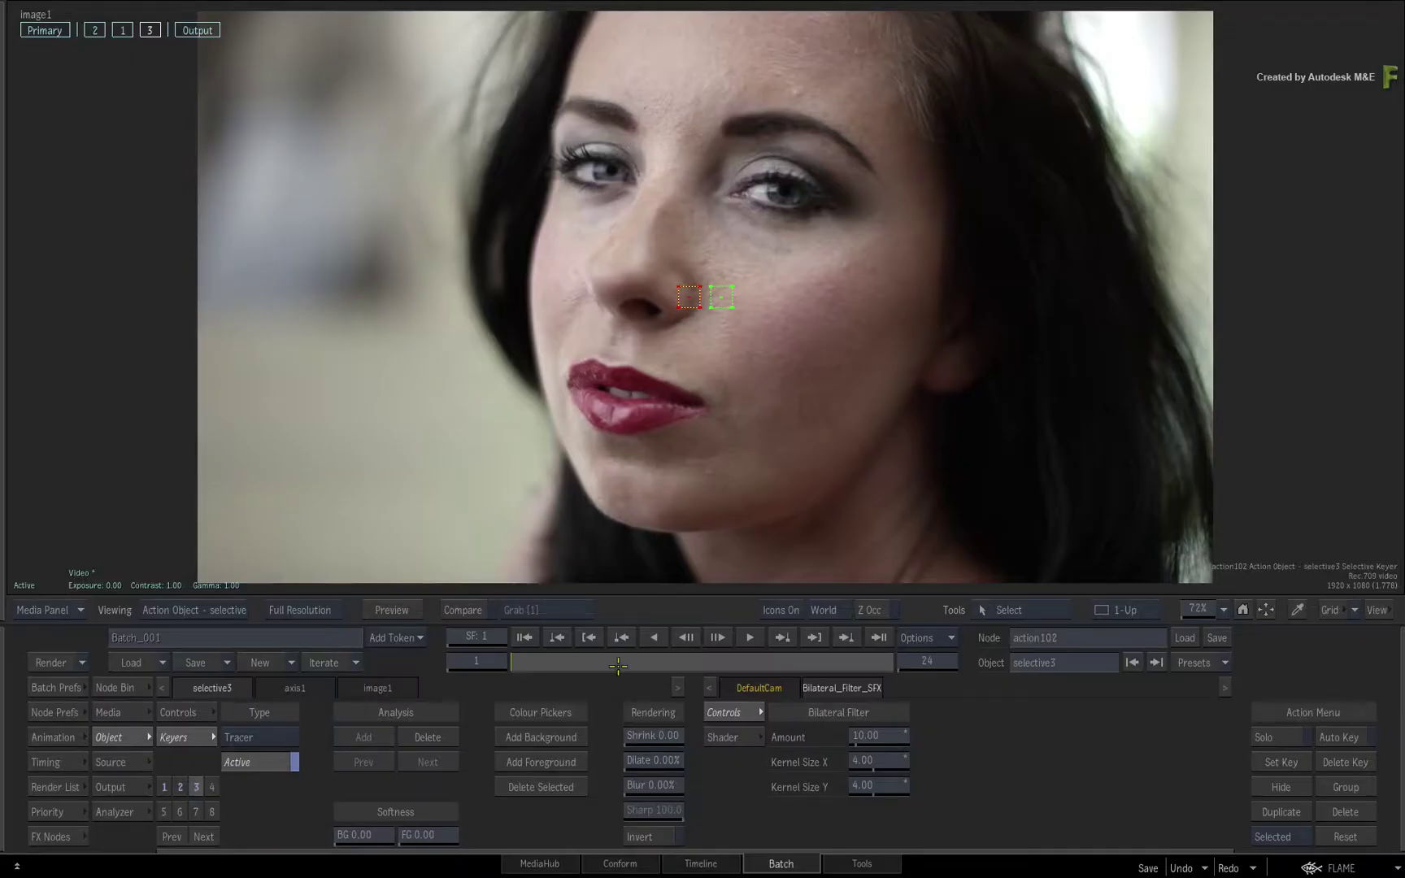
{"action": "left_click_drag", "start_coordinate": [530, 663], "coordinate": [349, 651]}
View selective 3's matte, set its Dilate to 1.02% and Blur to 10.02%, and return to the result view.
{"action": "key", "text": "F8"}
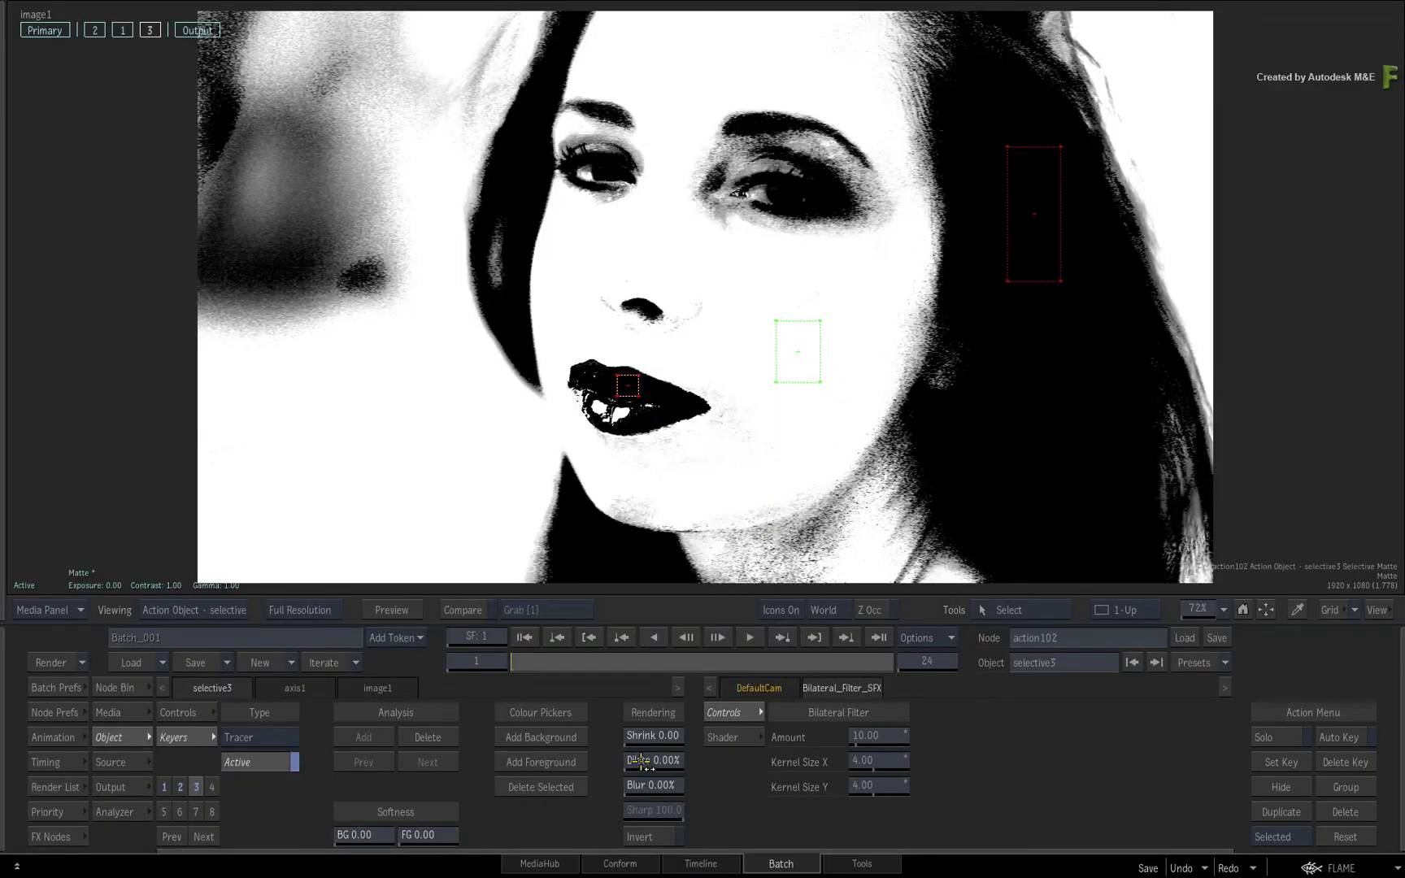
{"action": "left_click_drag", "start_coordinate": [640, 762], "coordinate": [1037, 775]}
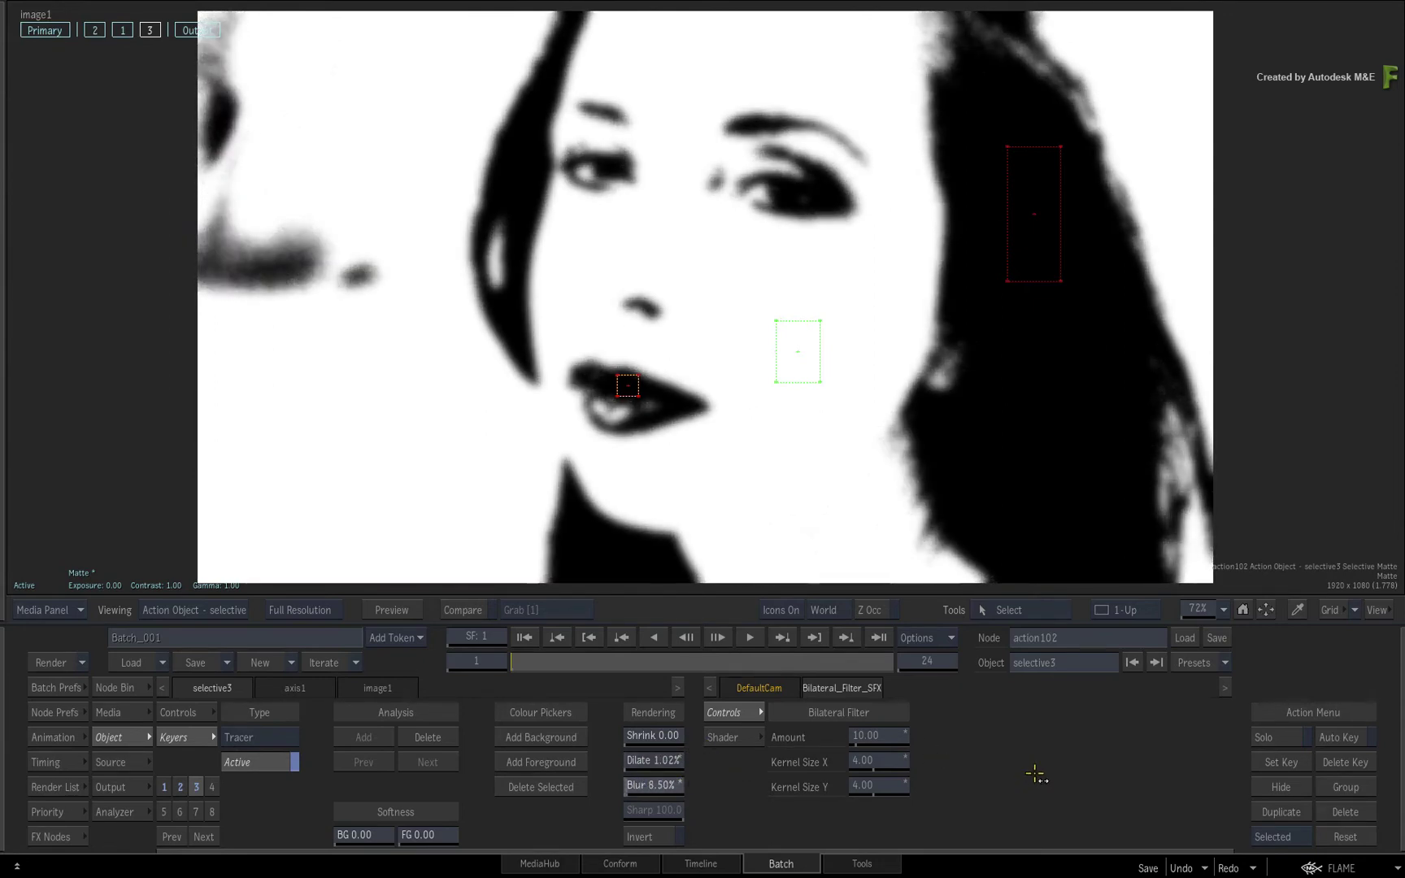
{"action": "key", "text": "F4"}
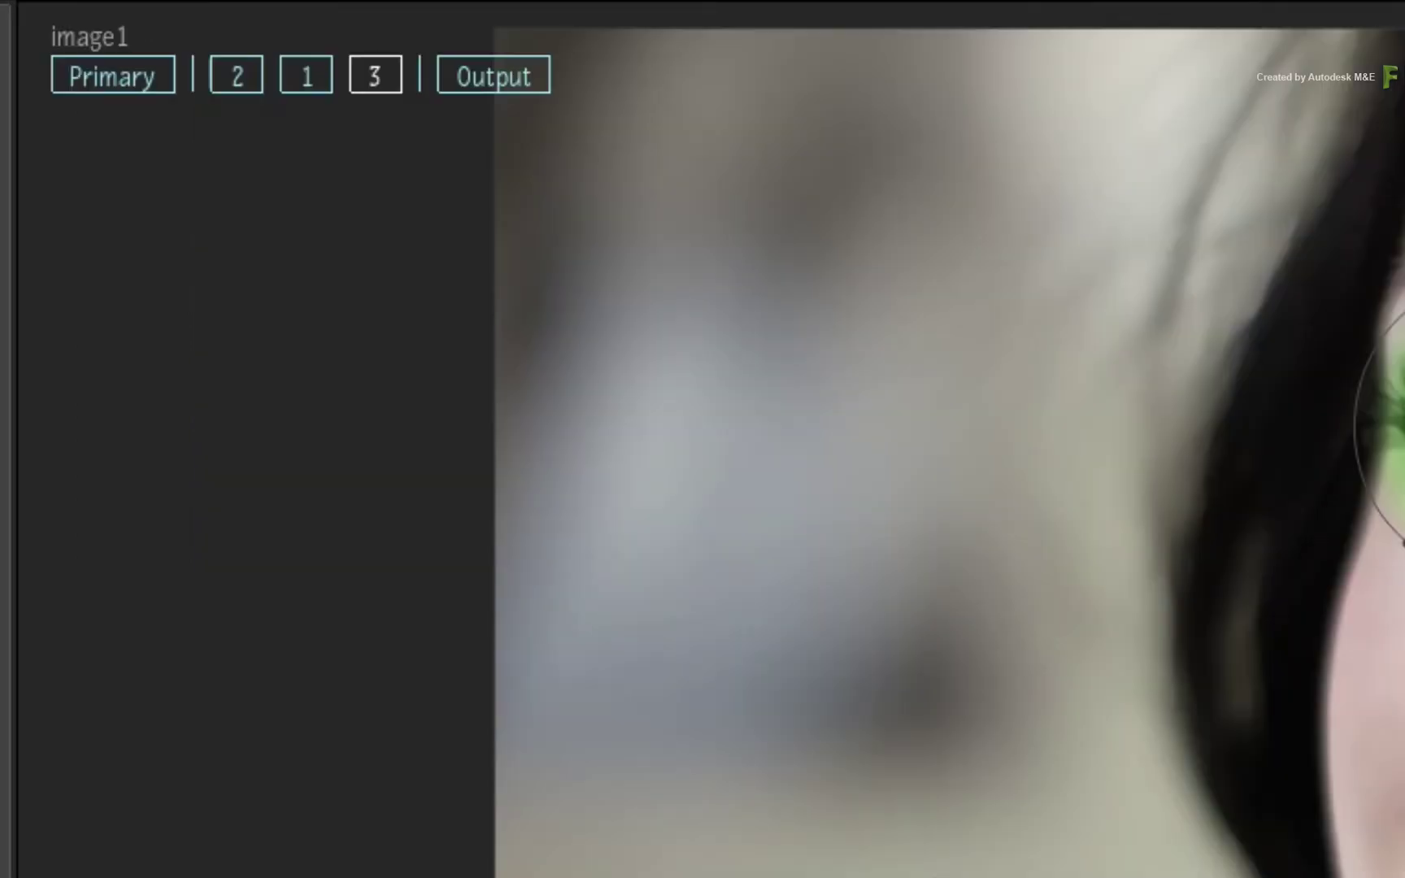
Link a free-form GMask to selective 3 and draw it as a closed shape around the woman's face and neck.
{"action": "right_click", "coordinate": [378, 73]}
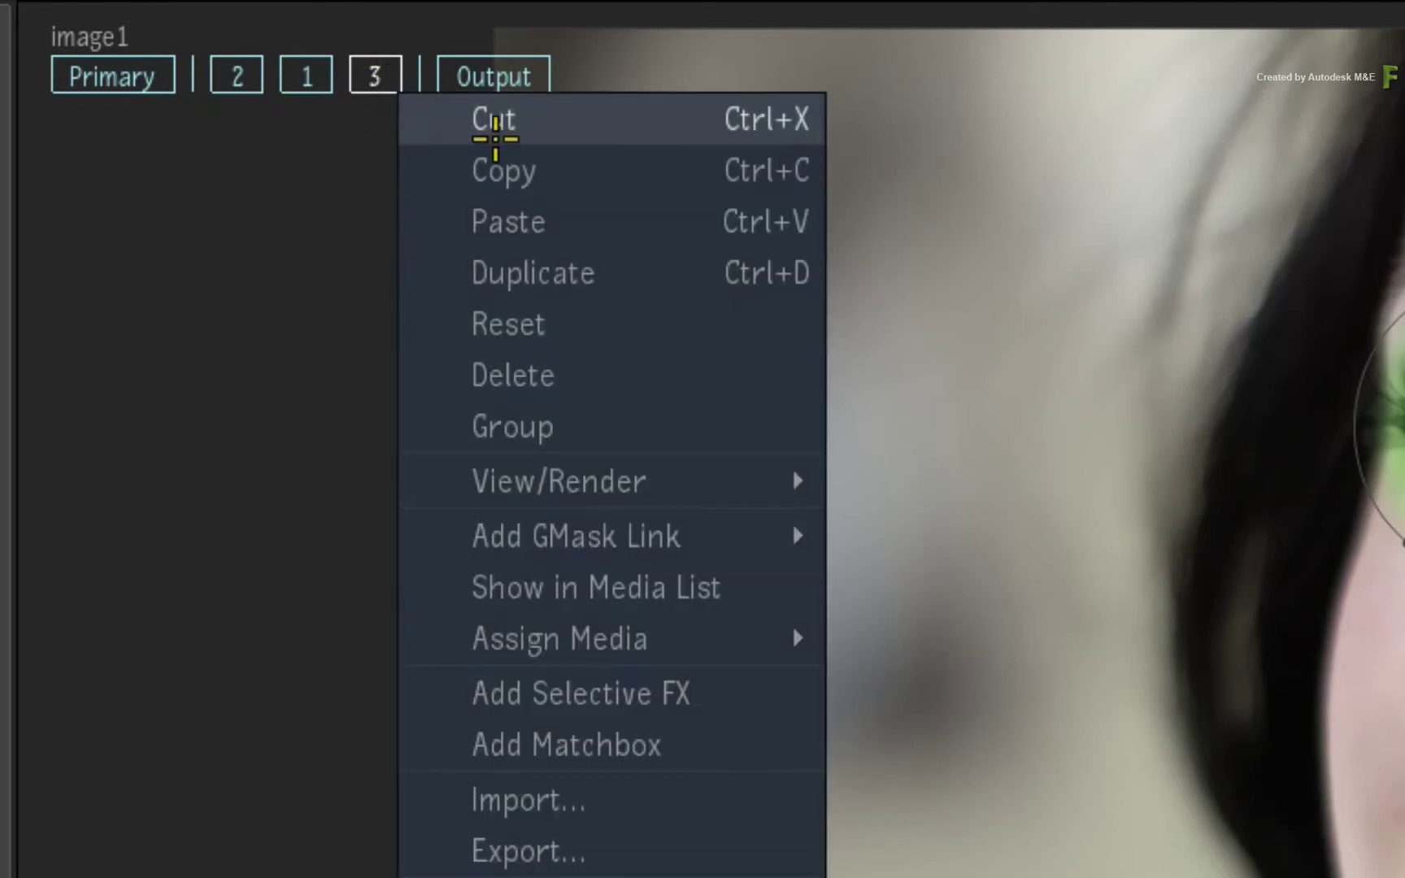
{"action": "mouse_move", "coordinate": [736, 531]}
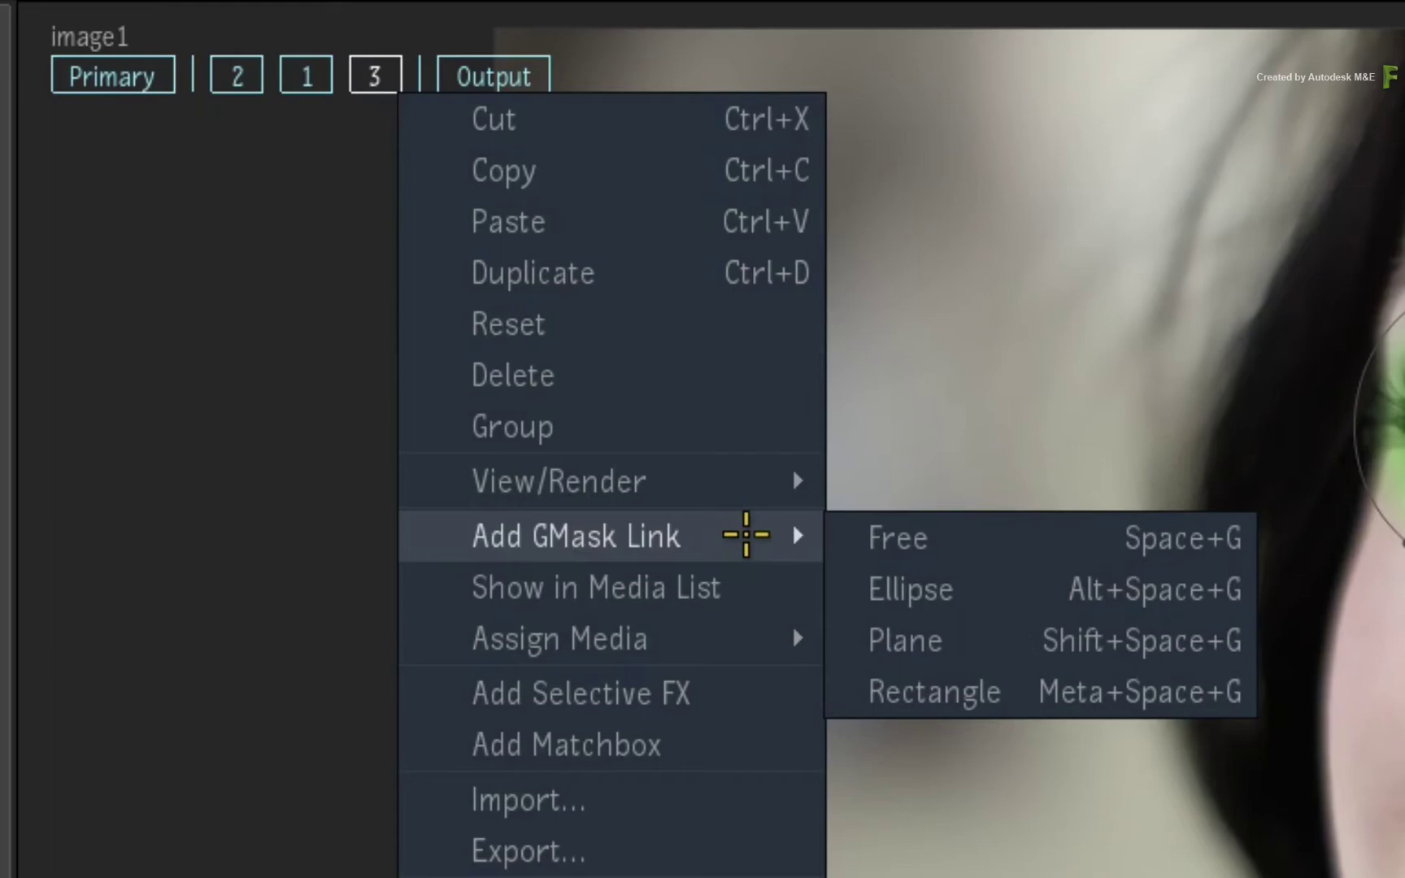
{"action": "left_click", "coordinate": [985, 537]}
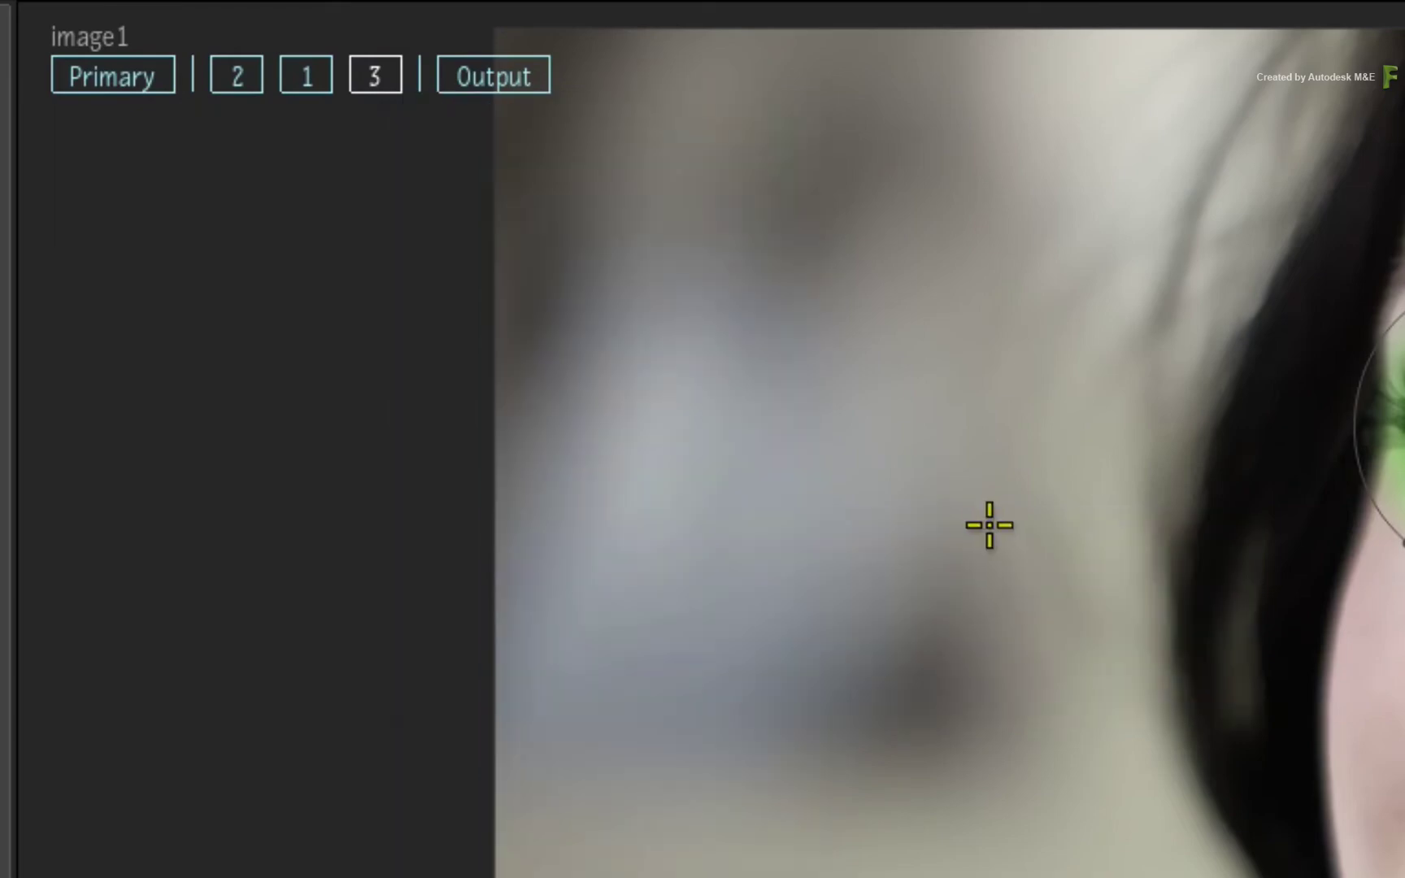
{"action": "scroll", "coordinate": [707, 299], "scroll_direction": "down", "scroll_amount": 2}
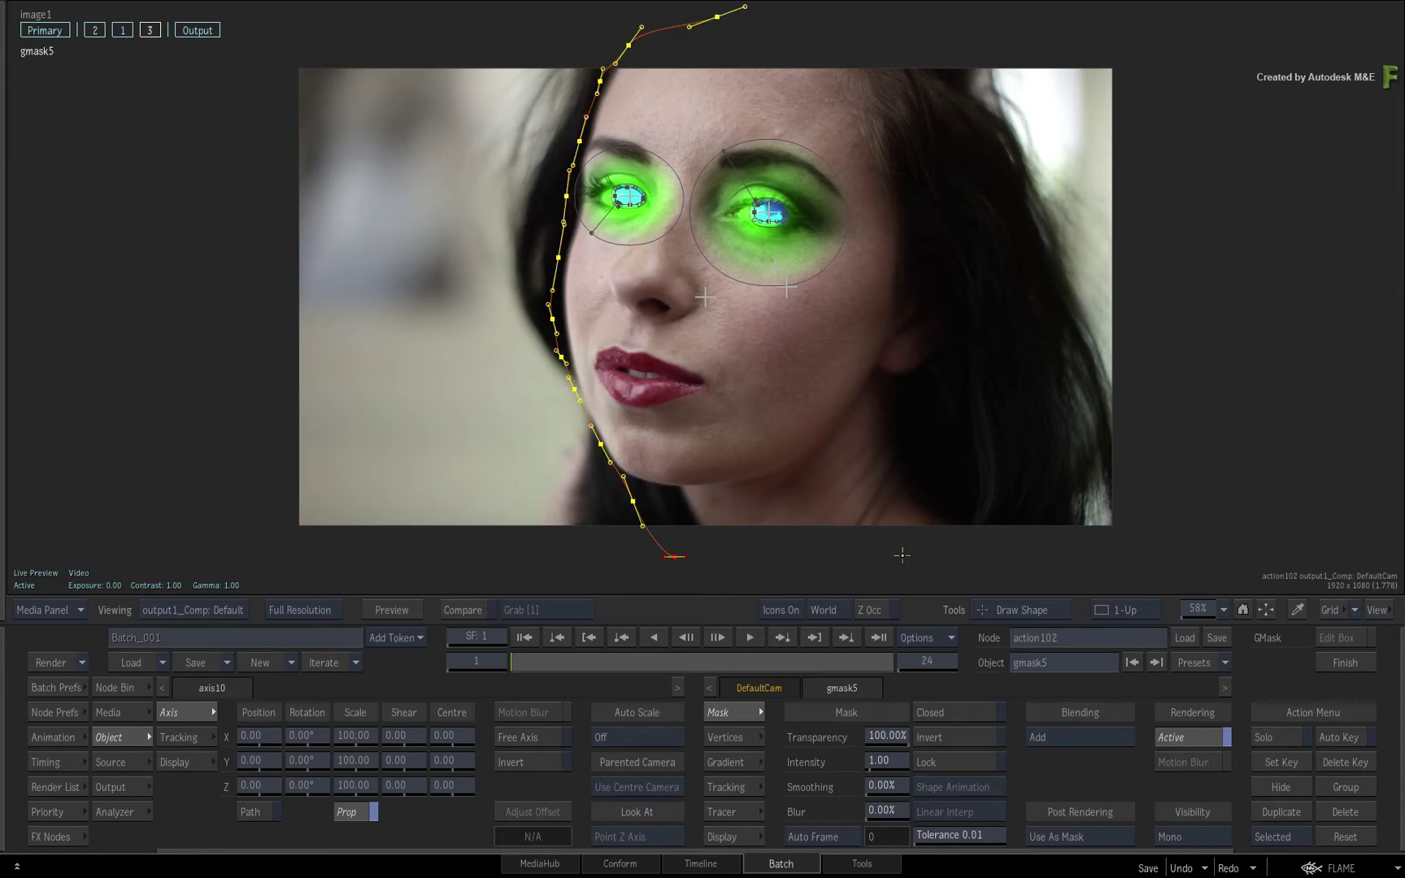
{"action": "left_click_drag", "start_coordinate": [941, 546], "coordinate": [999, 503]}
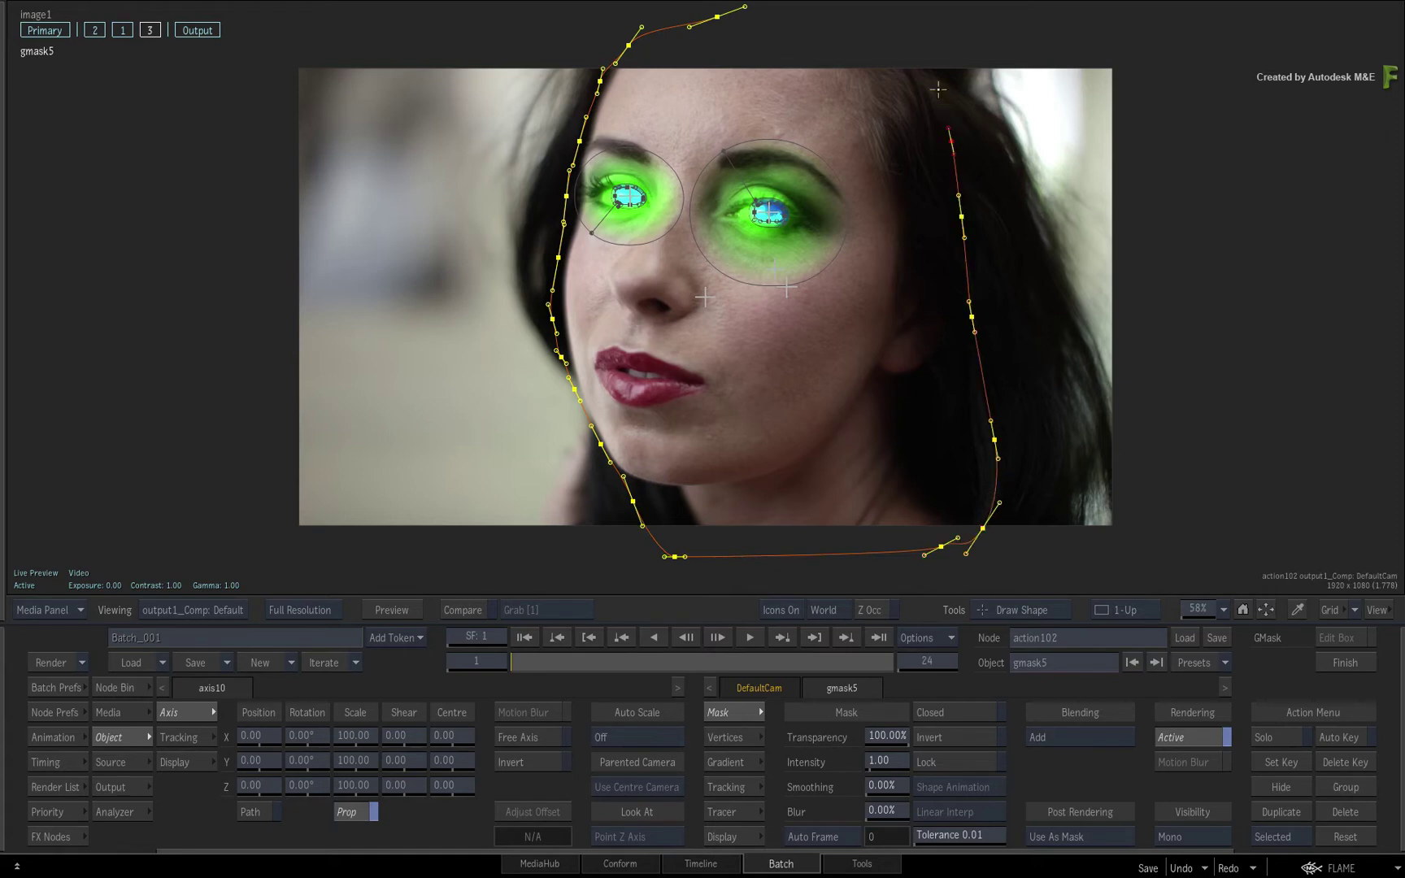
{"action": "double_click", "coordinate": [716, 18]}
{"action": "left_click", "coordinate": [717, 41]}
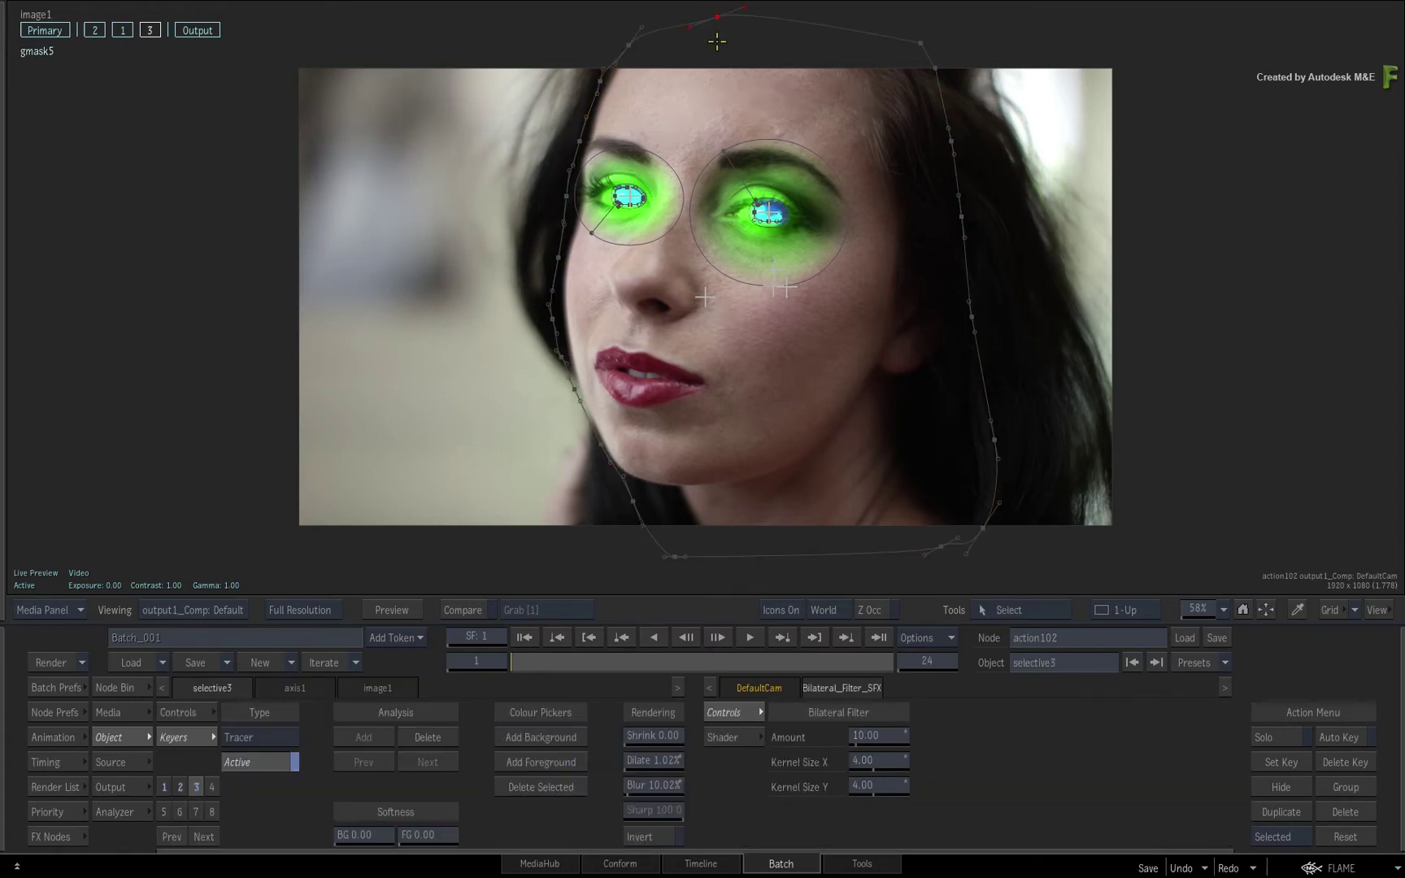
View selective 3's keyer and matte to check the masked key, and return to the result view.
{"action": "key", "text": "F8"}
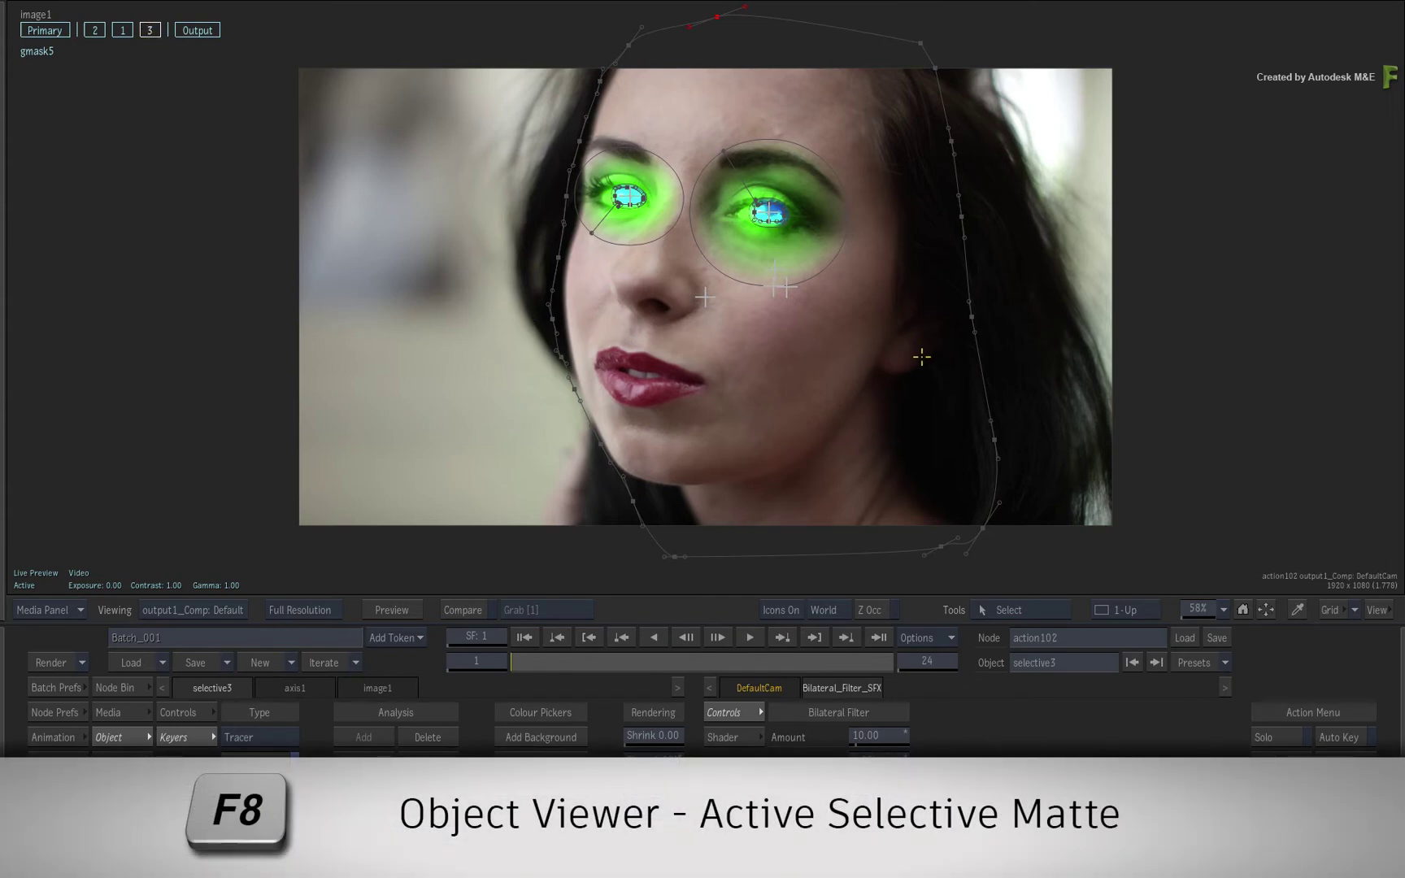
{"action": "key", "text": "F8"}
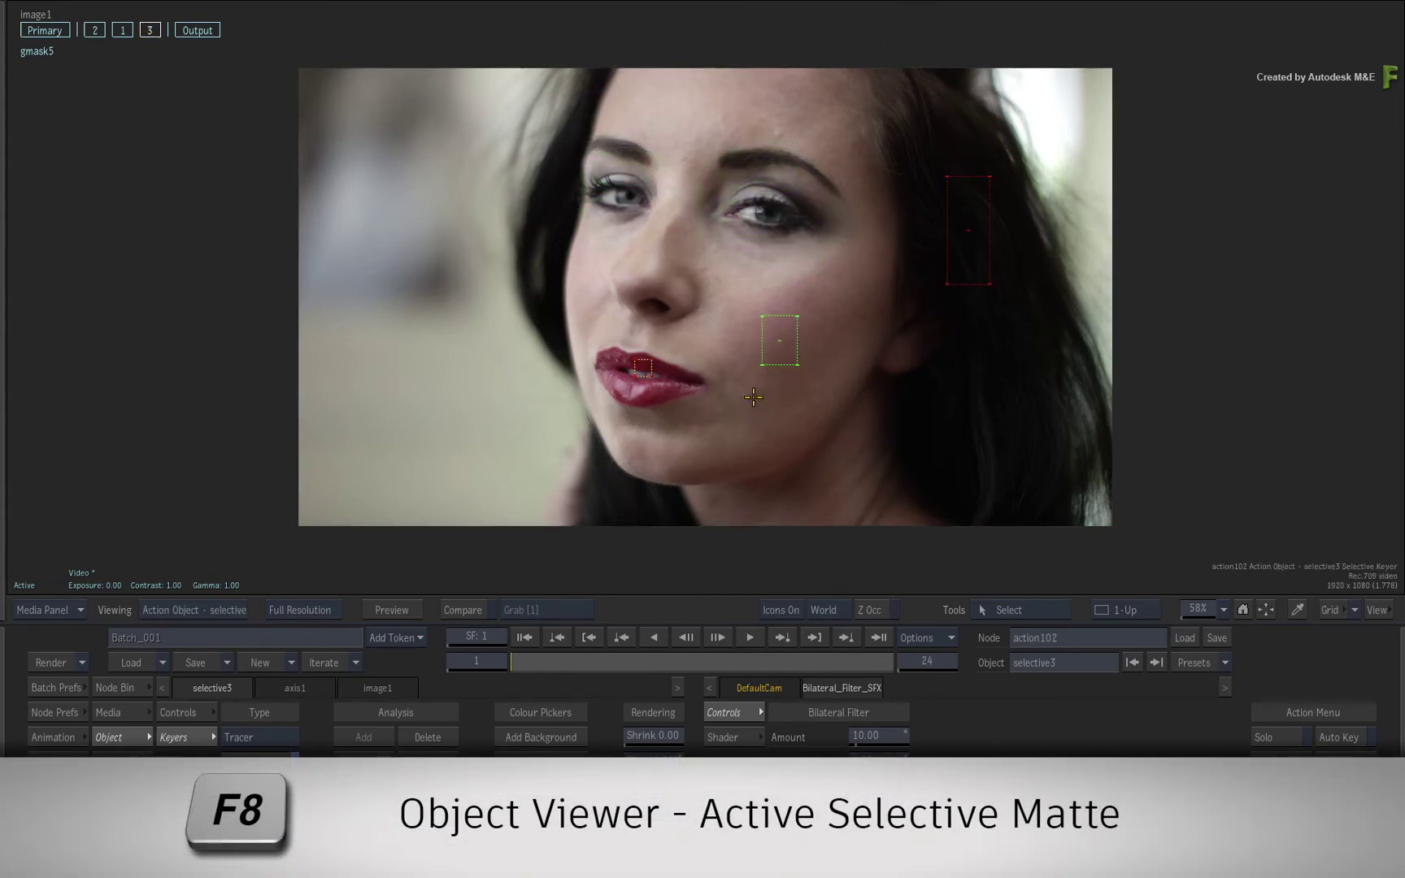
{"action": "key", "text": "F8"}
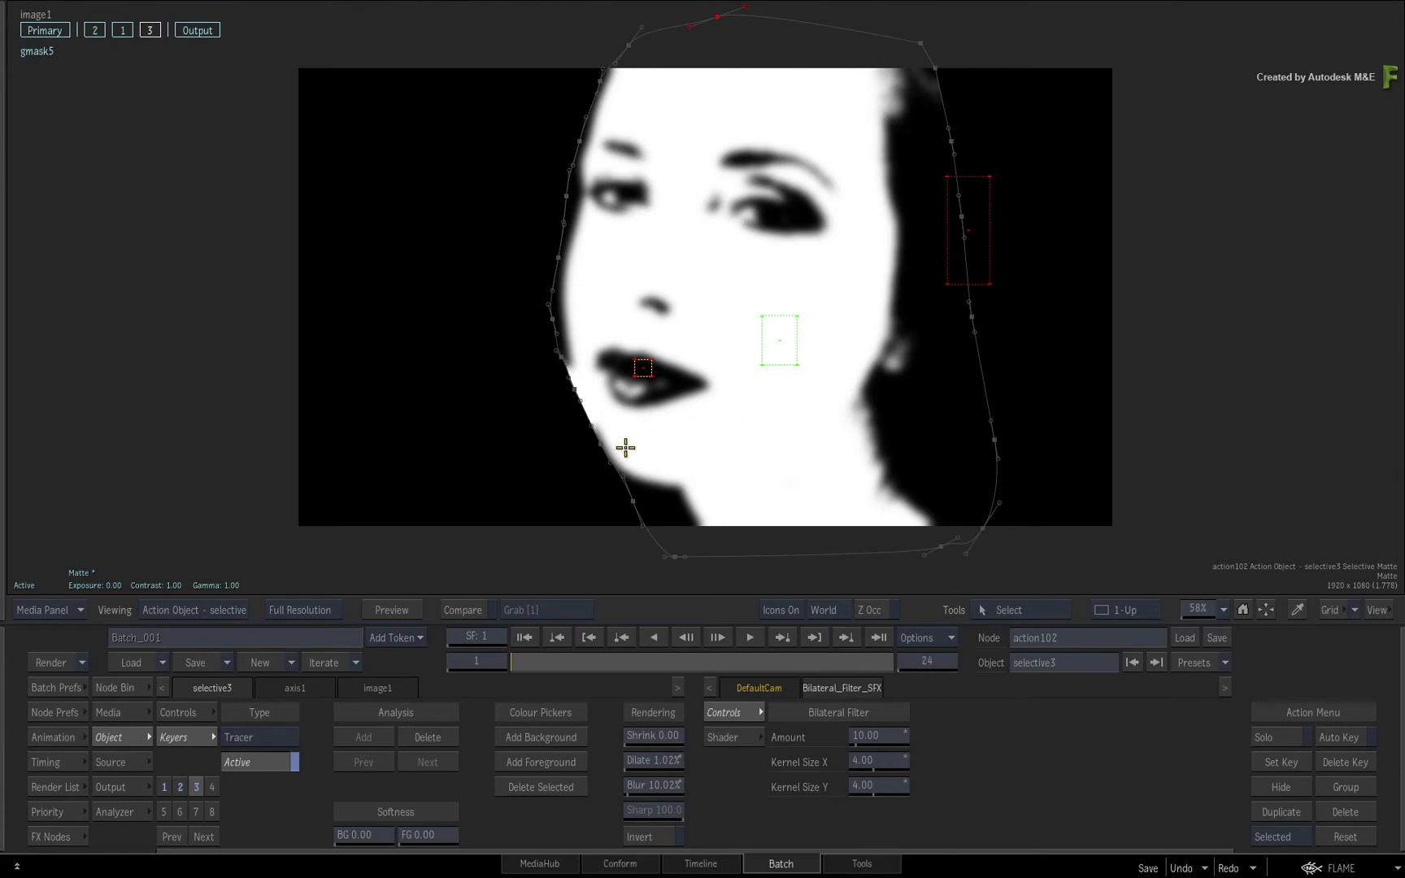
{"action": "key", "text": "F4"}
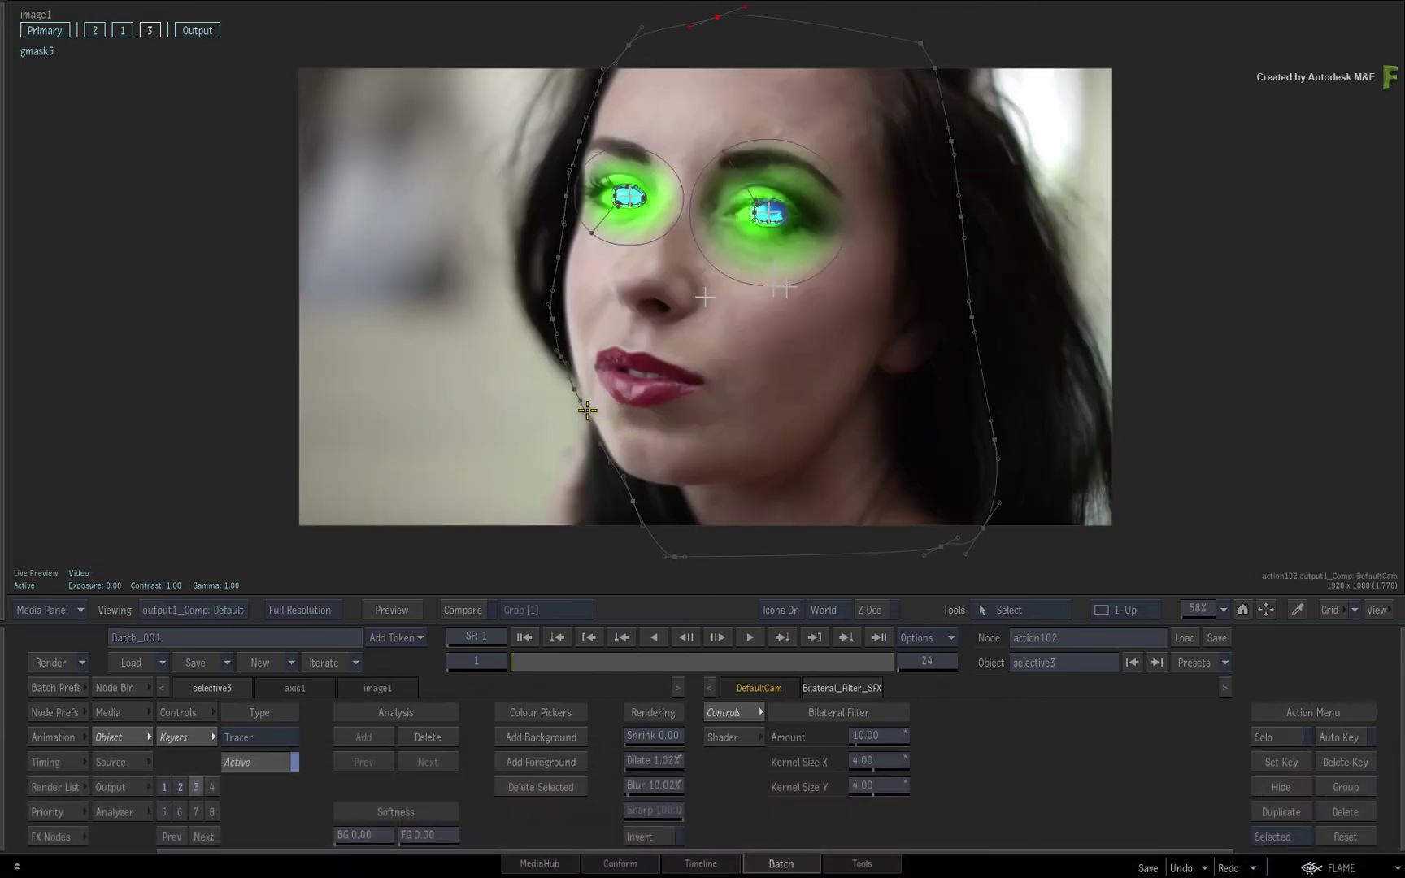
Adjust the face GMask's tangent along the jaw and add a gradient point on its edge beside the chin.
{"action": "left_click", "coordinate": [584, 409]}
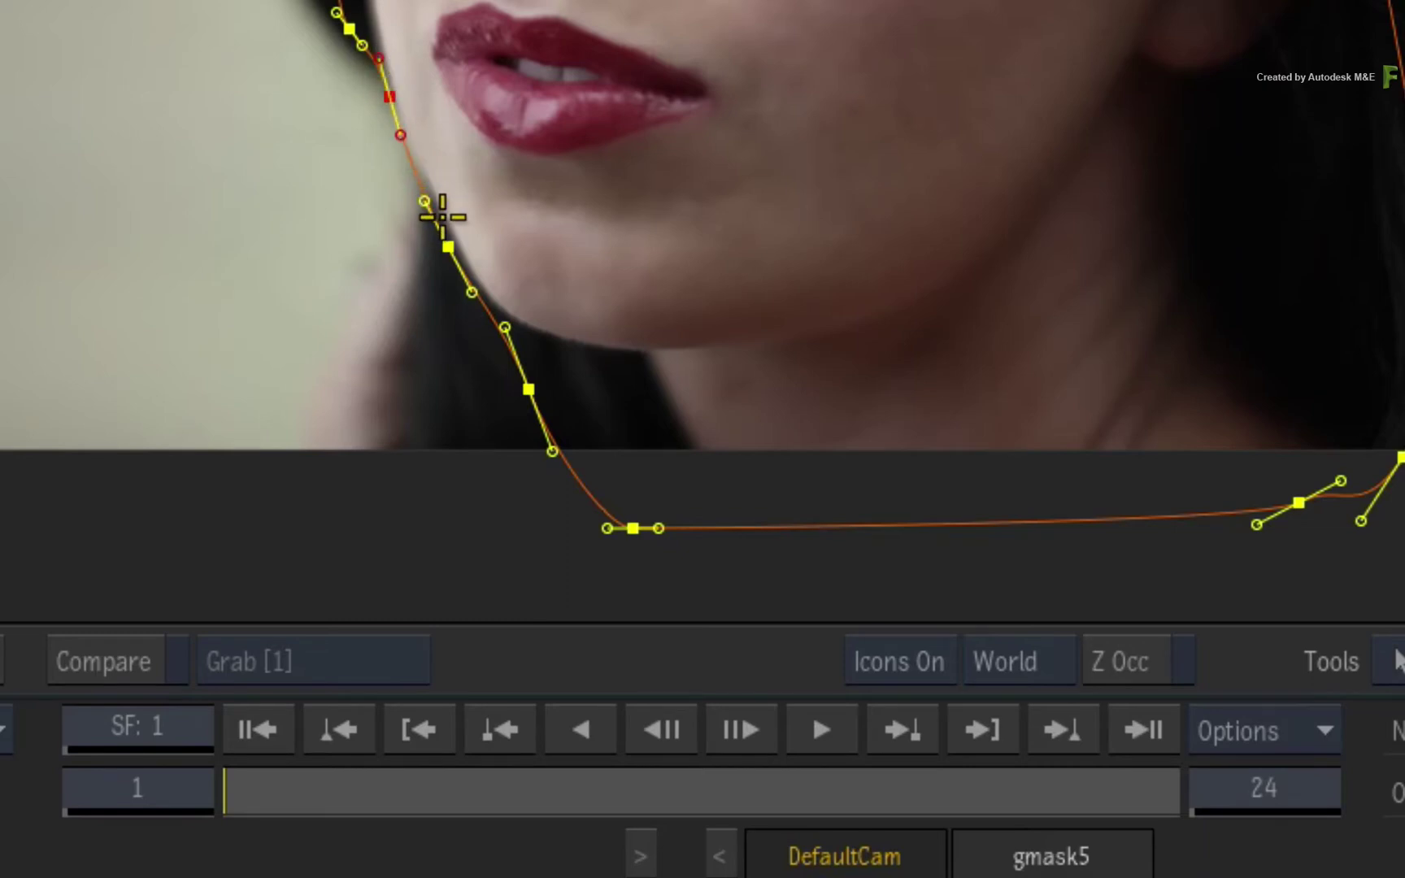
{"action": "left_click_drag", "start_coordinate": [424, 201], "coordinate": [426, 194]}
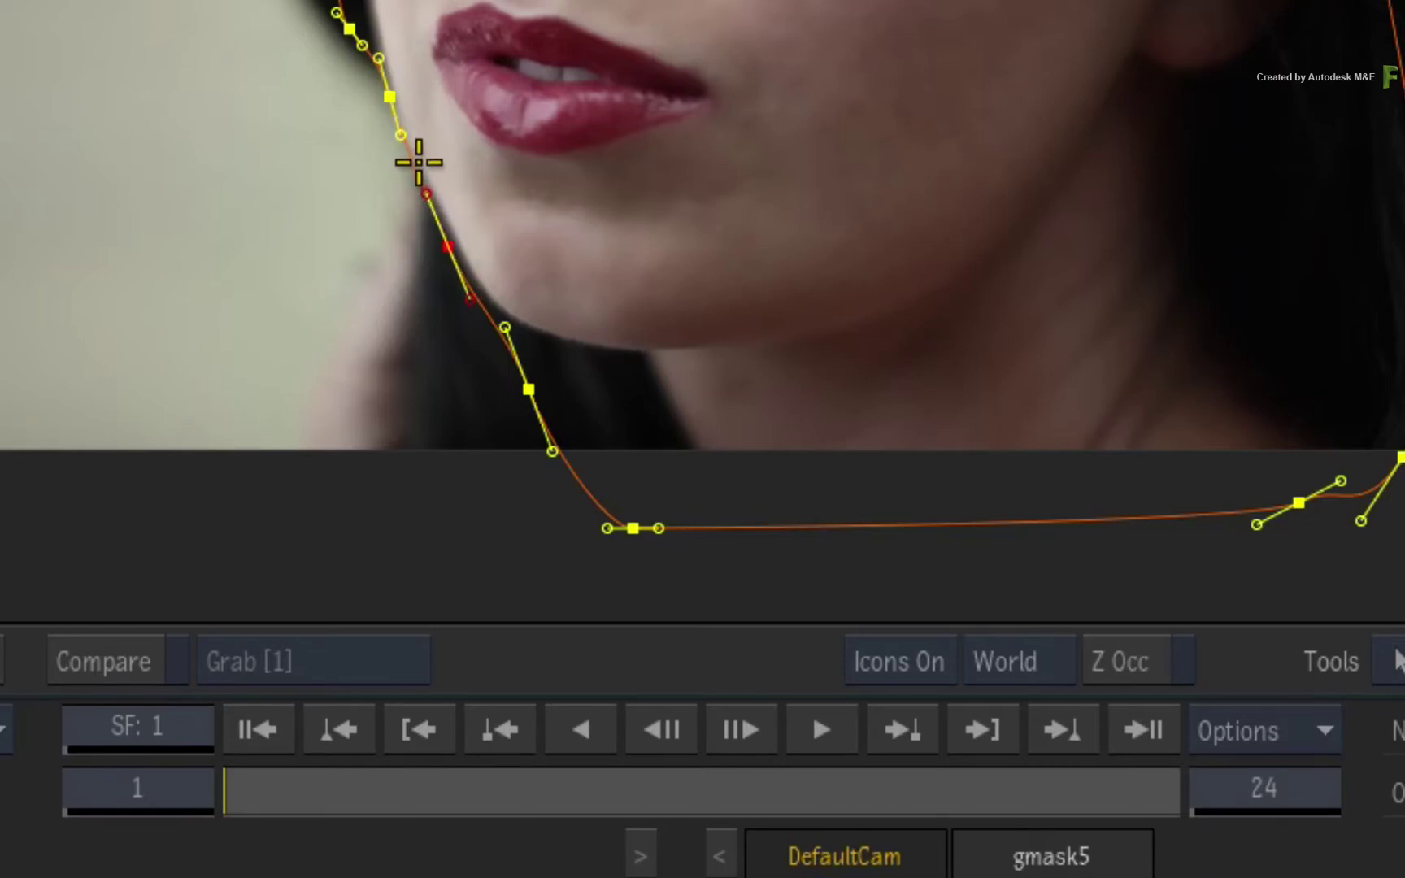
{"action": "right_click", "coordinate": [415, 162]}
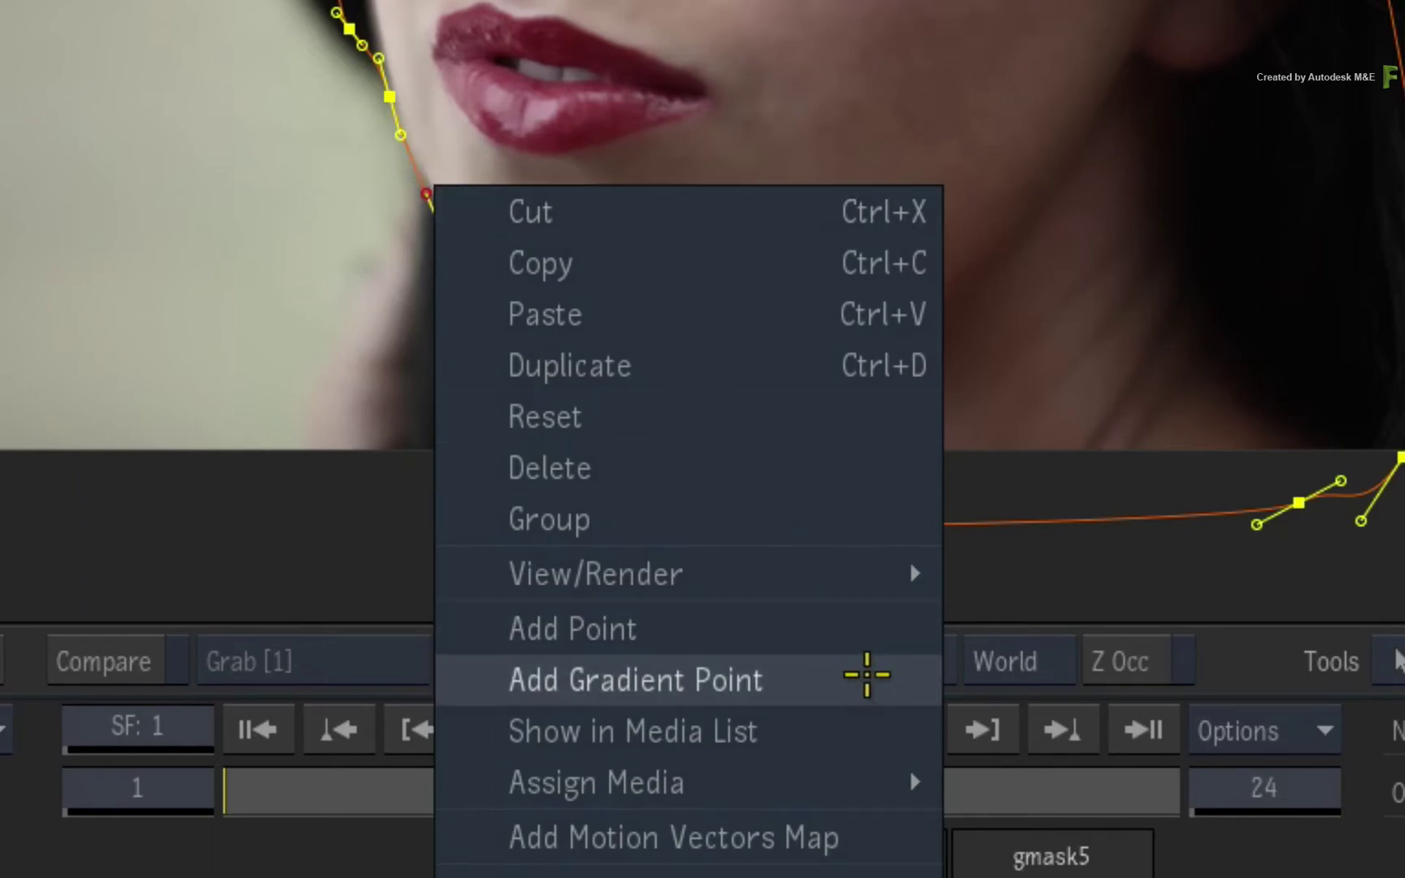
{"action": "left_click", "coordinate": [866, 674]}
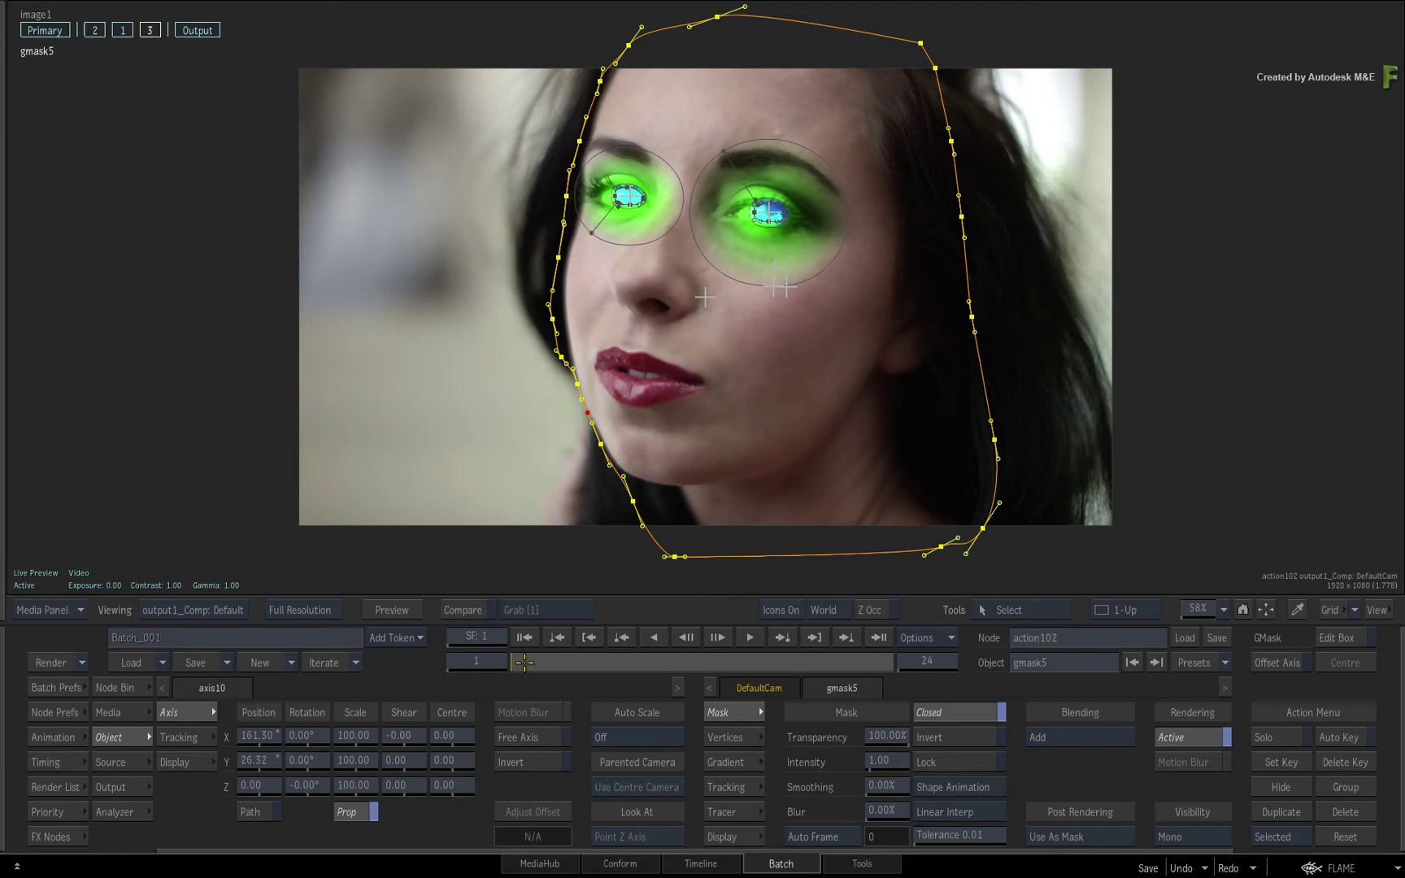
Track the face GMask forward from the first frame in Planar mode with Region Warping, and scrub back to the start.
{"action": "left_click_drag", "start_coordinate": [619, 662], "coordinate": [957, 614]}
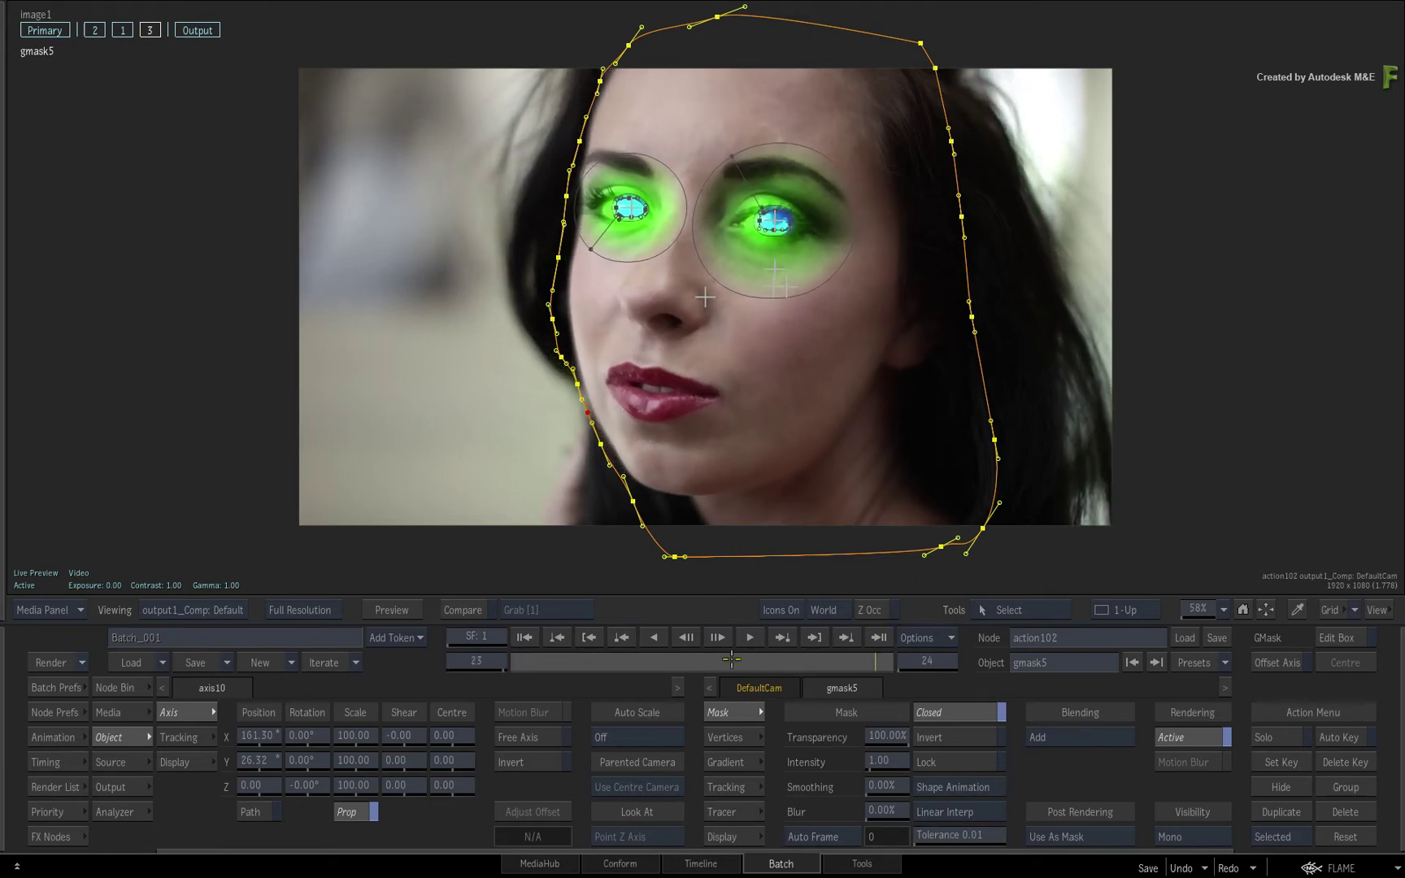
{"action": "left_click_drag", "start_coordinate": [732, 659], "coordinate": [791, 615]}
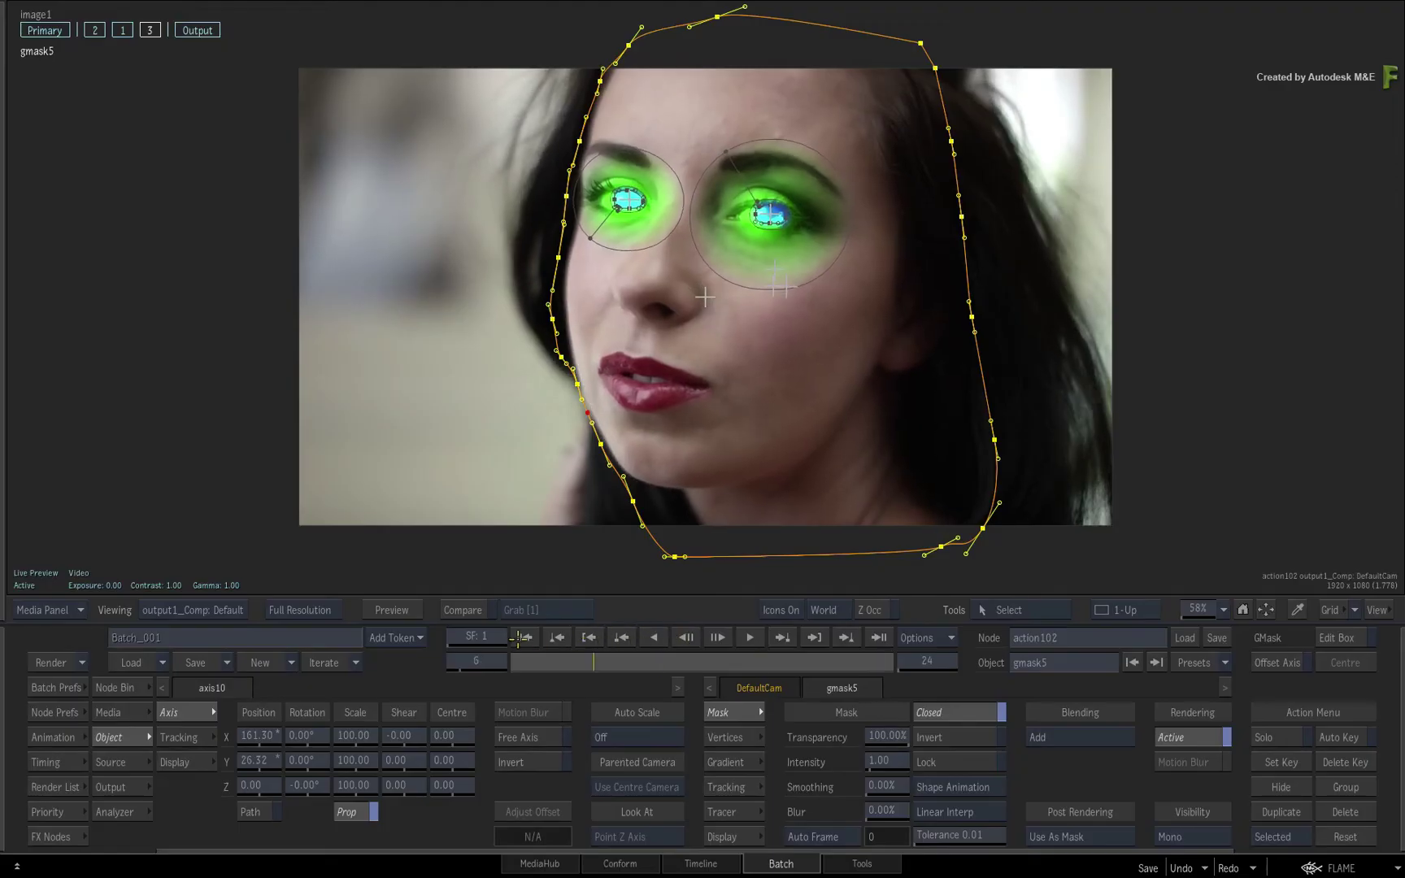
{"action": "left_click", "coordinate": [521, 637]}
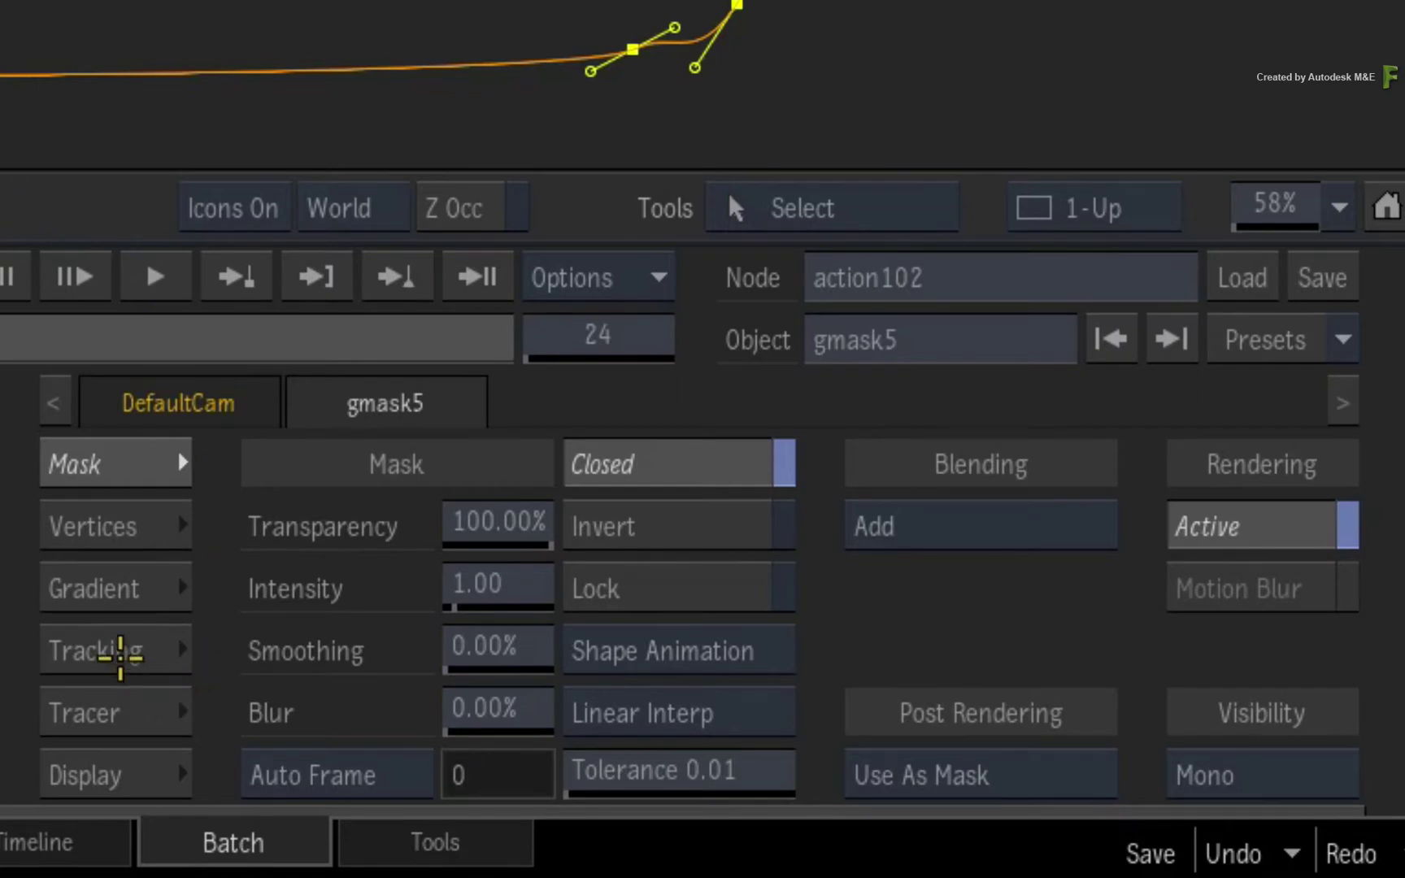
{"action": "left_click", "coordinate": [112, 649]}
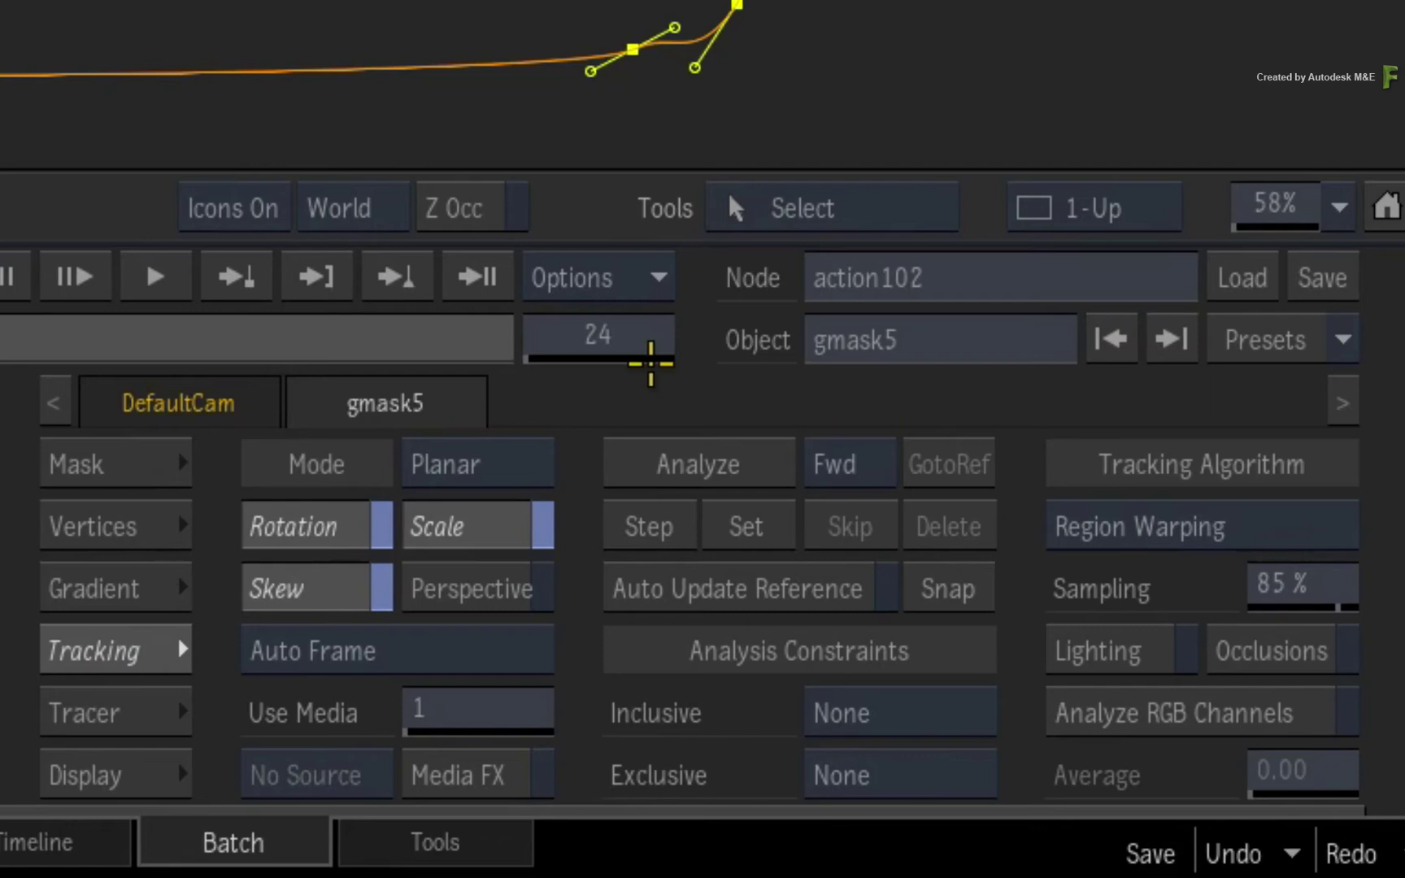
{"action": "left_click", "coordinate": [698, 464]}
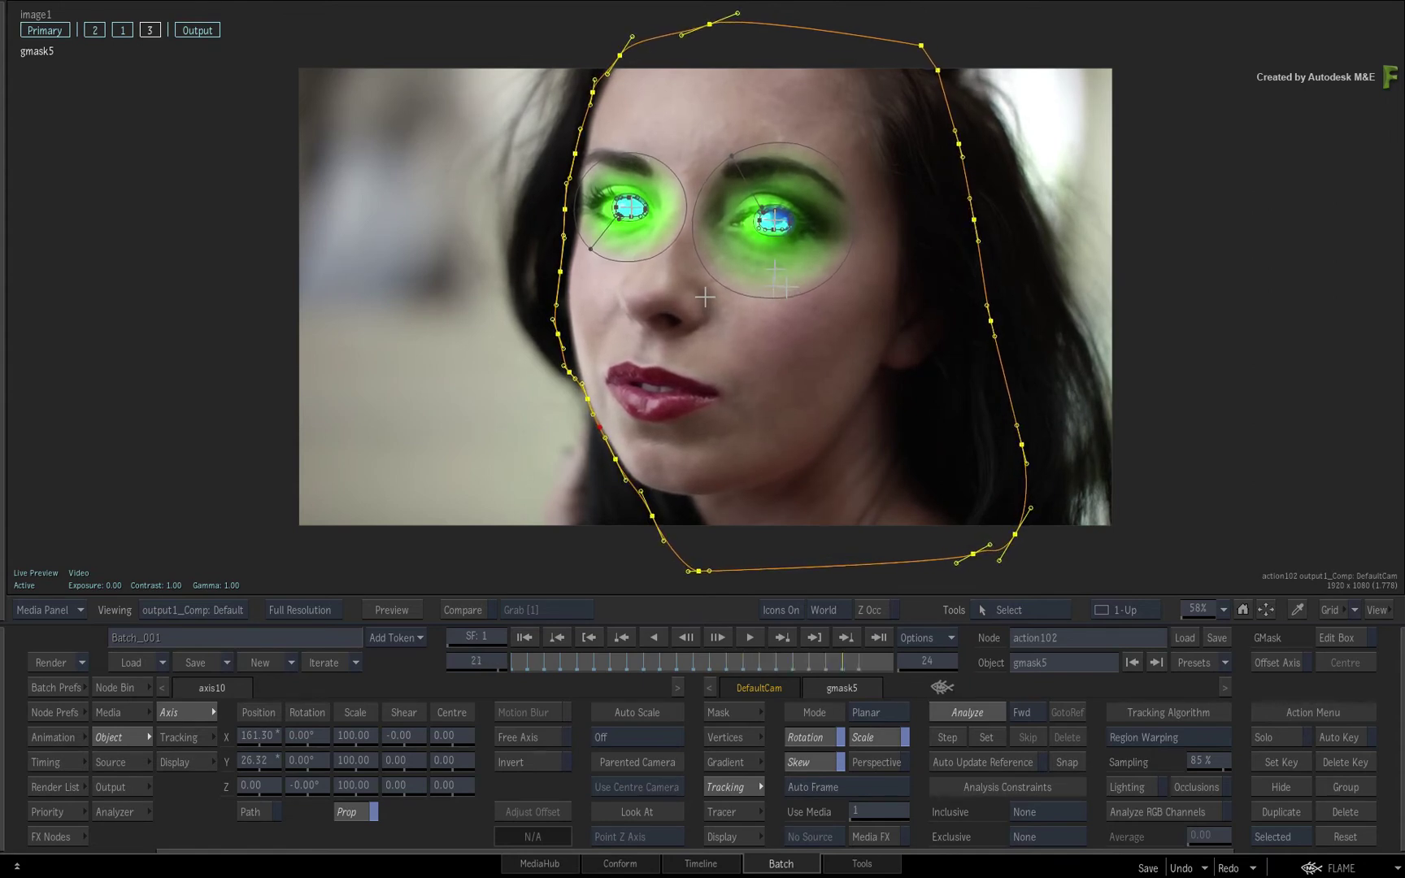
{"action": "left_click_drag", "start_coordinate": [882, 661], "coordinate": [362, 670]}
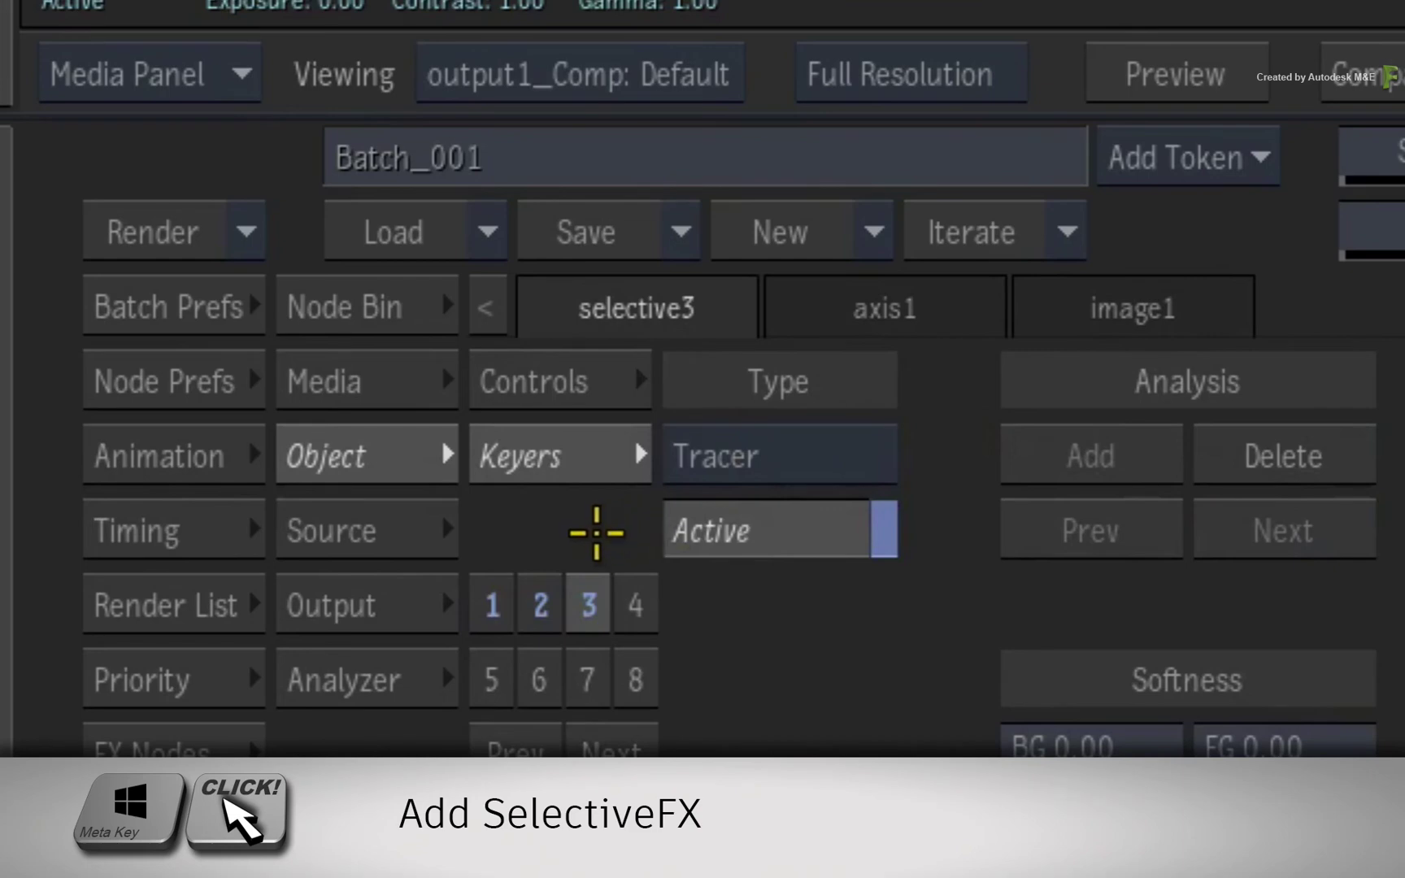
Add an OrtonSFX effect to selective 3 and set its Blur to 10.00.
{"action": "left_click", "coordinate": [590, 606], "text": "super"}
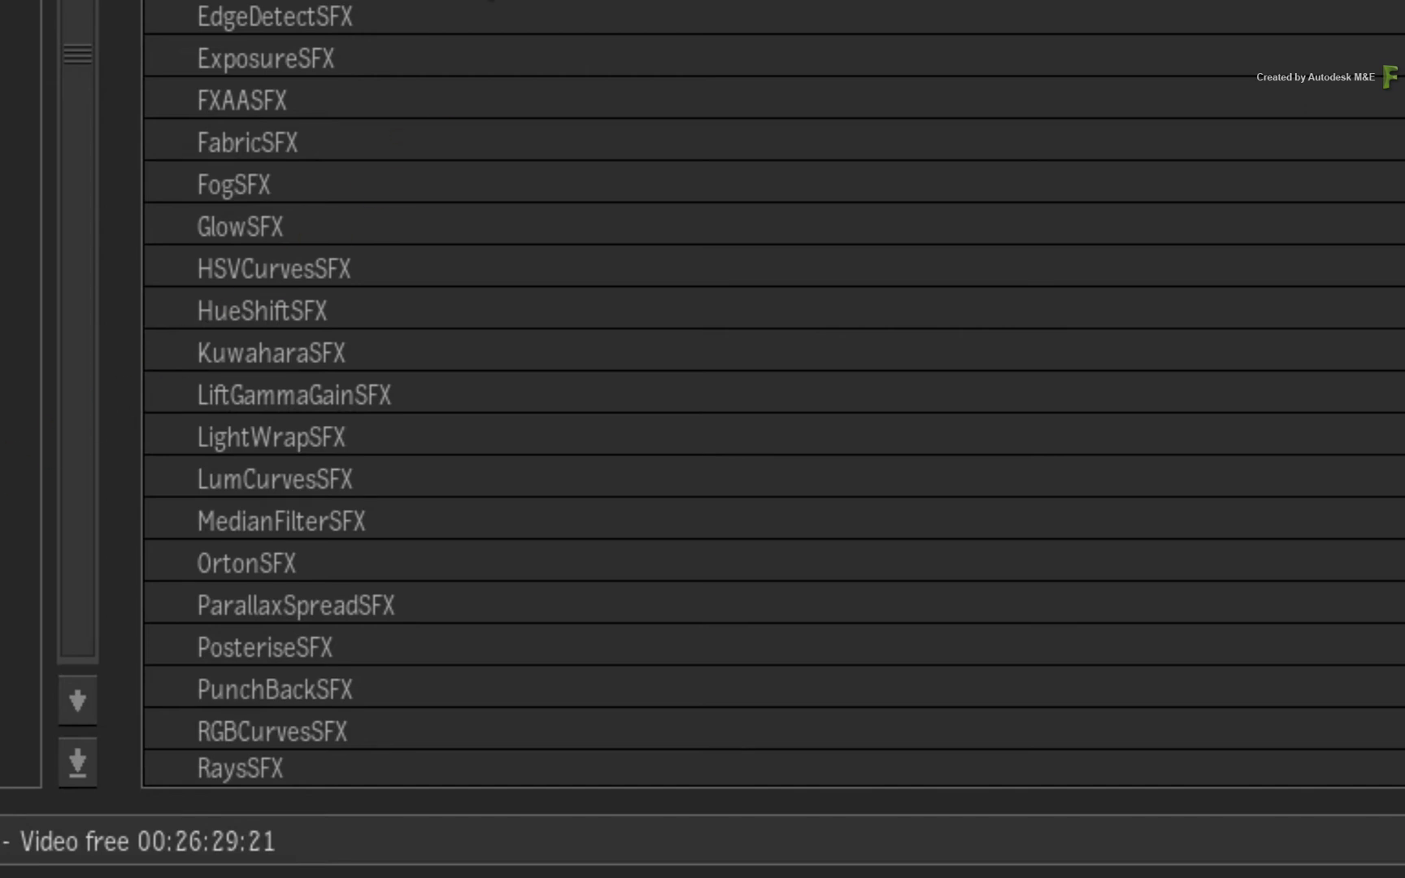
{"action": "double_click", "coordinate": [435, 563]}
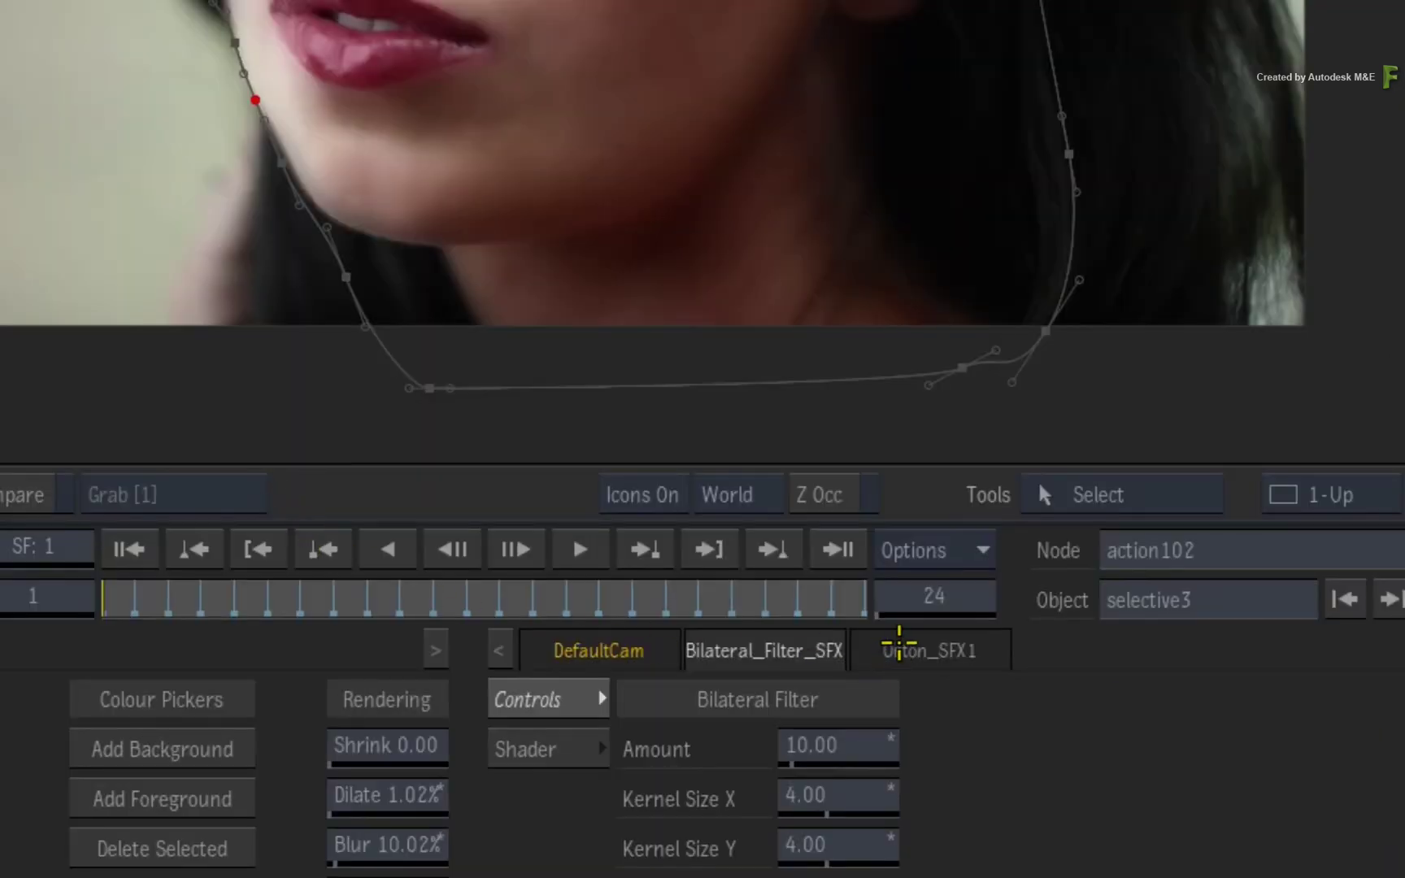
{"action": "left_click", "coordinate": [904, 688]}
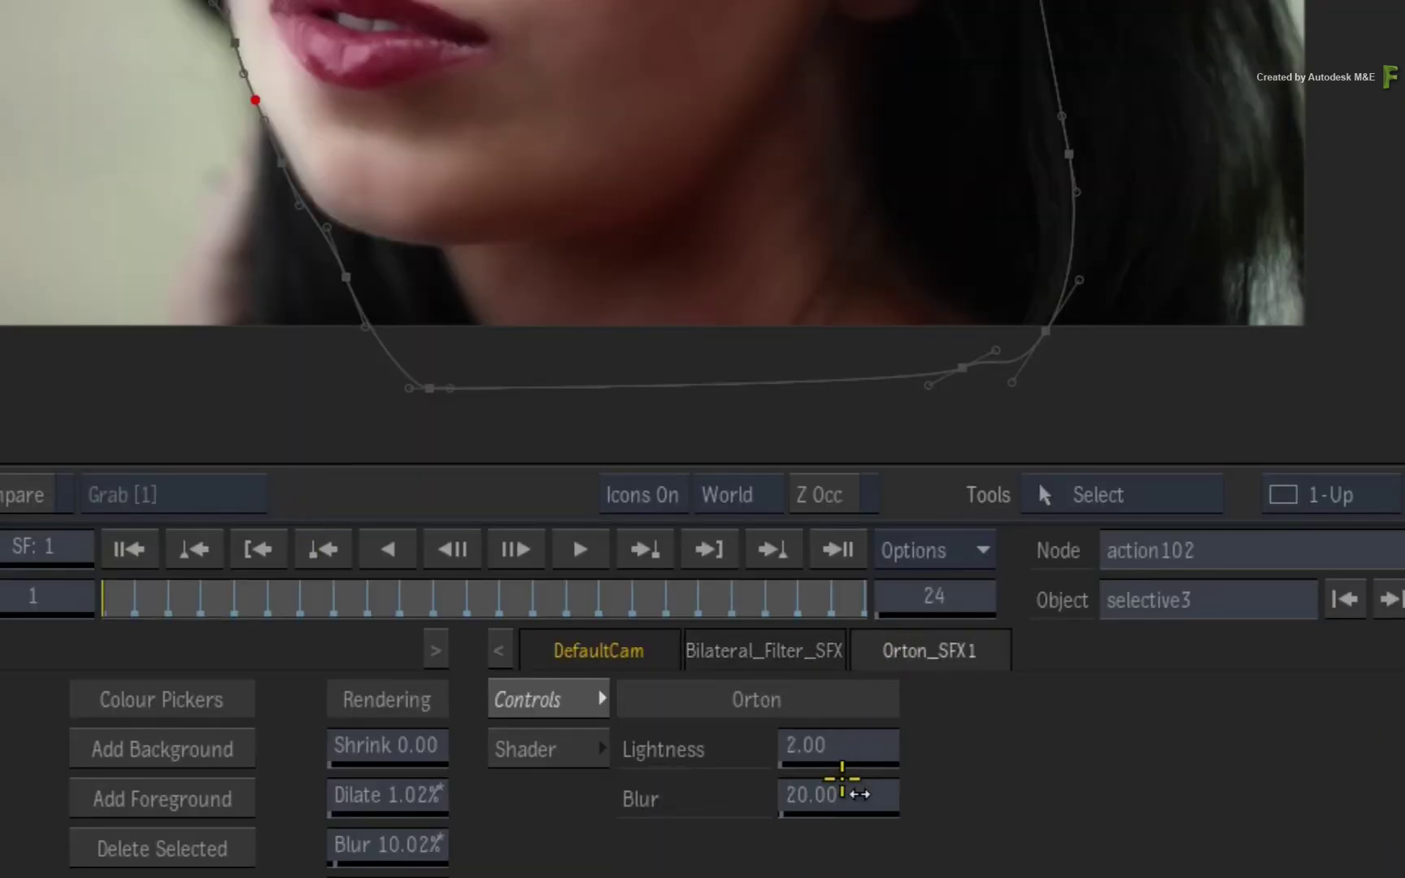
{"action": "left_click", "coordinate": [837, 805]}
{"action": "left_click", "coordinate": [743, 691]}
{"action": "left_click", "coordinate": [760, 736]}
{"action": "left_click", "coordinate": [928, 721]}
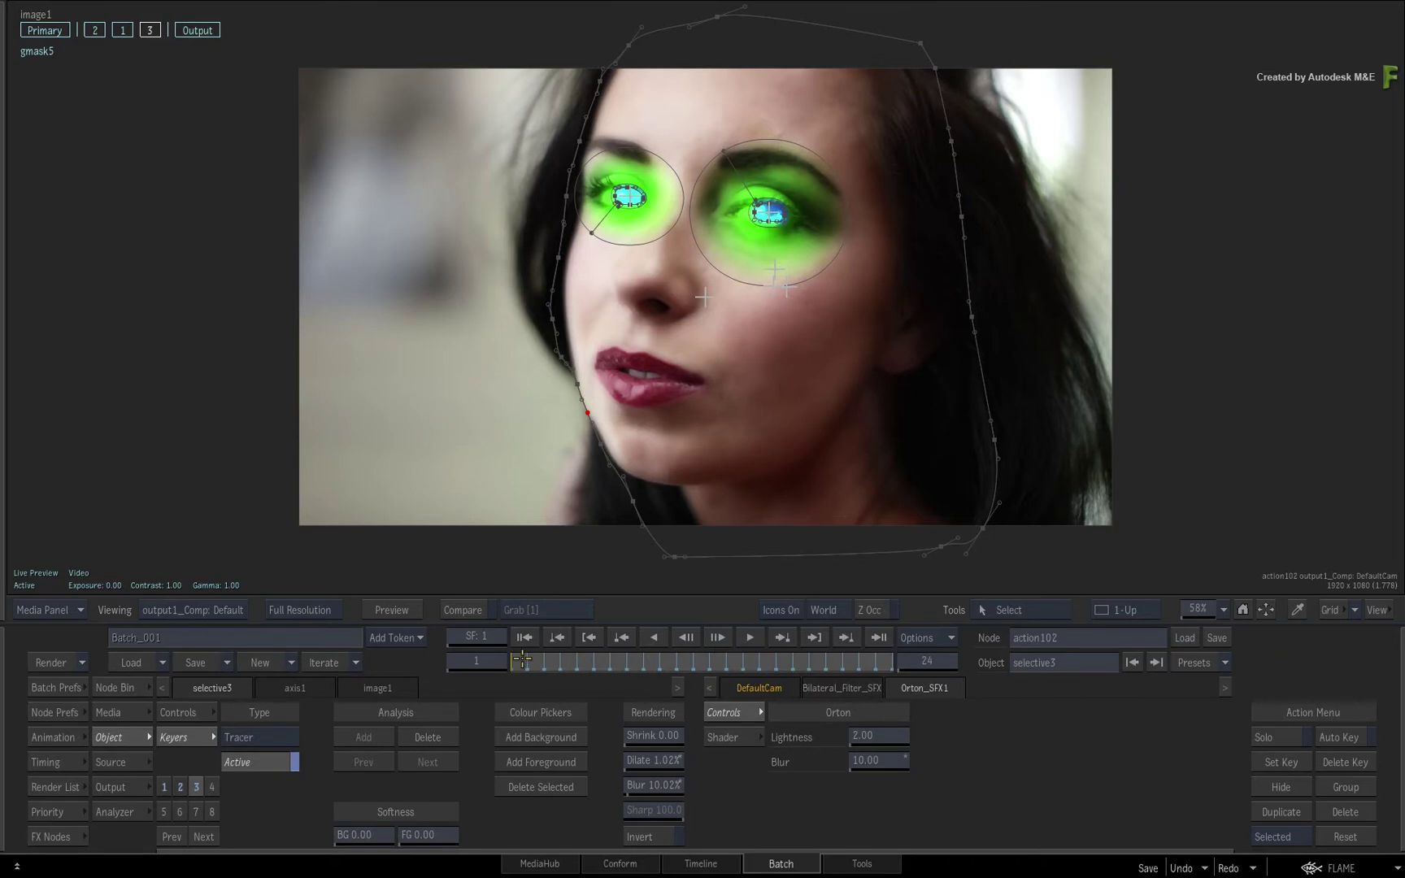
{"action": "left_click_drag", "start_coordinate": [522, 659], "coordinate": [328, 703]}
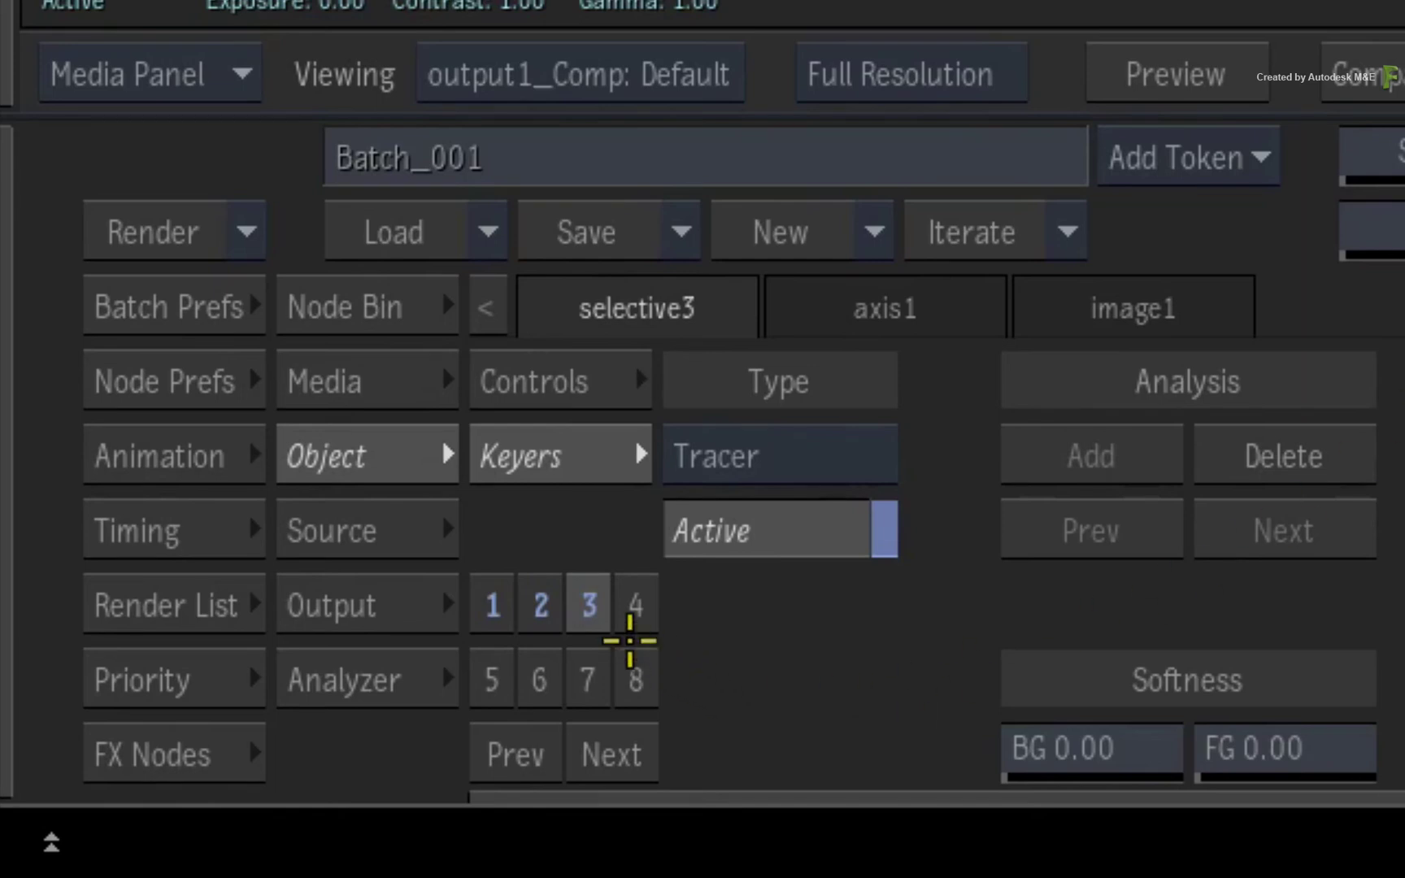
Add a ColourCorrectSFX effect to selective 3 and tint the skin purple with Saturation 25, Hue about 250 and Gain about 13.
{"action": "left_click", "coordinate": [586, 601]}
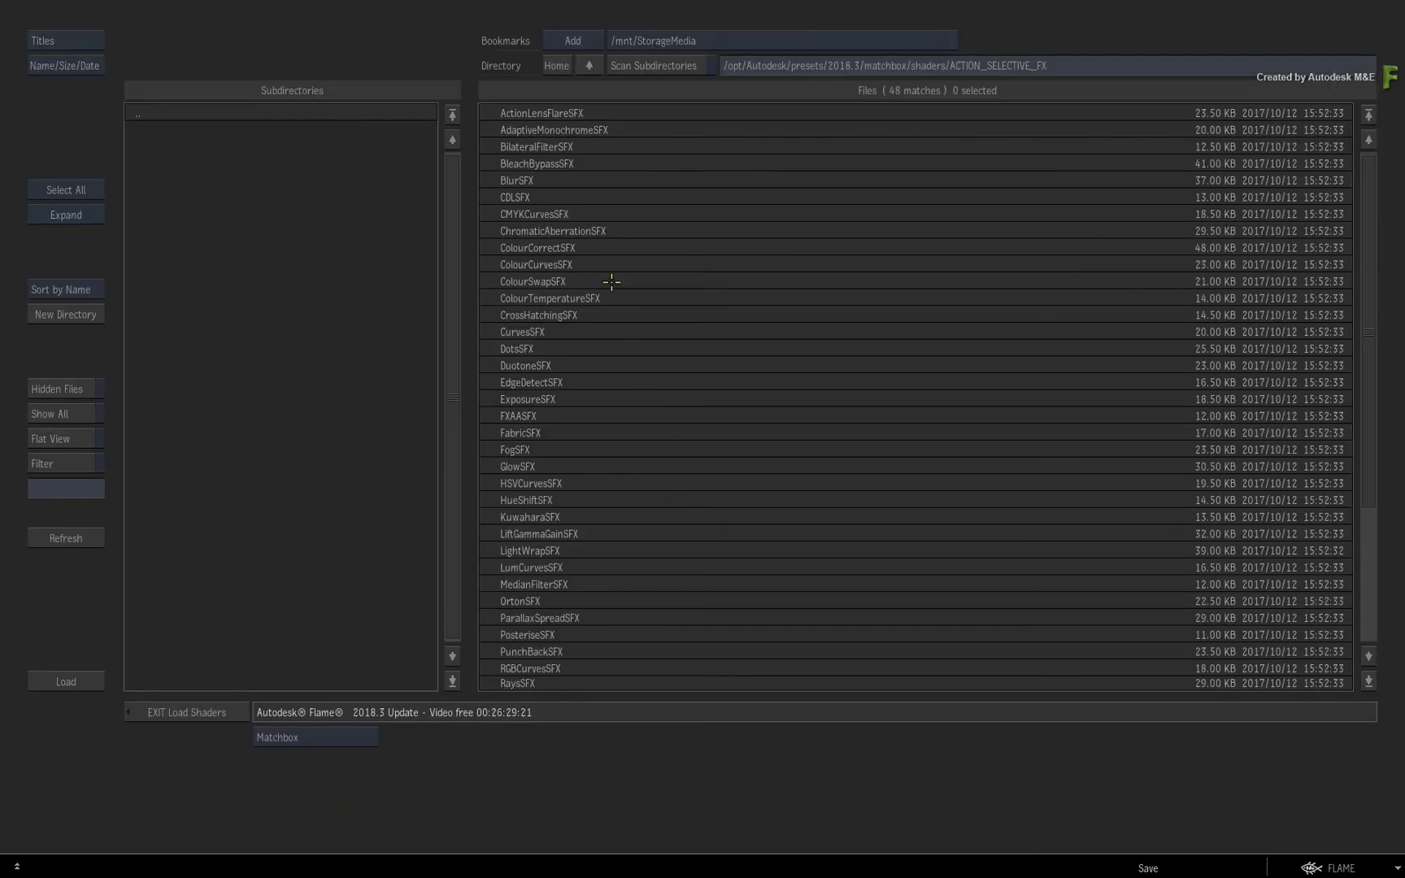
{"action": "double_click", "coordinate": [604, 247]}
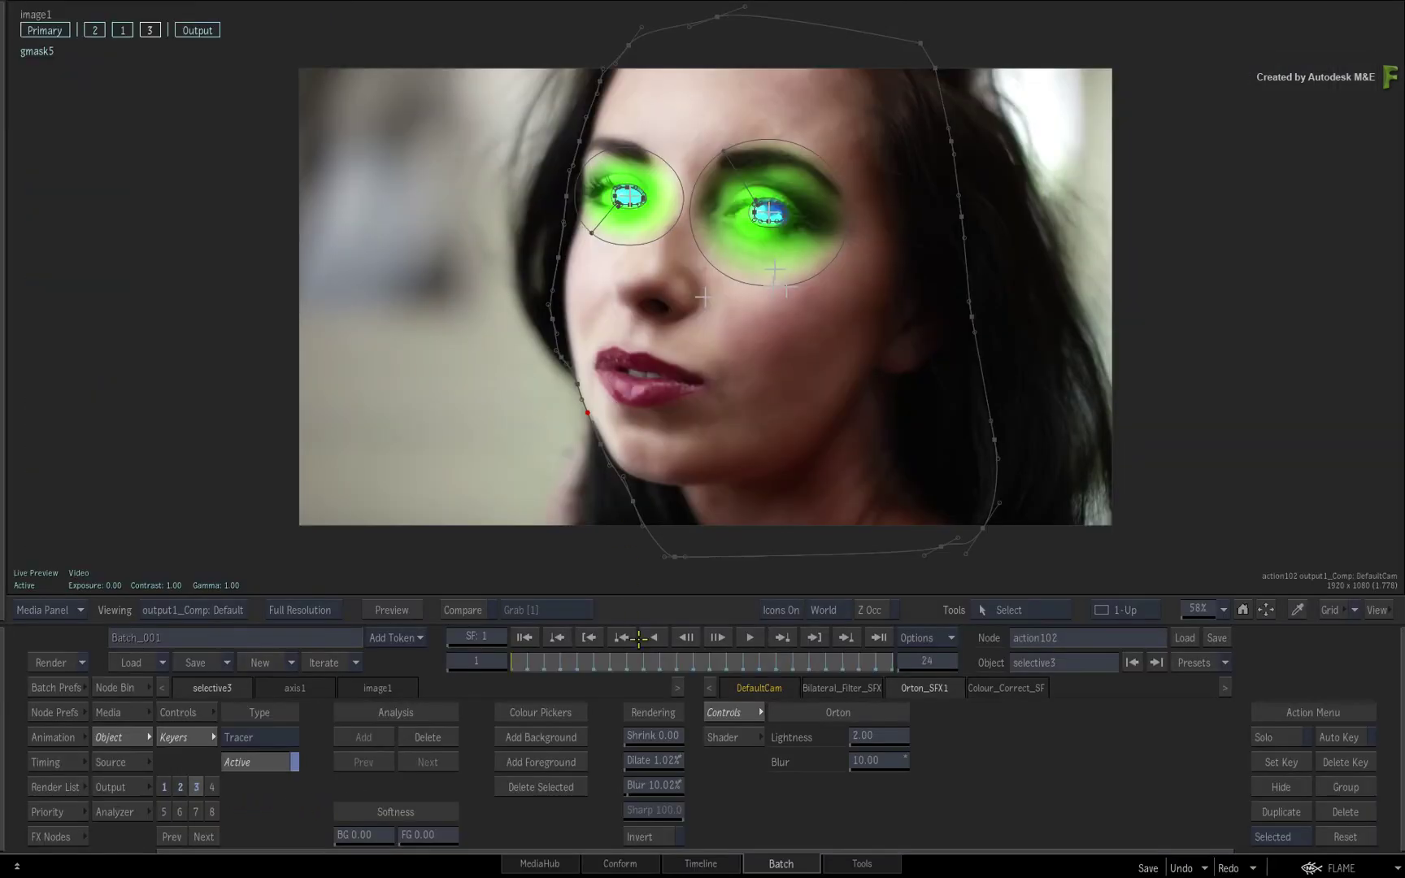
{"action": "left_click", "coordinate": [1028, 687]}
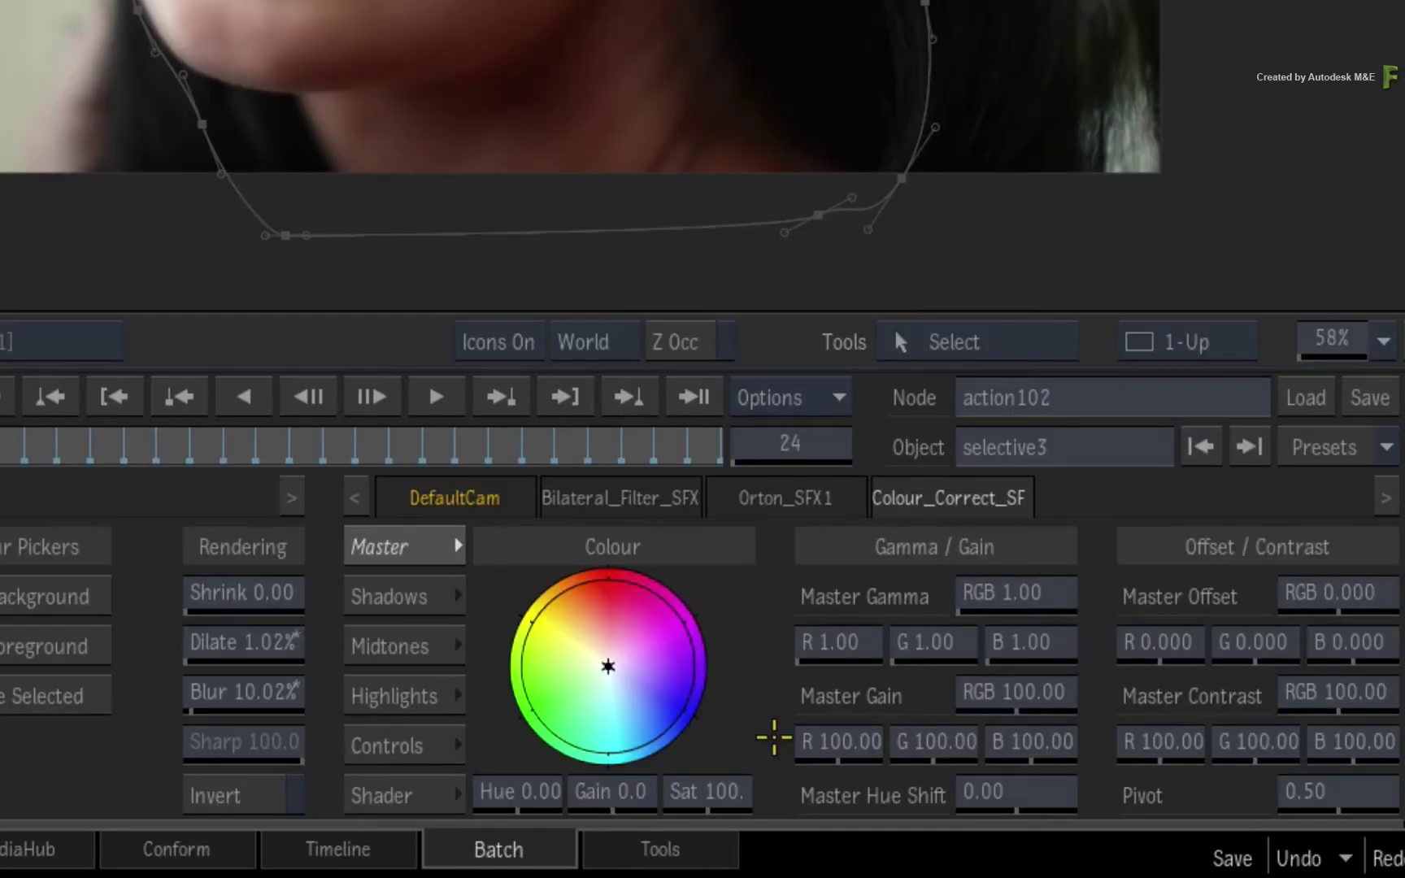
{"action": "left_click", "coordinate": [885, 835]}
{"action": "left_click", "coordinate": [869, 783]}
{"action": "left_click", "coordinate": [875, 762]}
{"action": "left_click", "coordinate": [800, 714]}
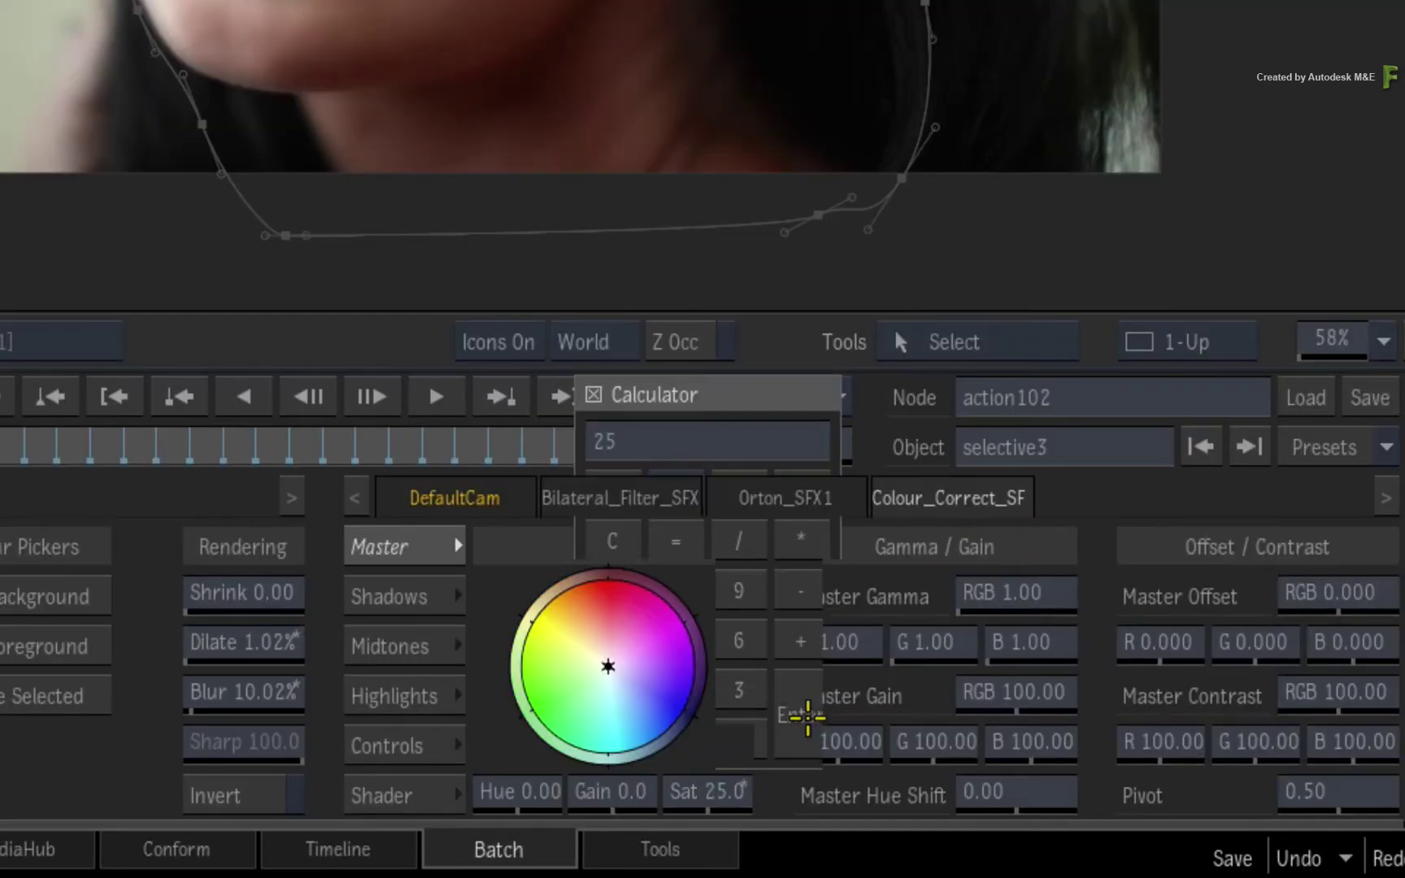
{"action": "left_click_drag", "start_coordinate": [610, 665], "coordinate": [882, 767]}
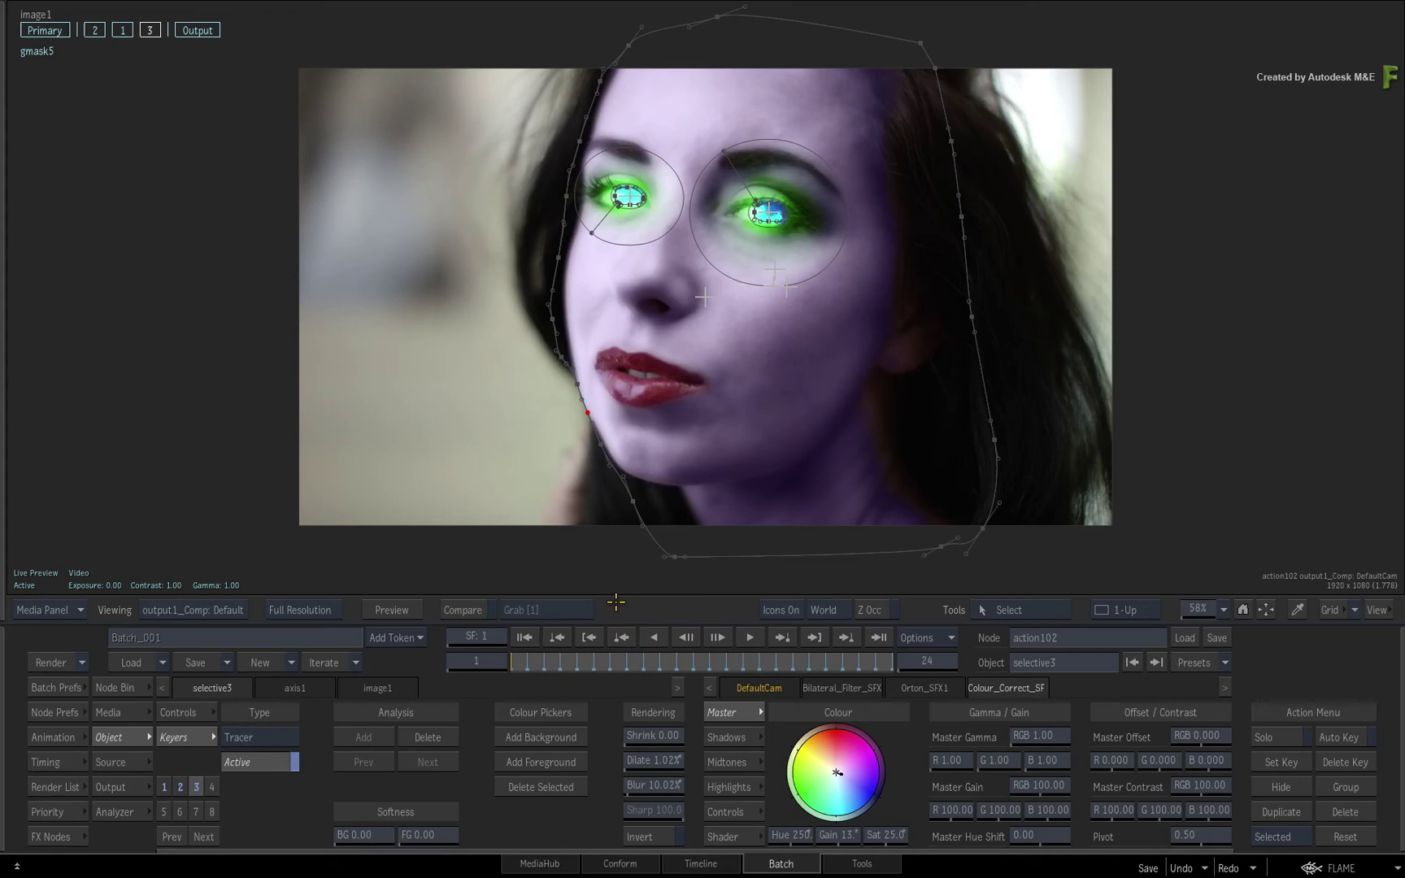
Reorder selective 3's effects in the Priority Editor to Orton, Bilateral Filter, Colour Correct.
{"action": "mouse_move", "coordinate": [620, 877]}
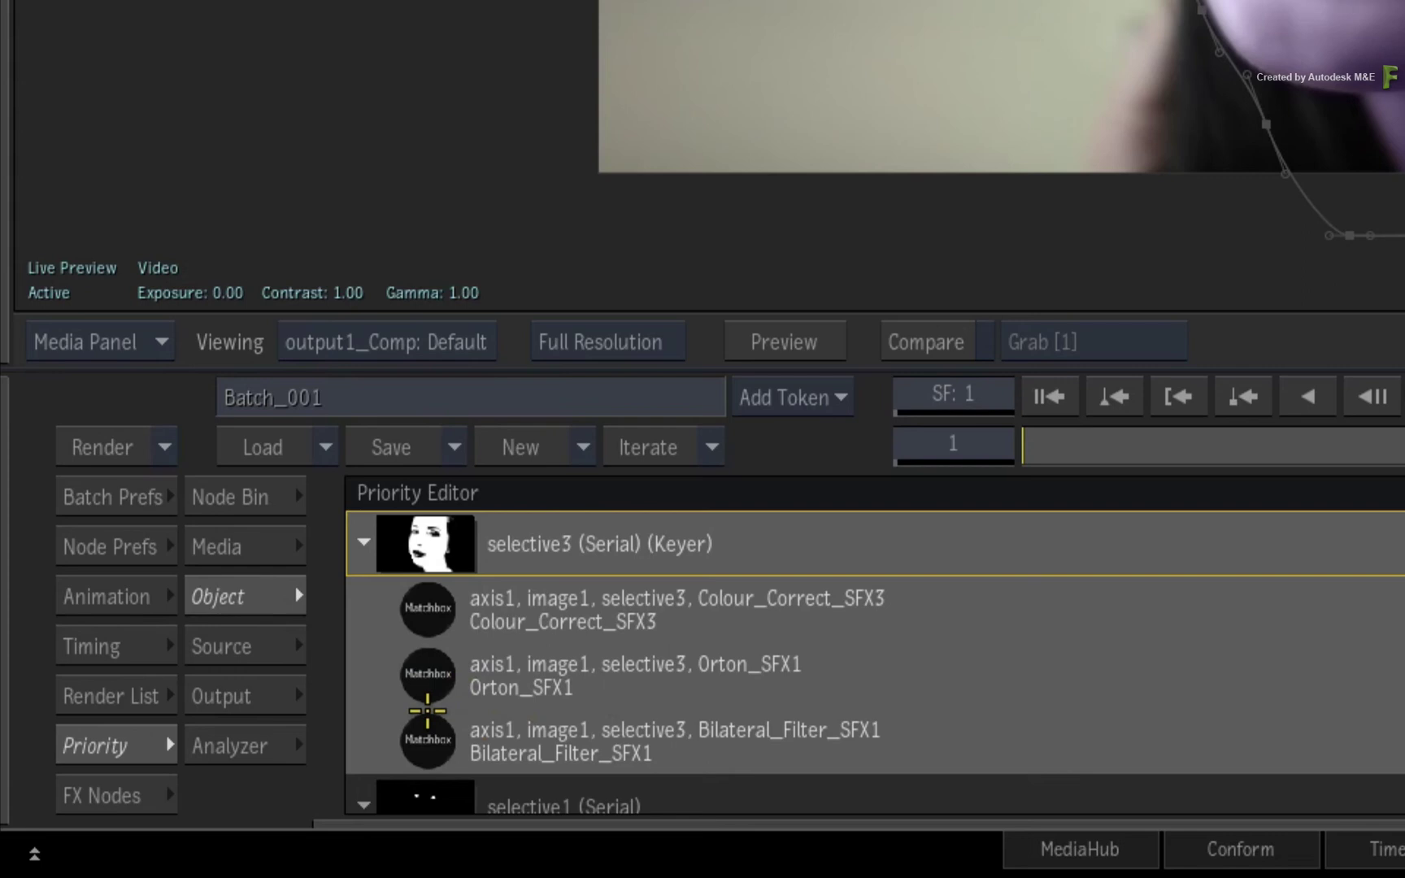
{"action": "left_click_drag", "start_coordinate": [426, 675], "coordinate": [429, 596]}
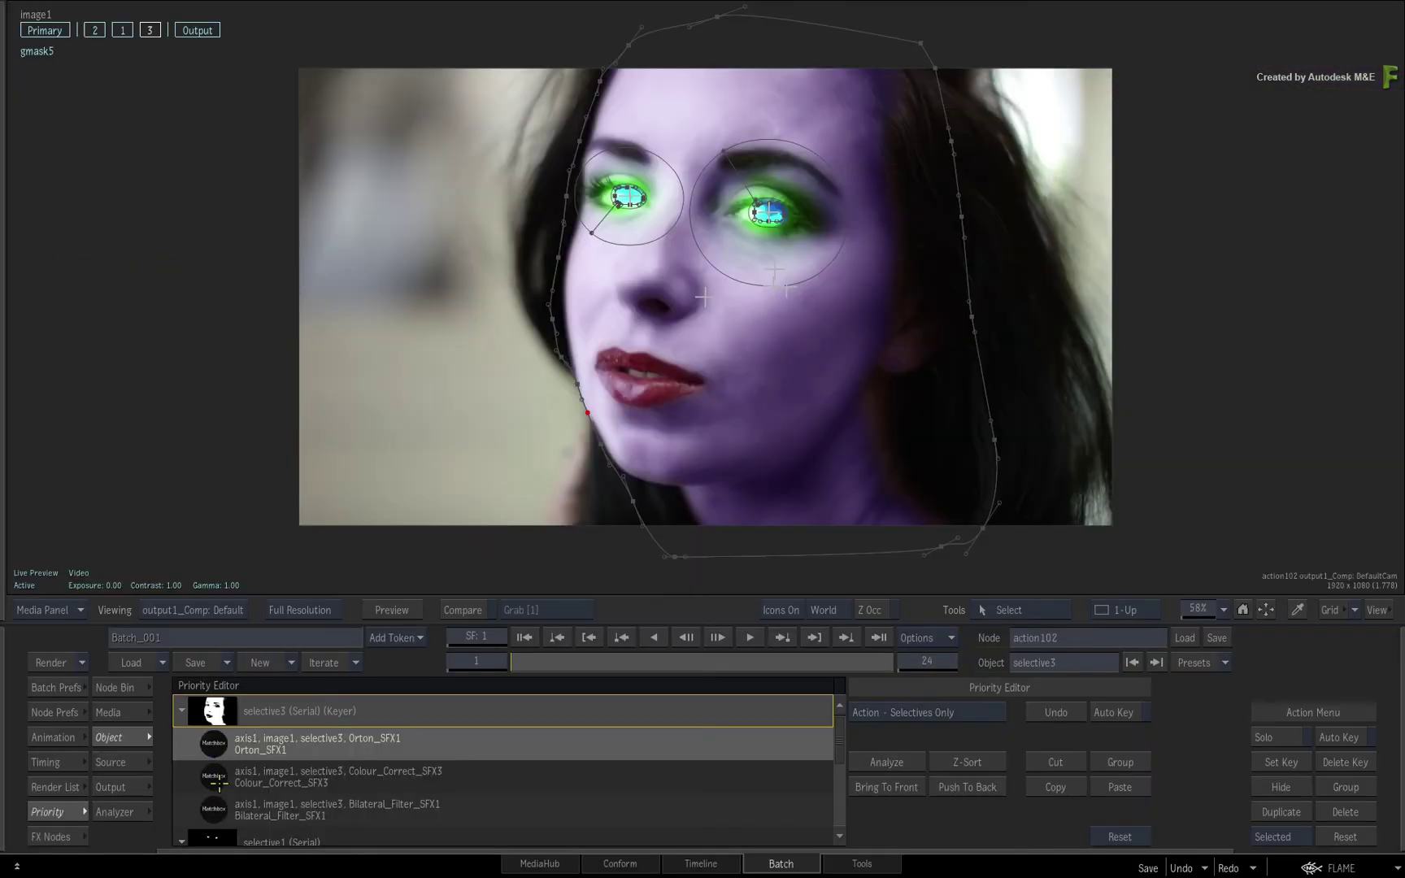
{"action": "left_click_drag", "start_coordinate": [217, 808], "coordinate": [218, 770]}
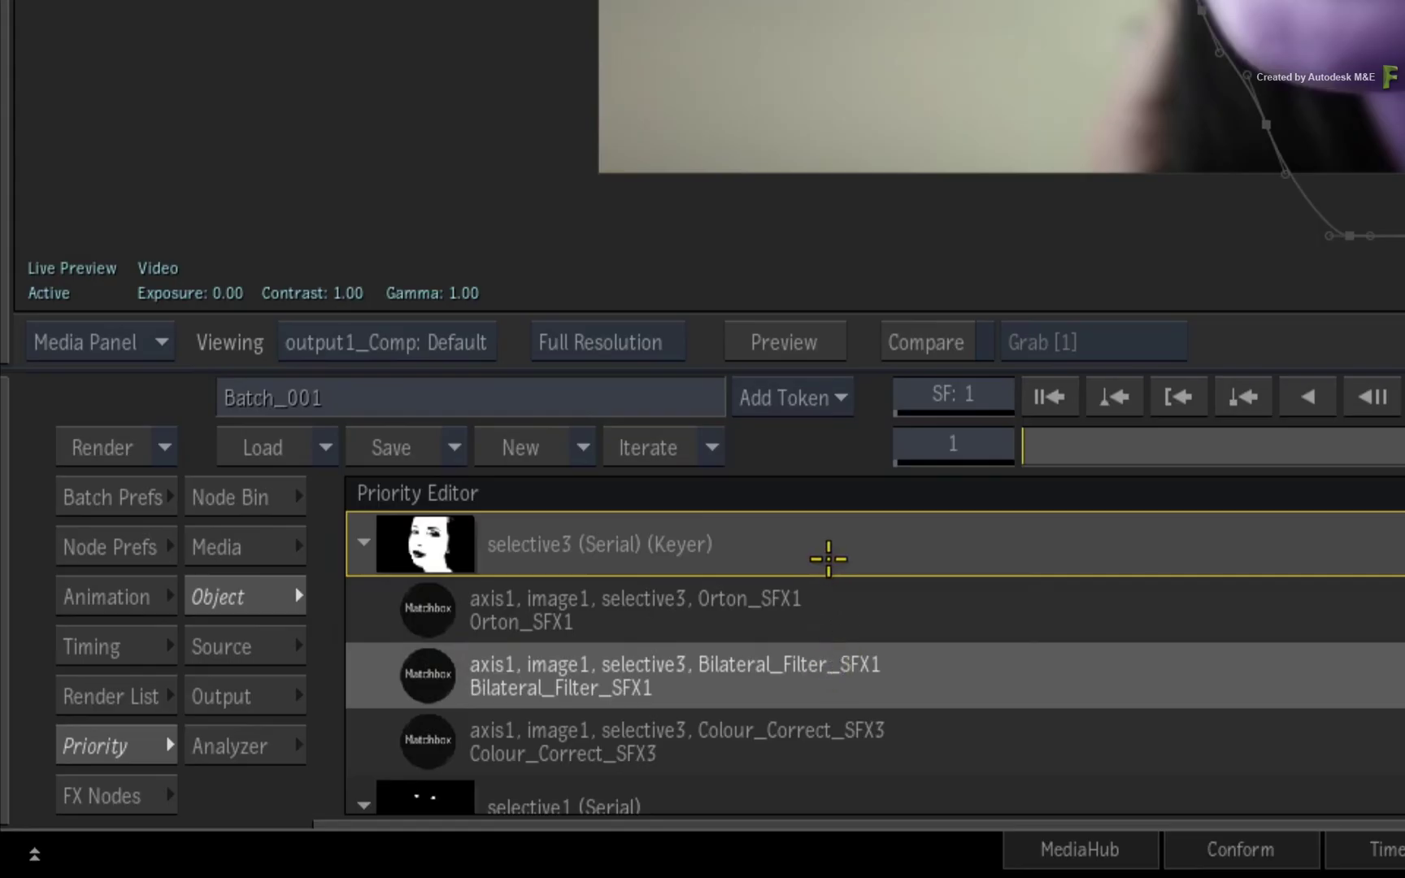
Move selective 3 with its effects below selective 1 and selective 2 in the priority order, and select selective 2.
{"action": "left_click", "coordinate": [828, 558]}
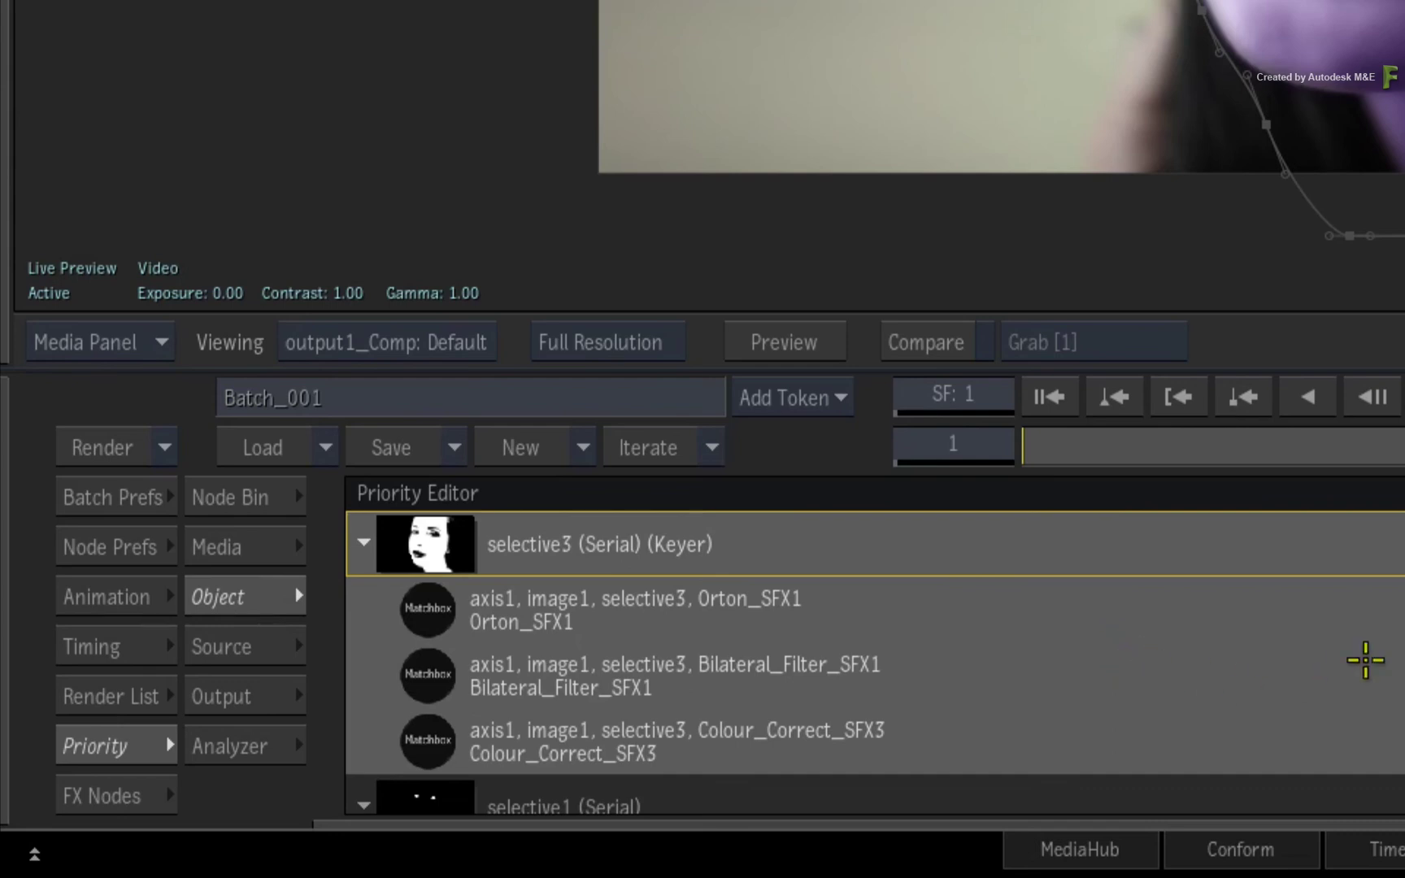
{"action": "scroll", "coordinate": [875, 662], "scroll_direction": "down", "scroll_amount": 8}
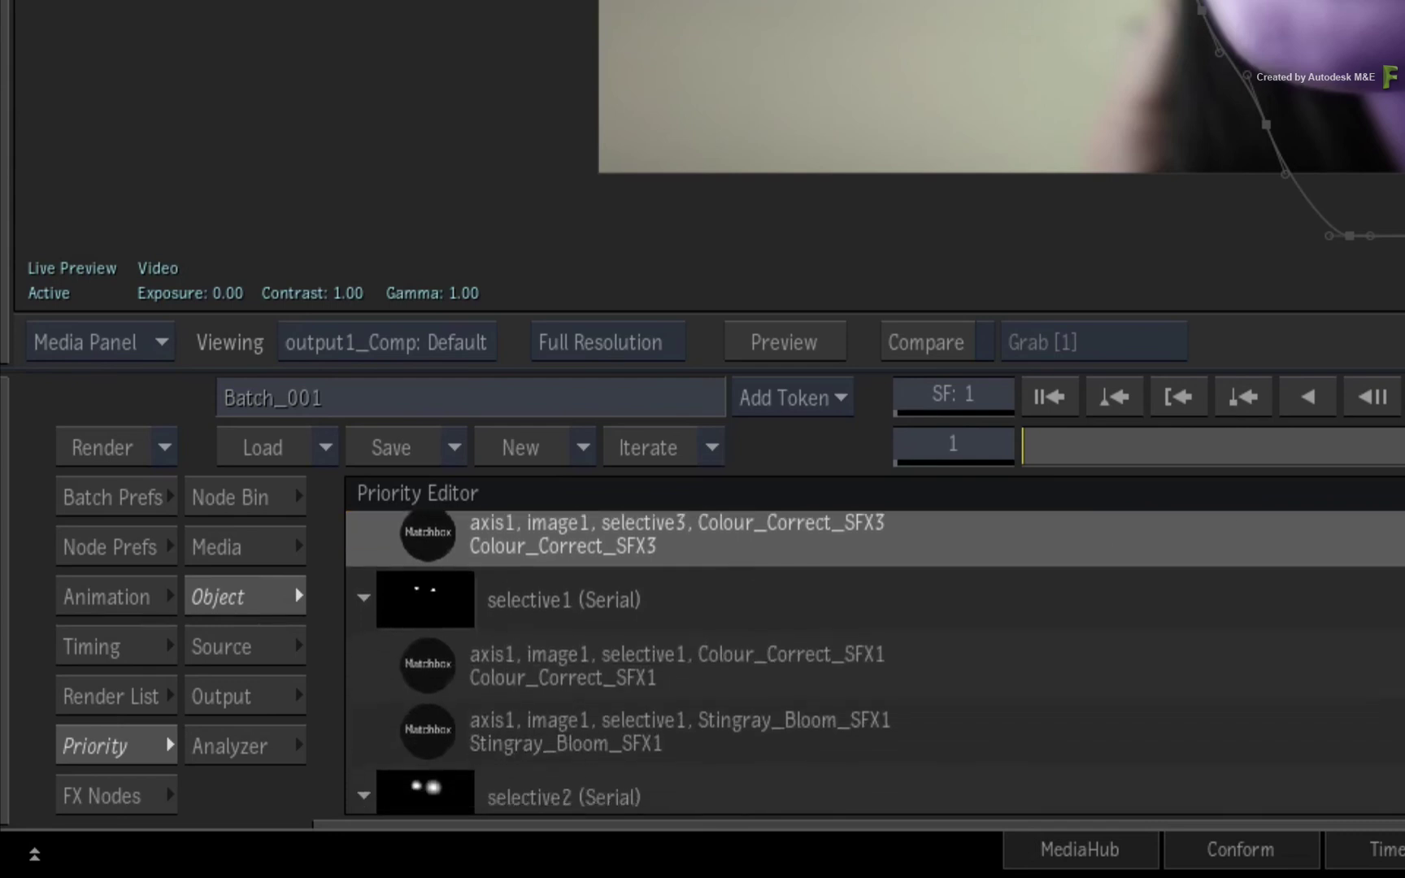
{"action": "scroll", "coordinate": [875, 662], "scroll_direction": "up", "scroll_amount": 8}
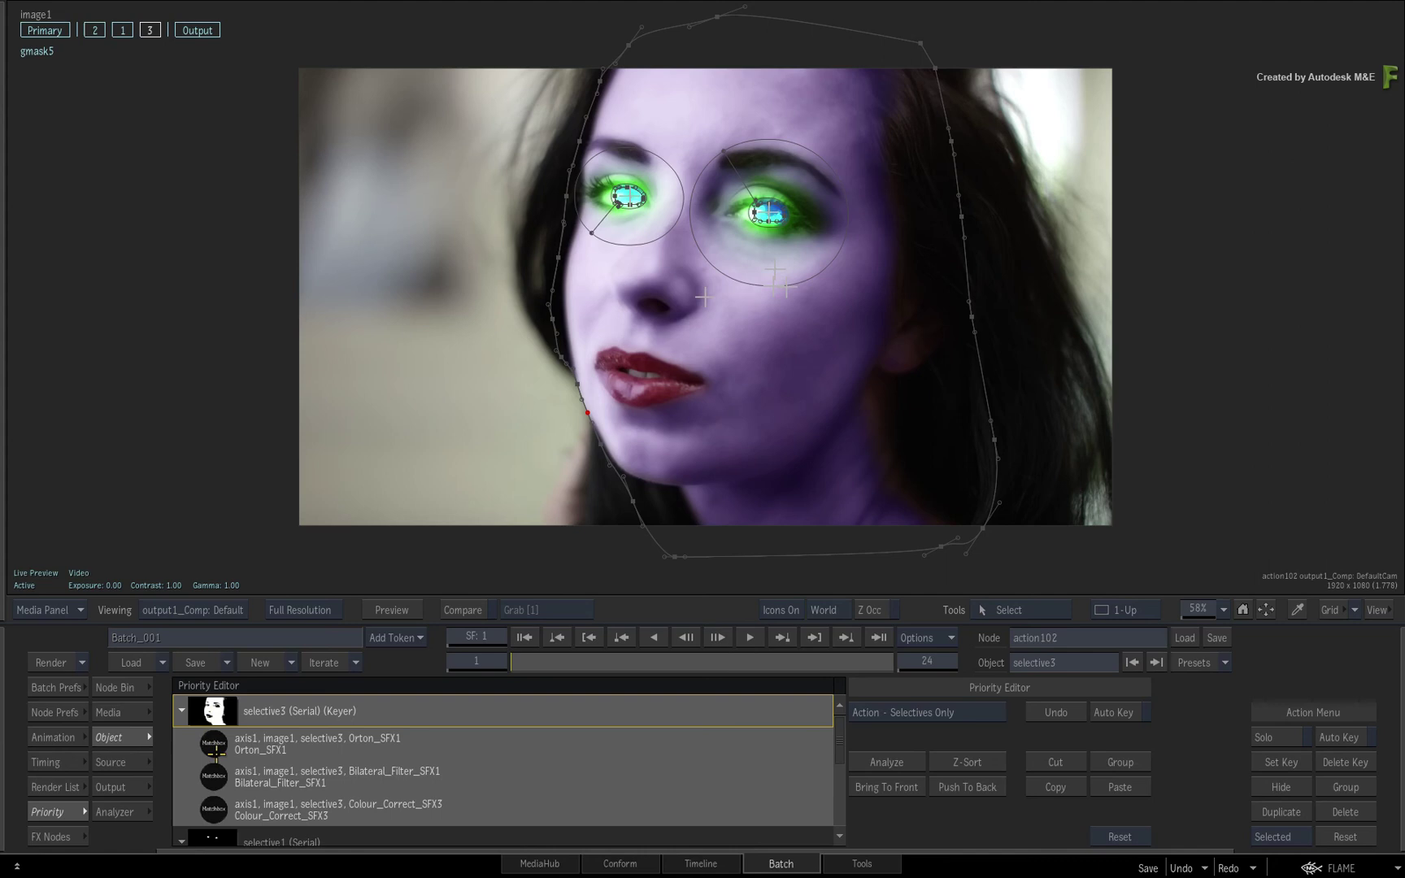
{"action": "left_click_drag", "start_coordinate": [213, 711], "coordinate": [211, 827]}
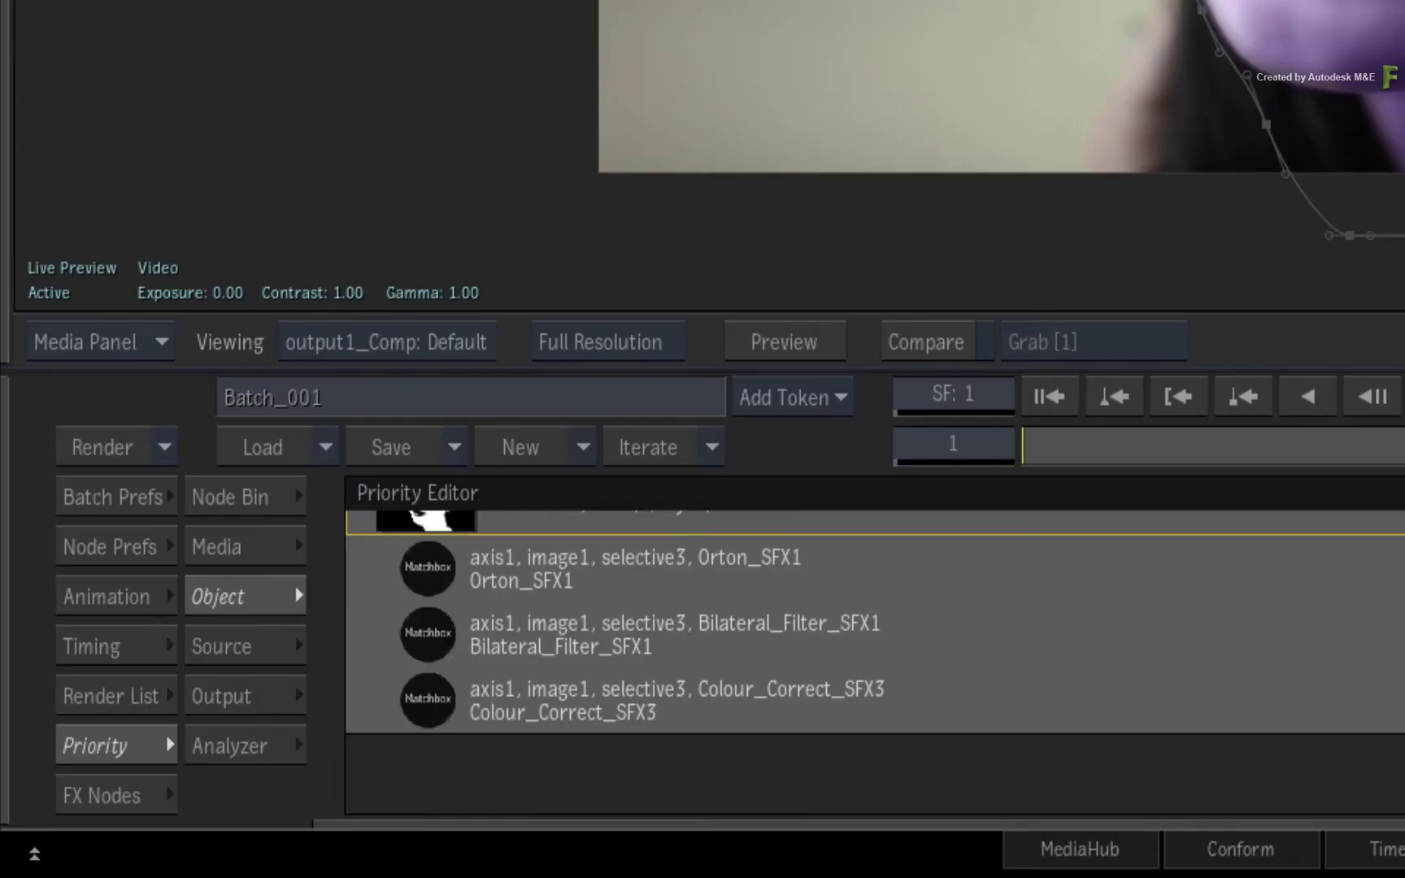
{"action": "scroll", "coordinate": [875, 662], "scroll_direction": "up", "scroll_amount": 2}
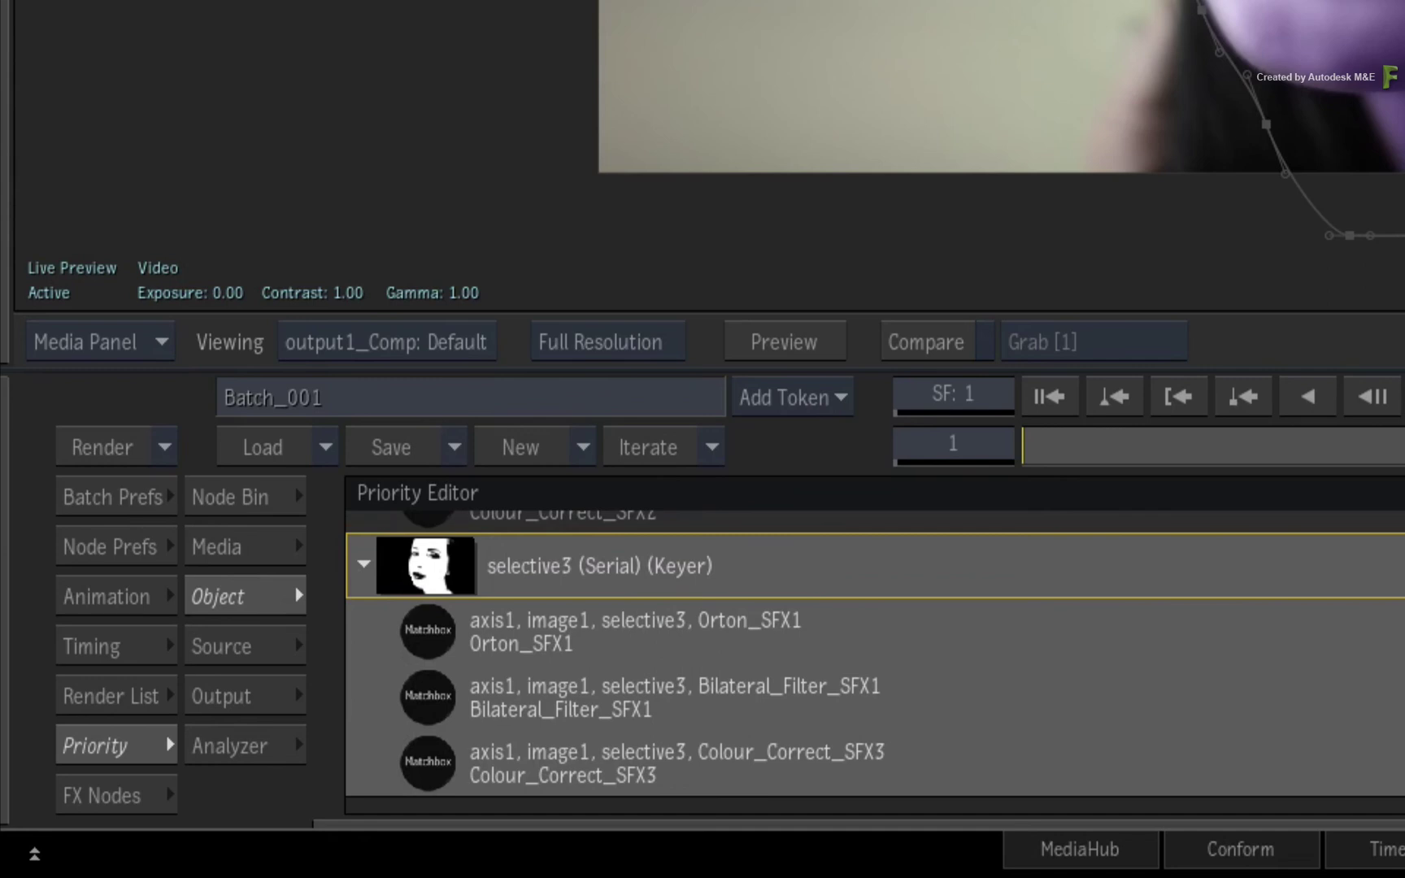
{"action": "scroll", "coordinate": [875, 662], "scroll_direction": "up", "scroll_amount": 3}
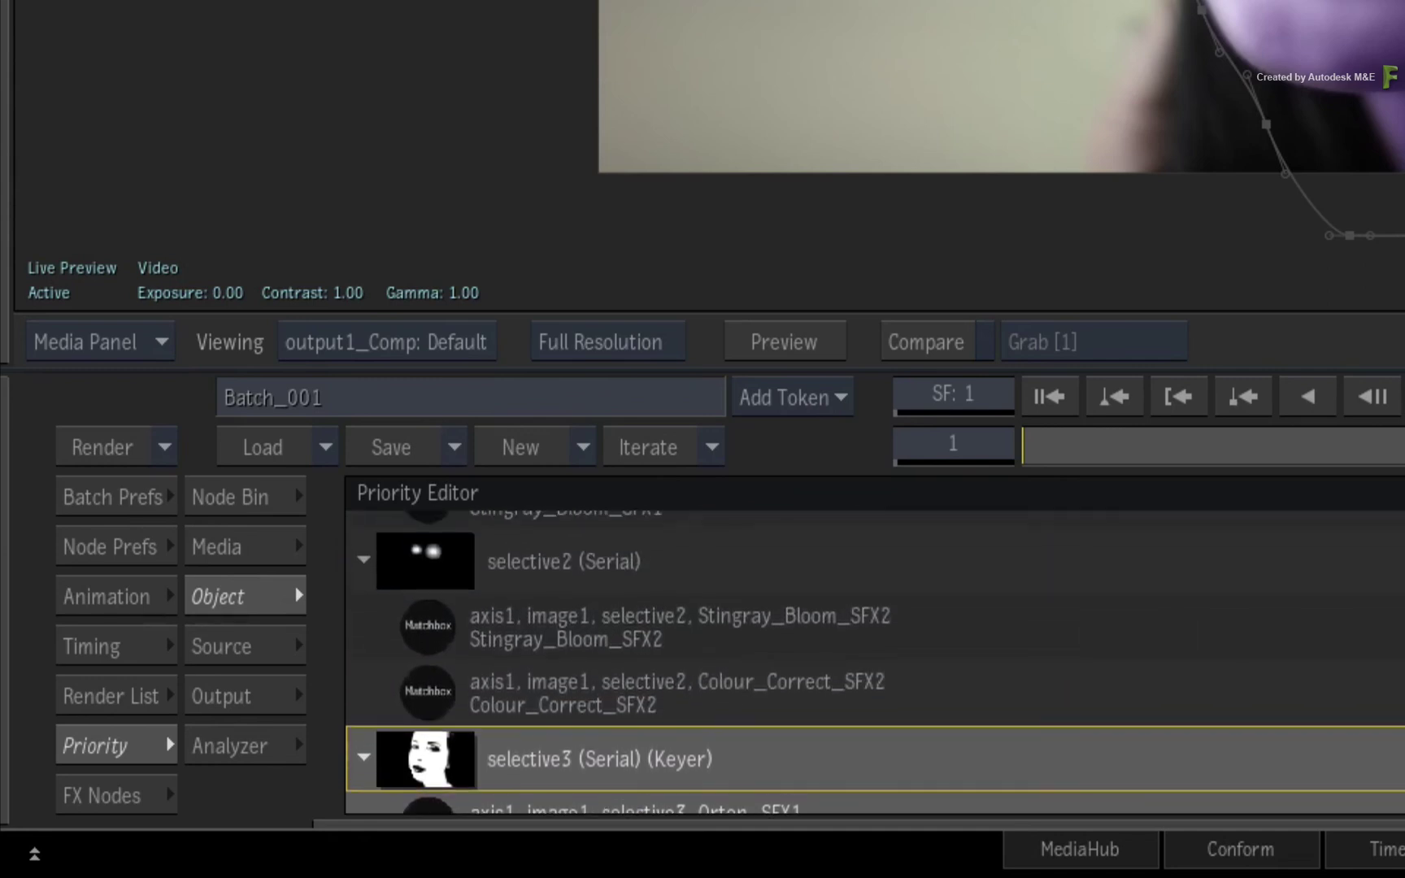
{"action": "scroll", "coordinate": [875, 662], "scroll_direction": "down", "scroll_amount": 1}
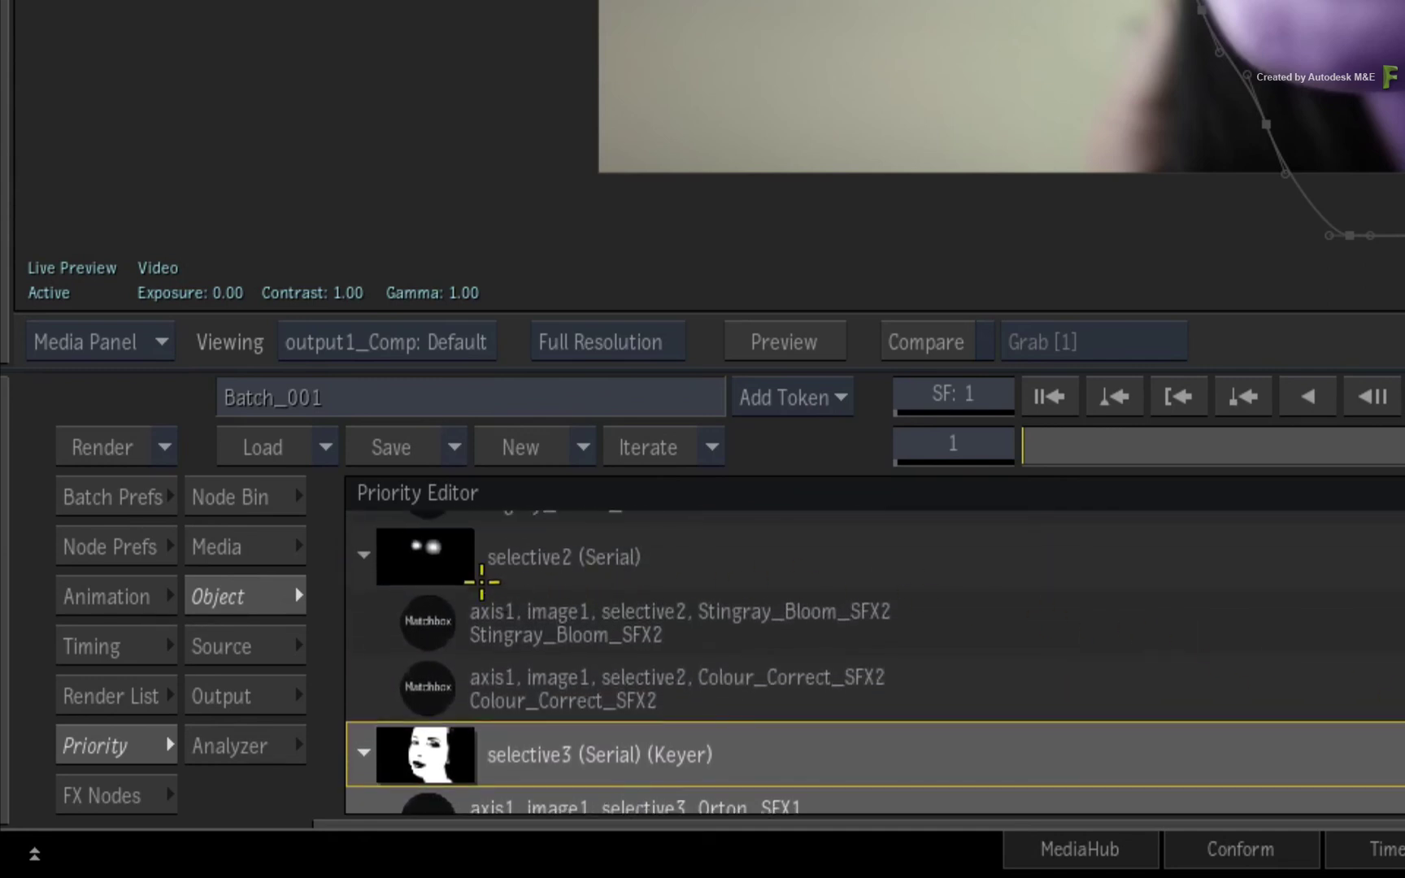
{"action": "left_click", "coordinate": [422, 570]}
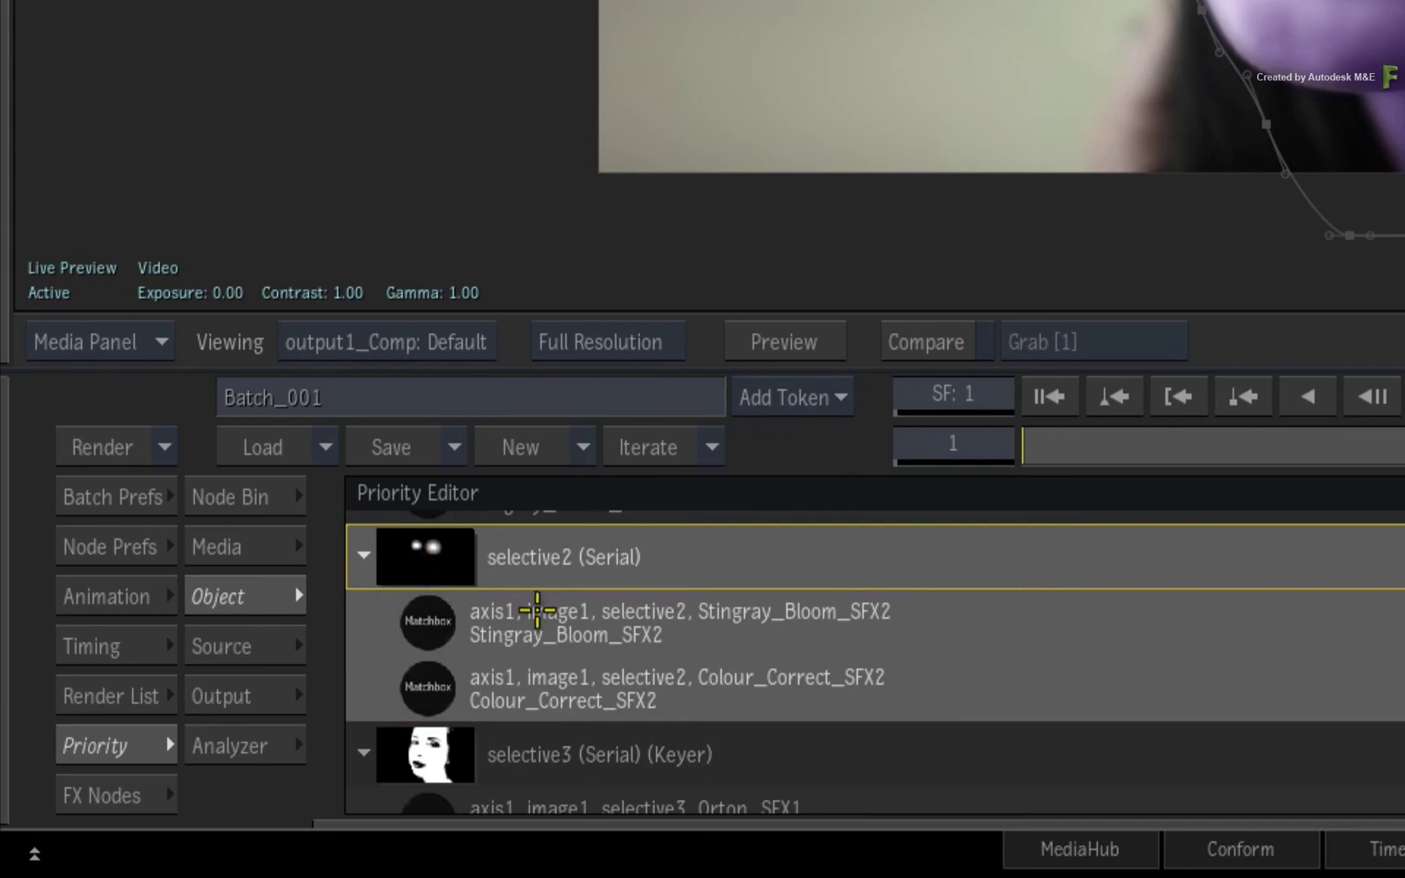
{"action": "scroll", "coordinate": [875, 662], "scroll_direction": "up", "scroll_amount": 3}
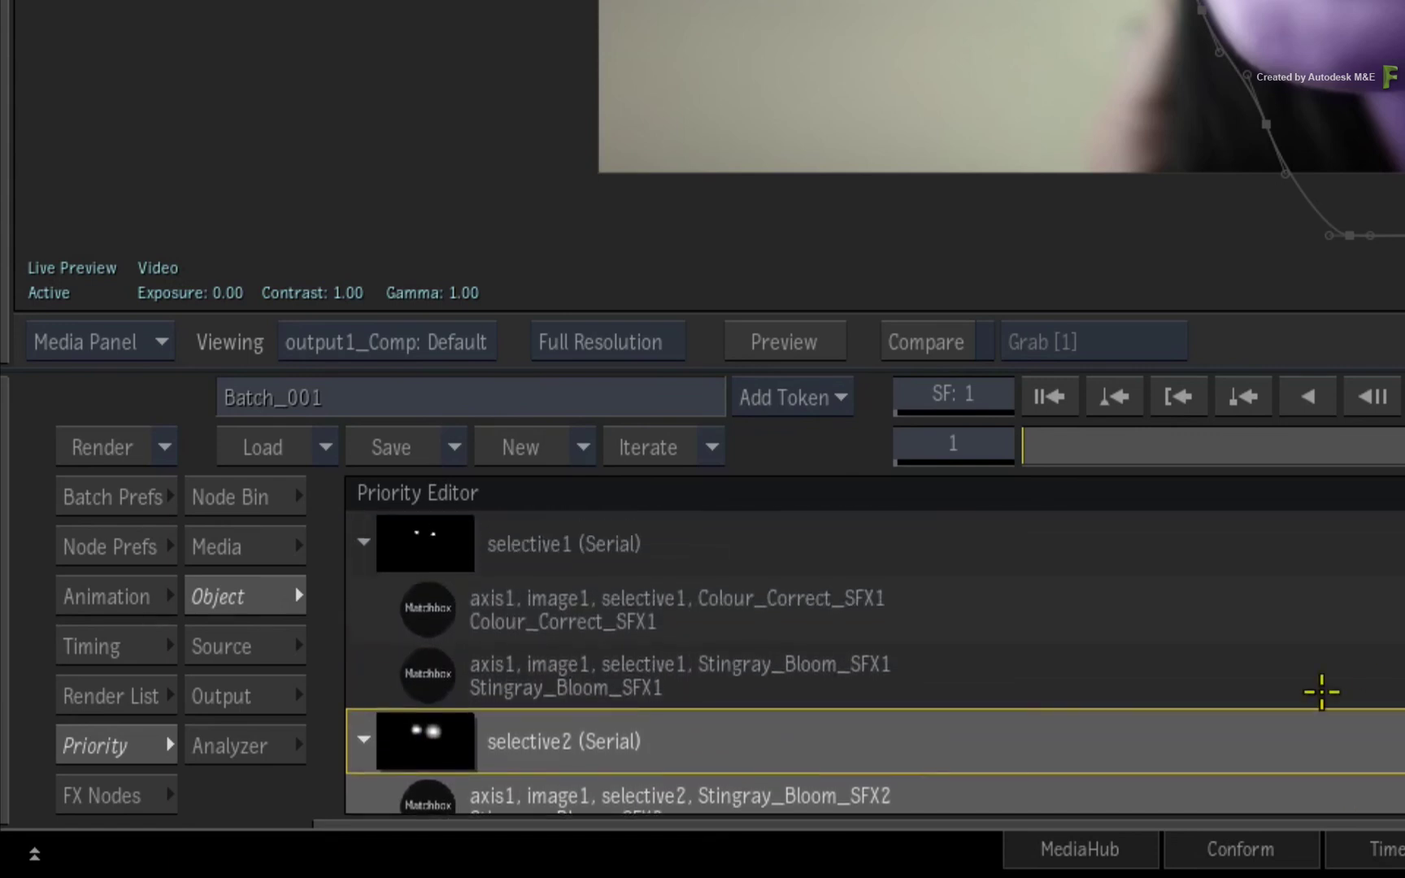
Select selective 1, and step through Primary and selectives 3, 2 and 1 of image1 to examine their order and GMasks.
{"action": "left_click", "coordinate": [420, 550]}
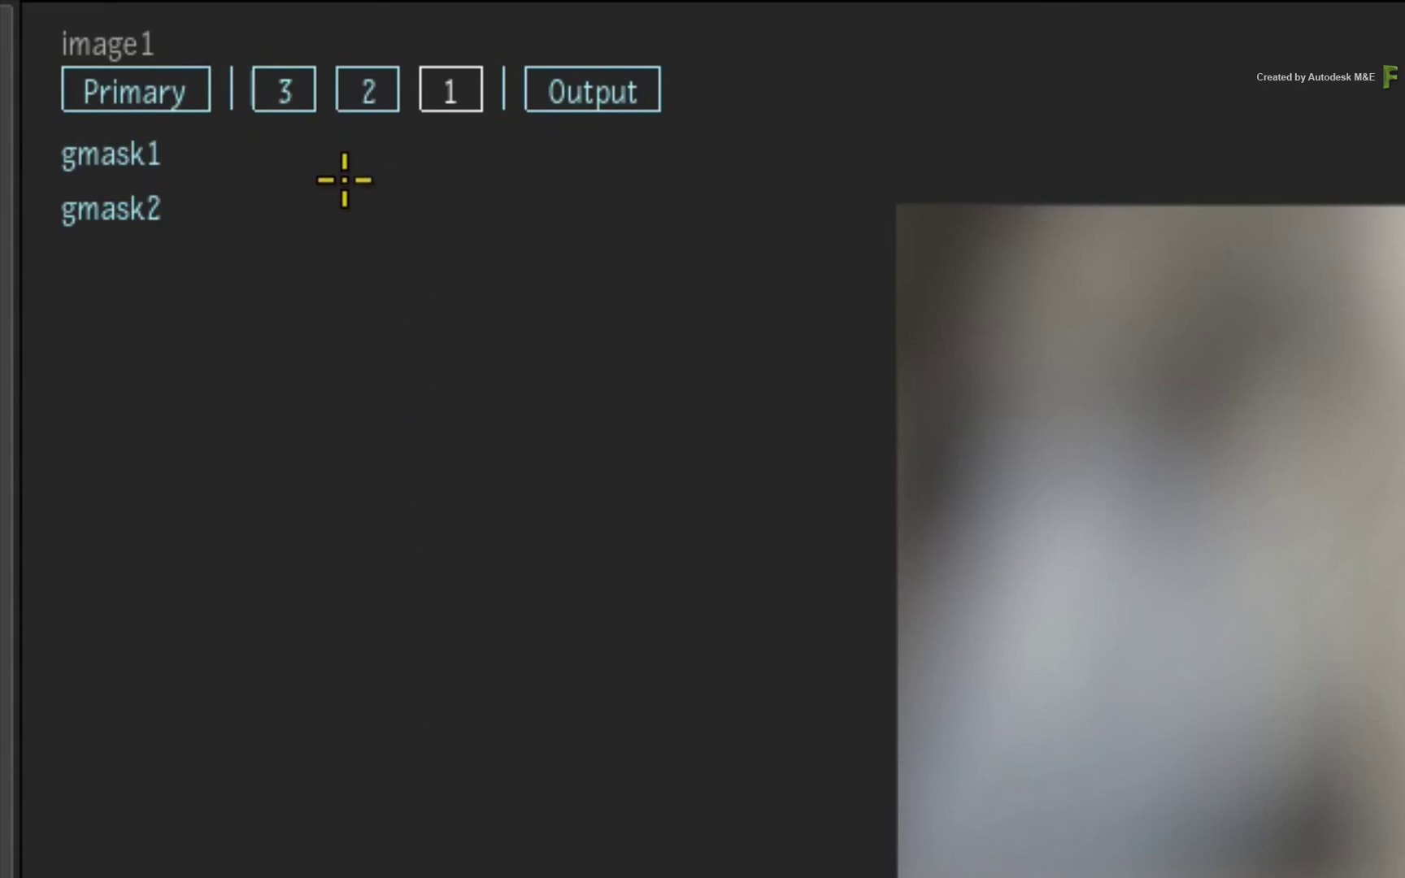
{"action": "left_click", "coordinate": [147, 86]}
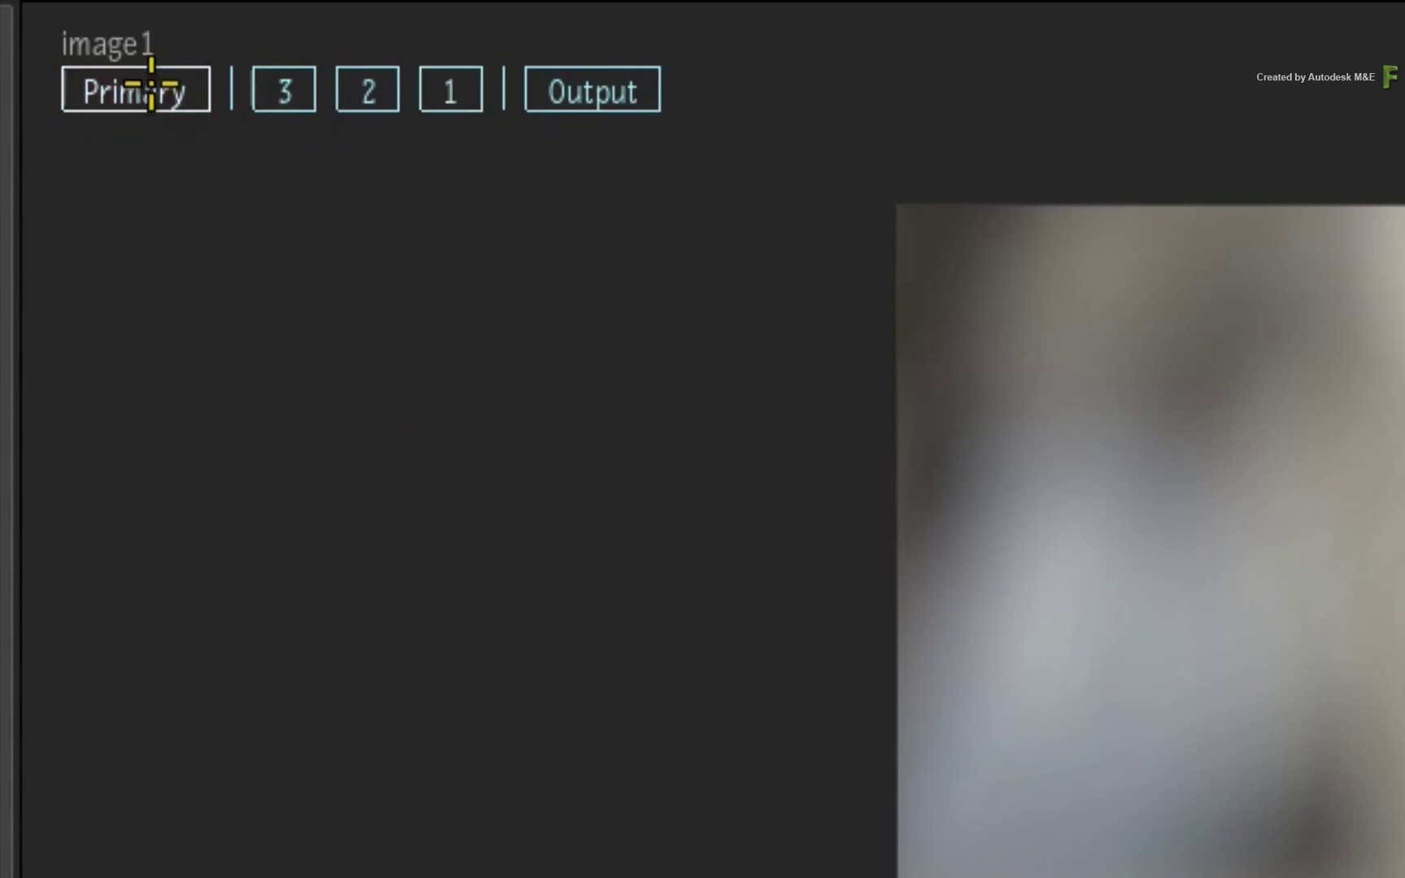
{"action": "left_click", "coordinate": [269, 87]}
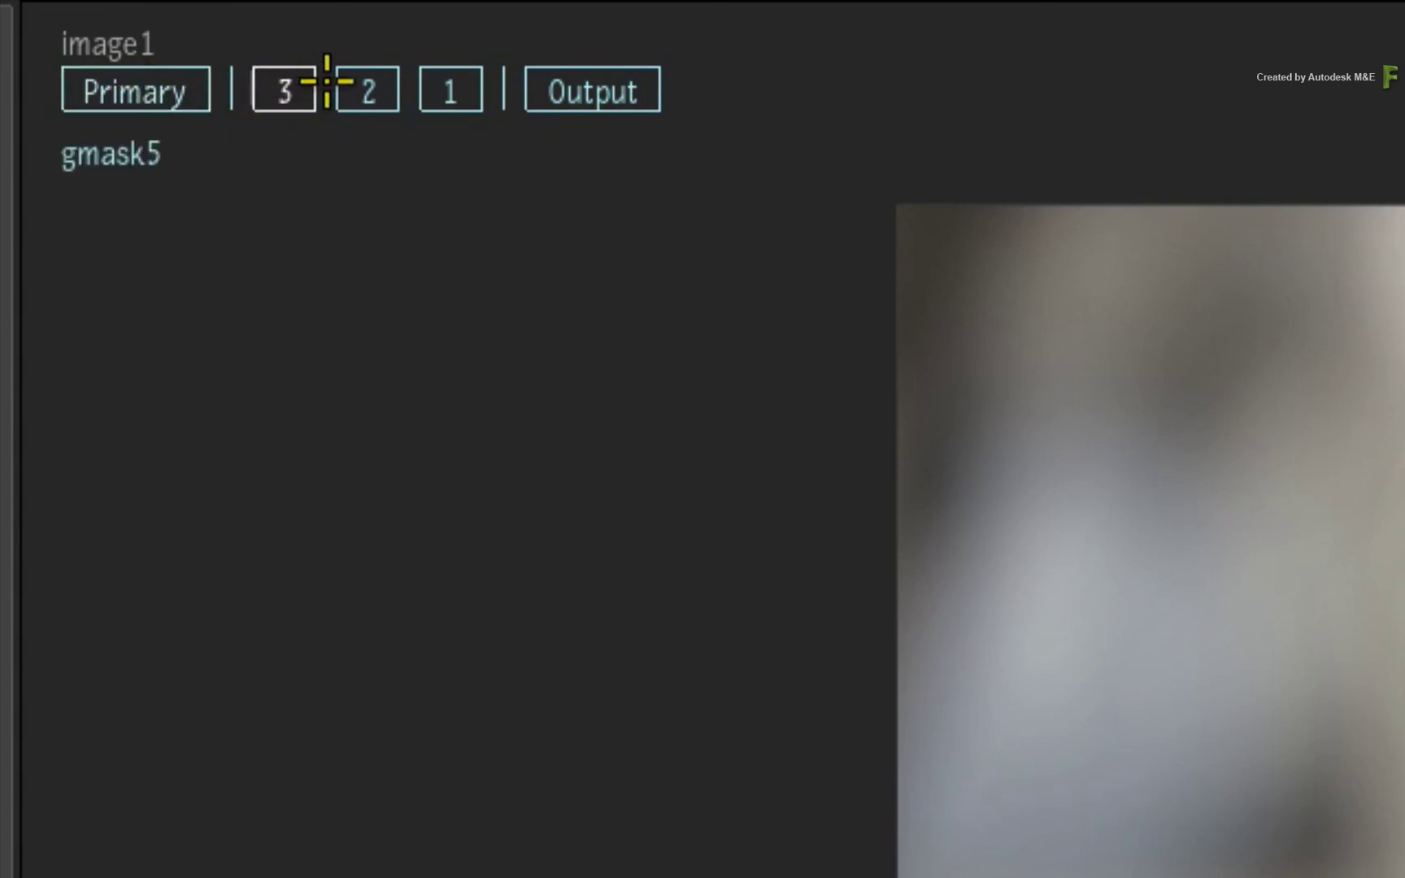
{"action": "left_click", "coordinate": [348, 92]}
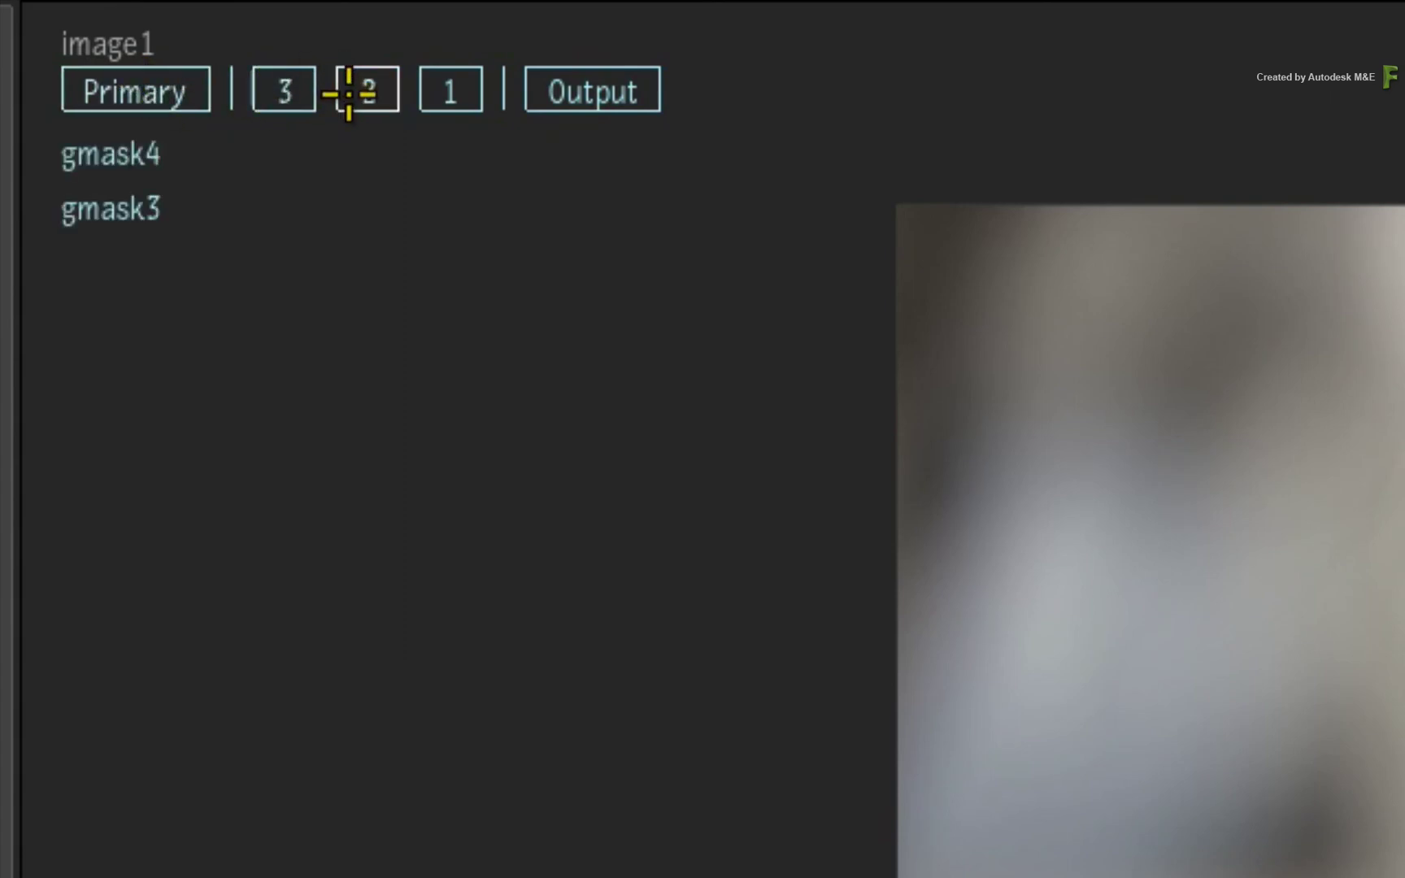
{"action": "left_click", "coordinate": [448, 94]}
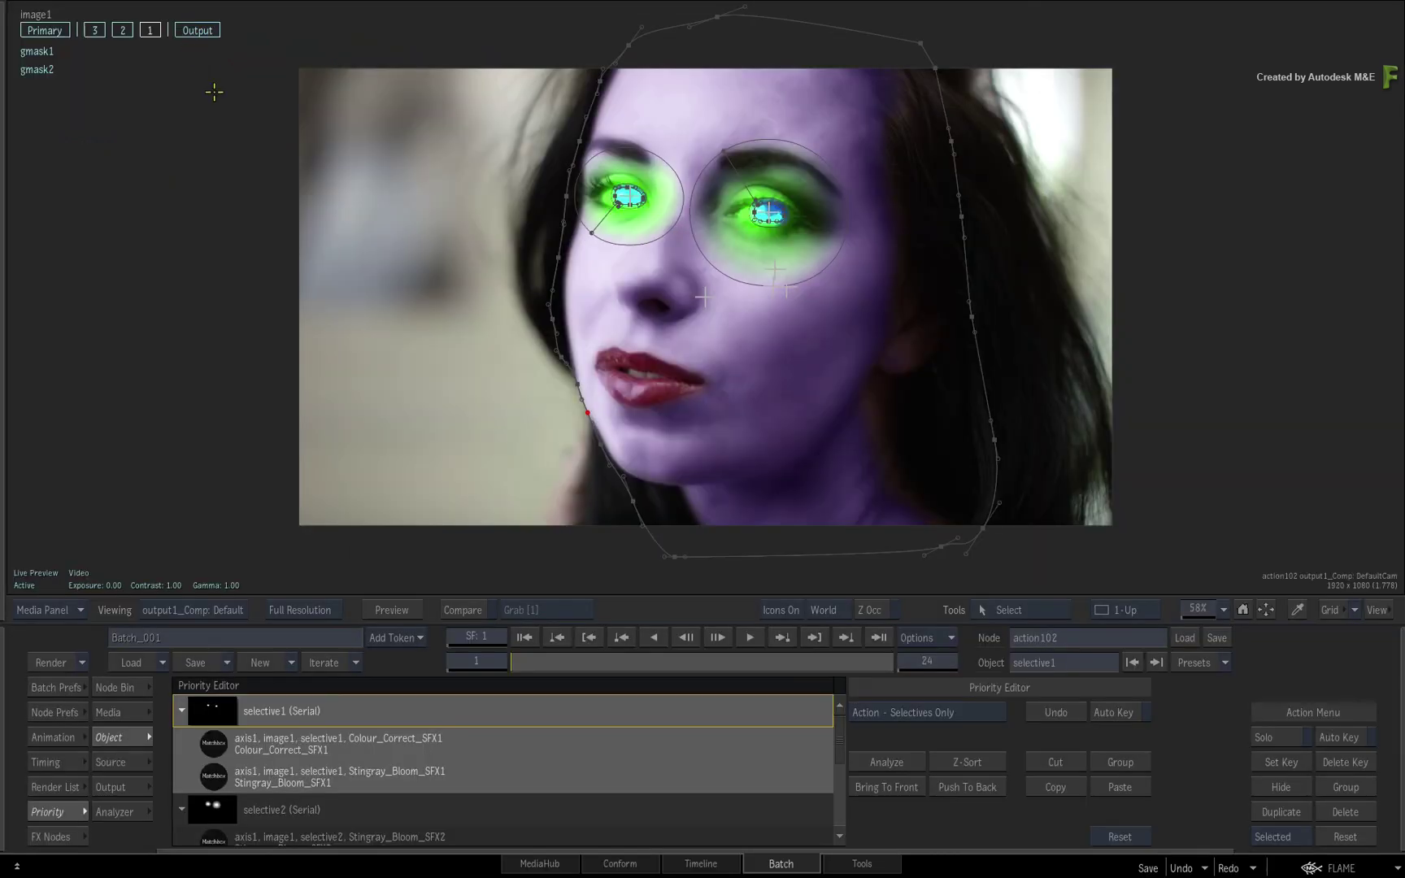
Save the batch setup as Batch_001, overwriting the existing file.
{"action": "mouse_move", "coordinate": [576, 877]}
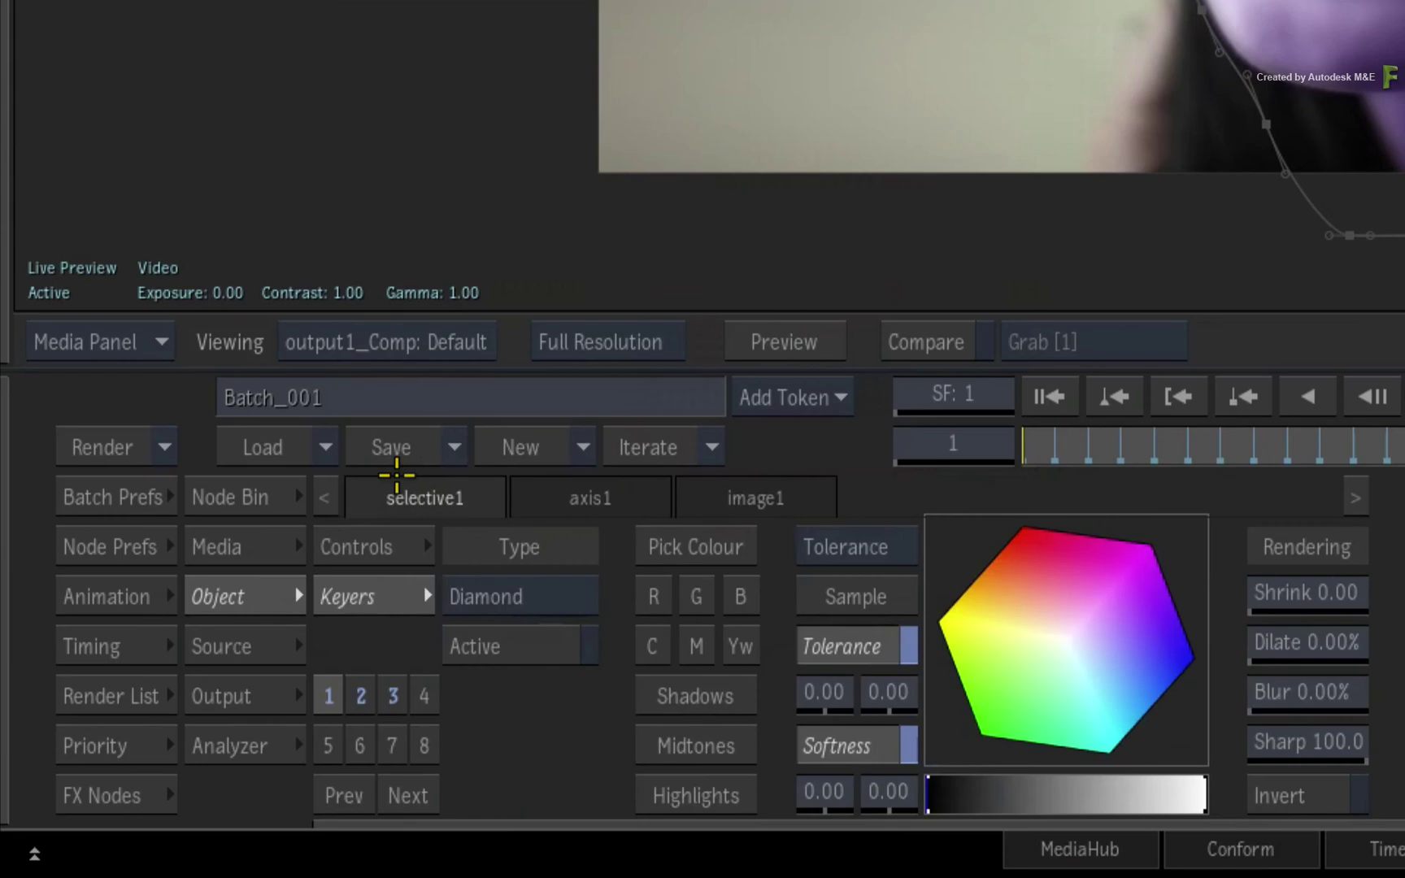
{"action": "left_click", "coordinate": [194, 664]}
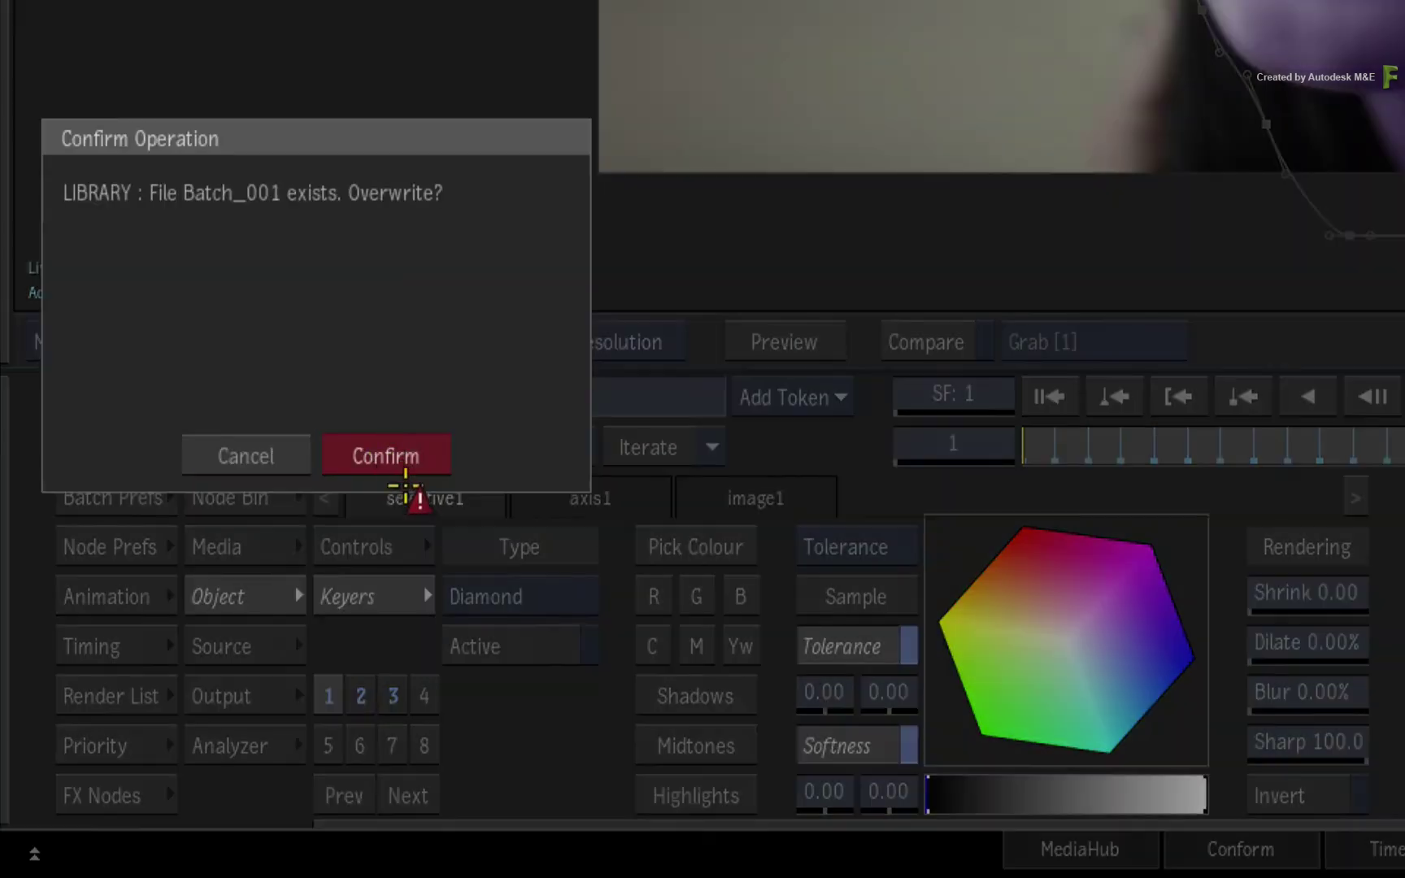
{"action": "left_click", "coordinate": [398, 456]}
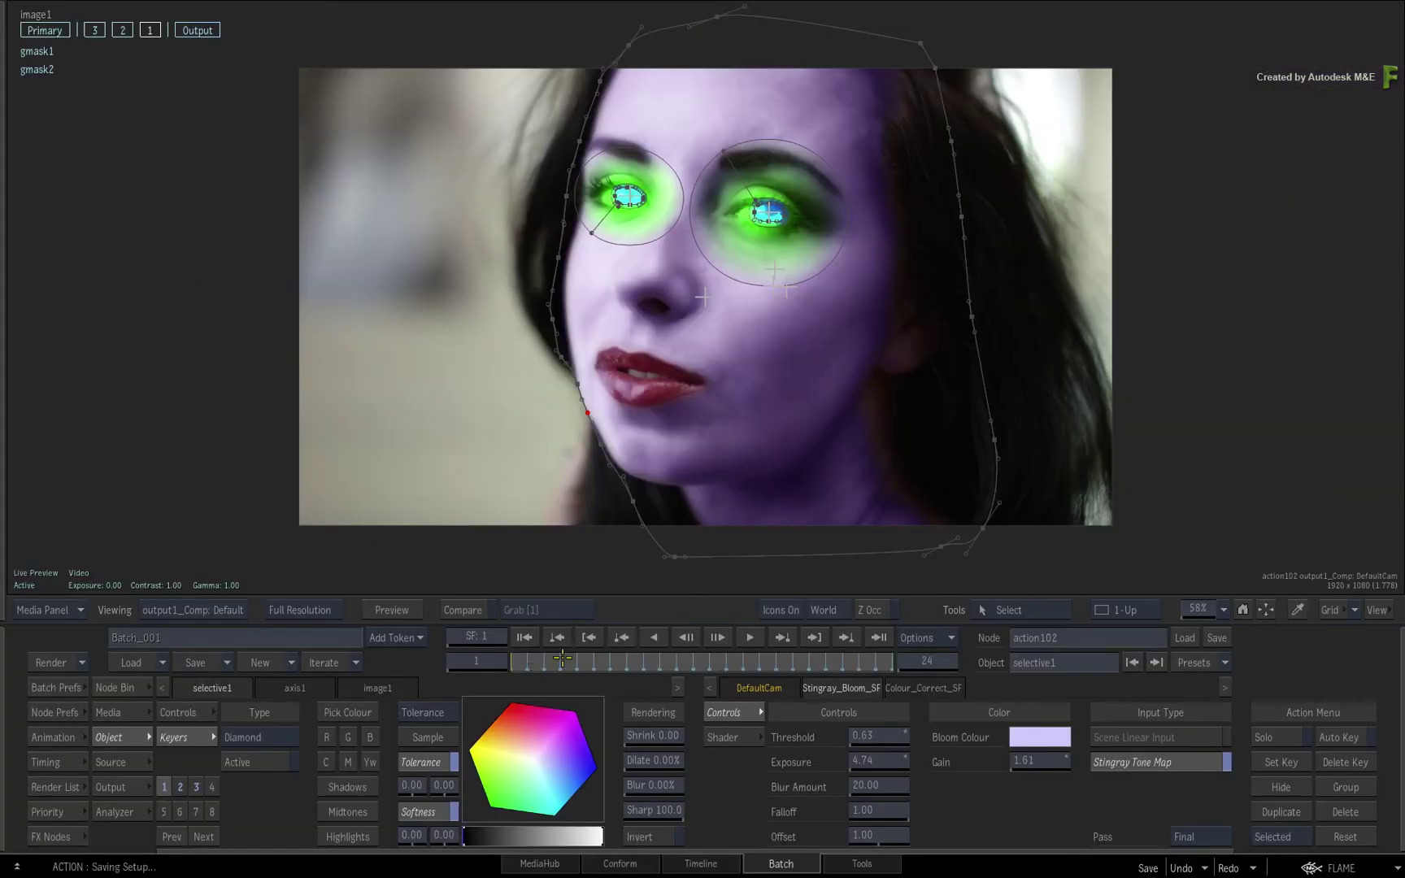
Scrub back and forth through the 24-frame shot to review the tracked eye and skin selectives in motion.
{"action": "left_click_drag", "start_coordinate": [563, 658], "coordinate": [928, 640]}
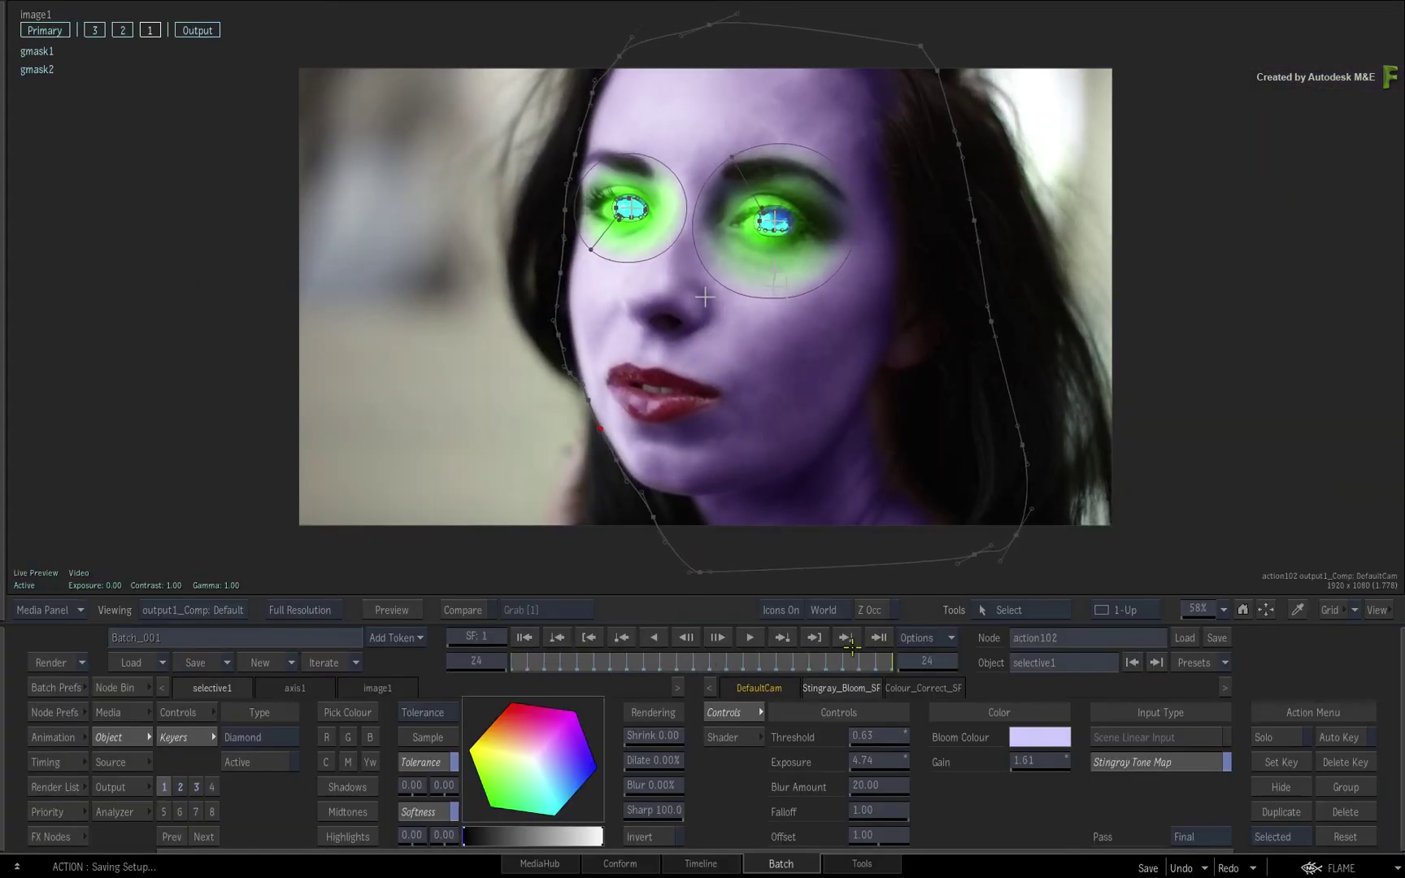
{"action": "left_click", "coordinate": [655, 637]}
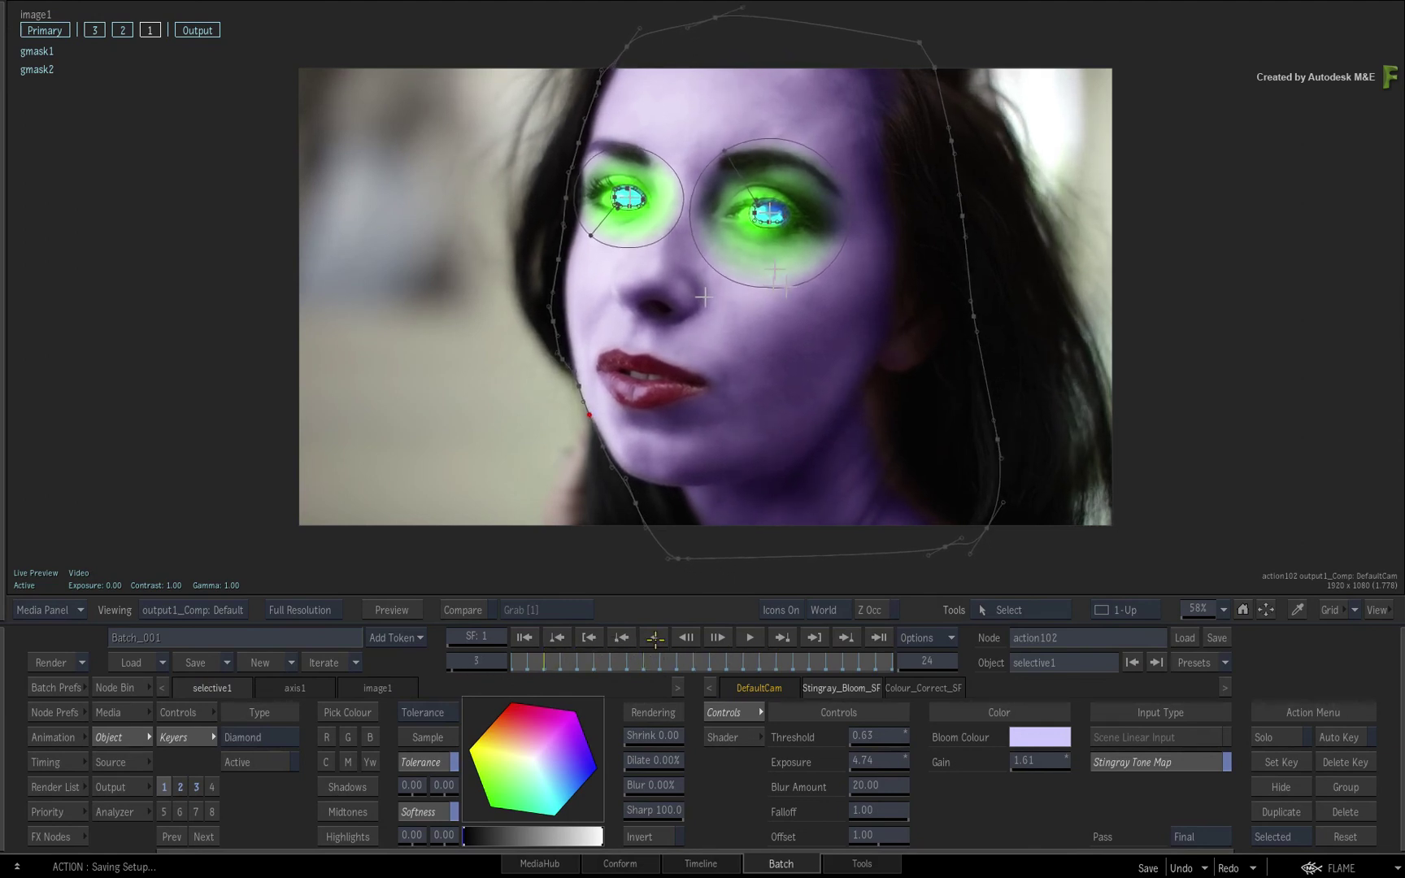
{"action": "mouse_move", "coordinate": [655, 639]}
{"action": "left_mouse_down"}
{"action": "mouse_move", "coordinate": [872, 616]}
{"action": "mouse_move", "coordinate": [646, 637]}
{"action": "left_mouse_up"}
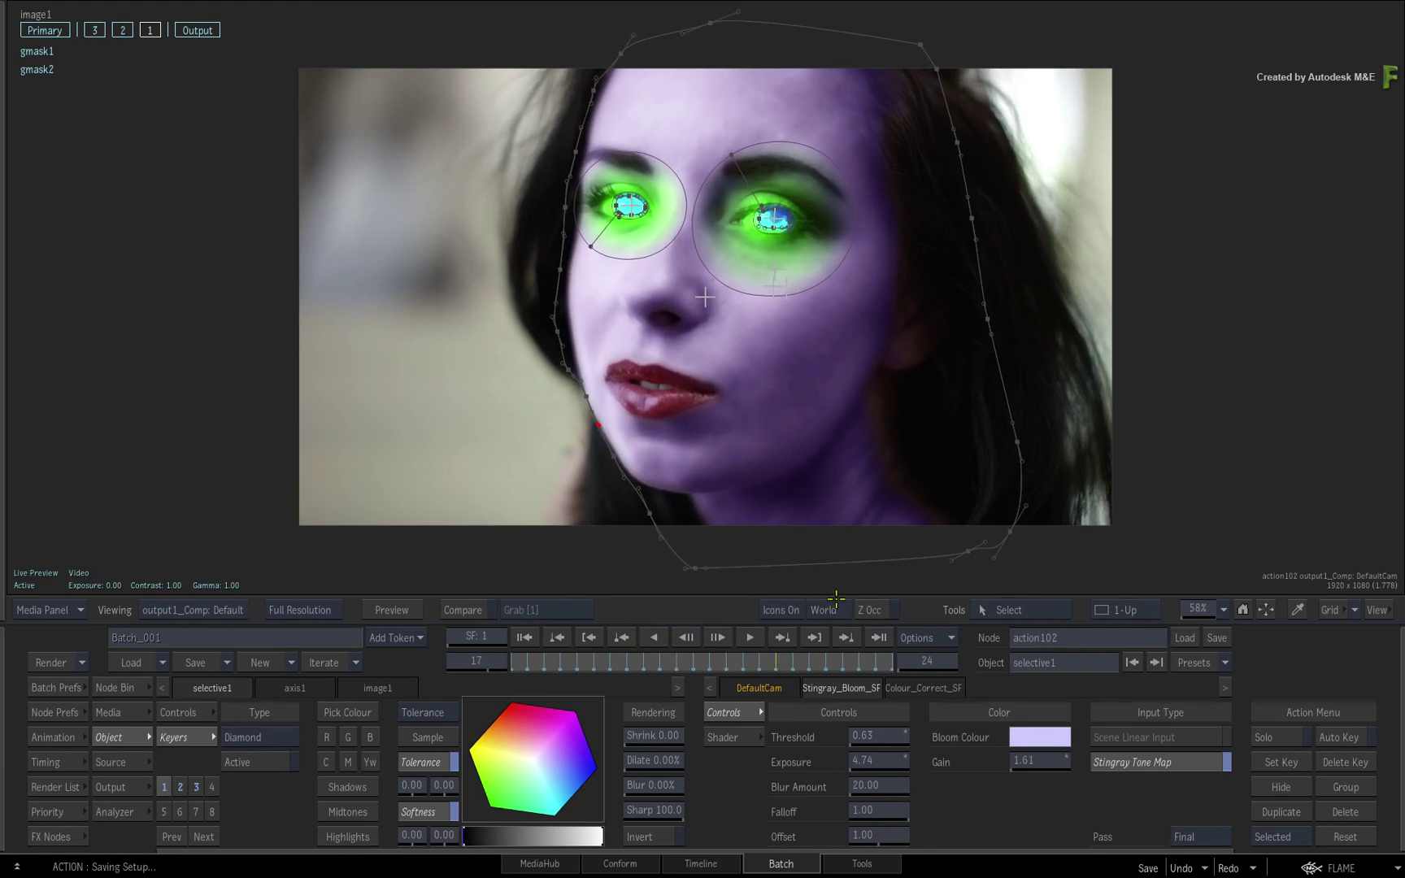
{"action": "left_click_drag", "start_coordinate": [836, 599], "coordinate": [618, 634]}
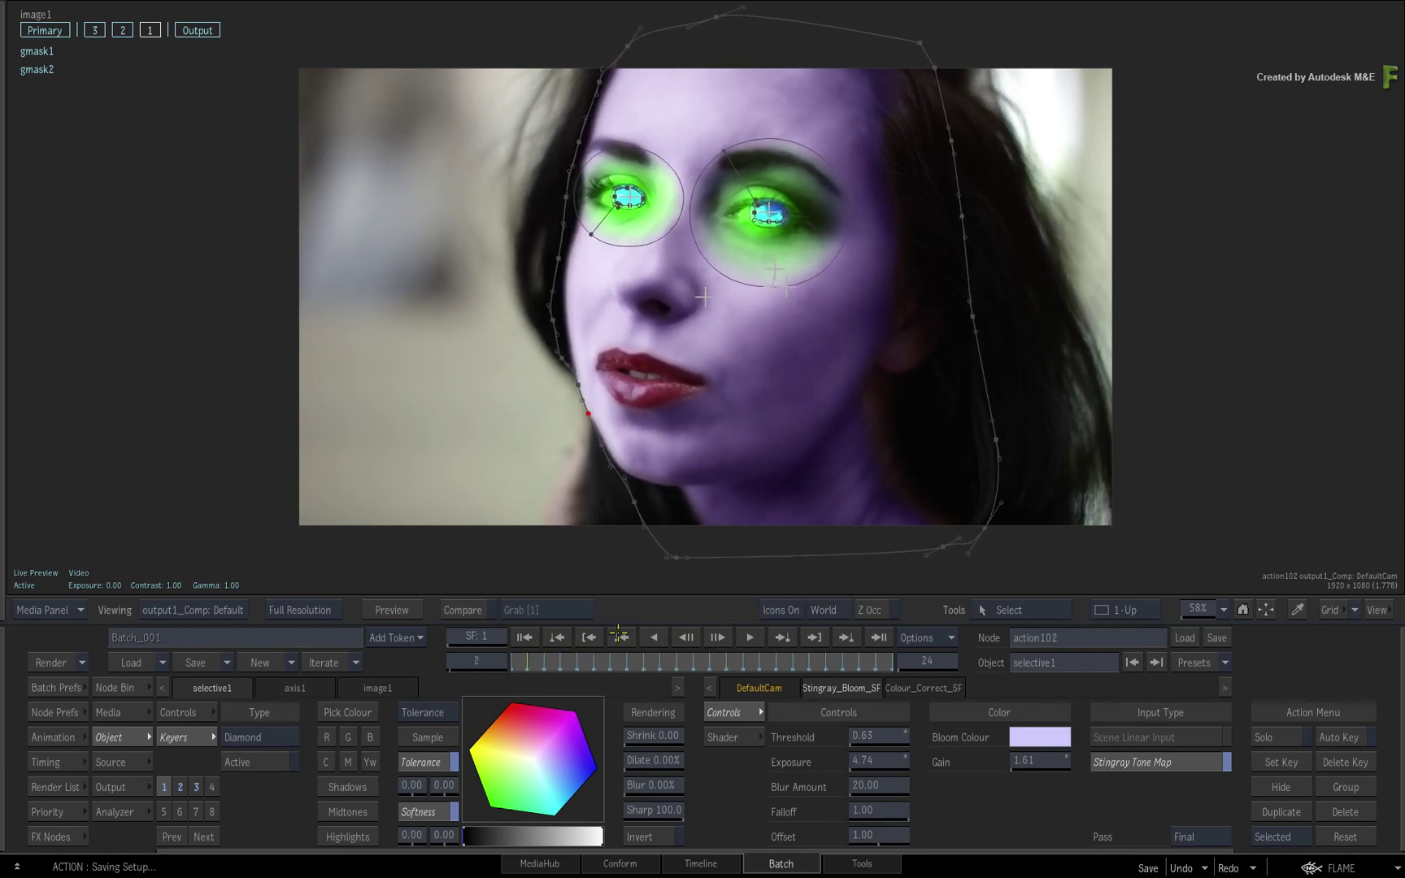